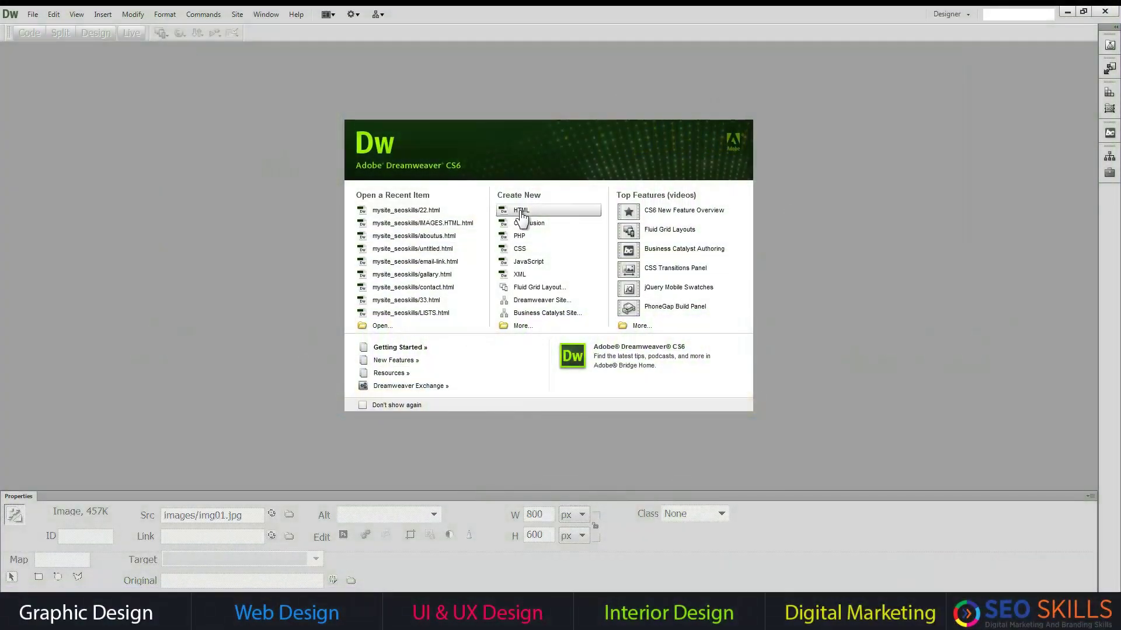
Create a new blank HTML document and convert it to another document type
{"action": "left_click", "coordinate": [521, 211]}
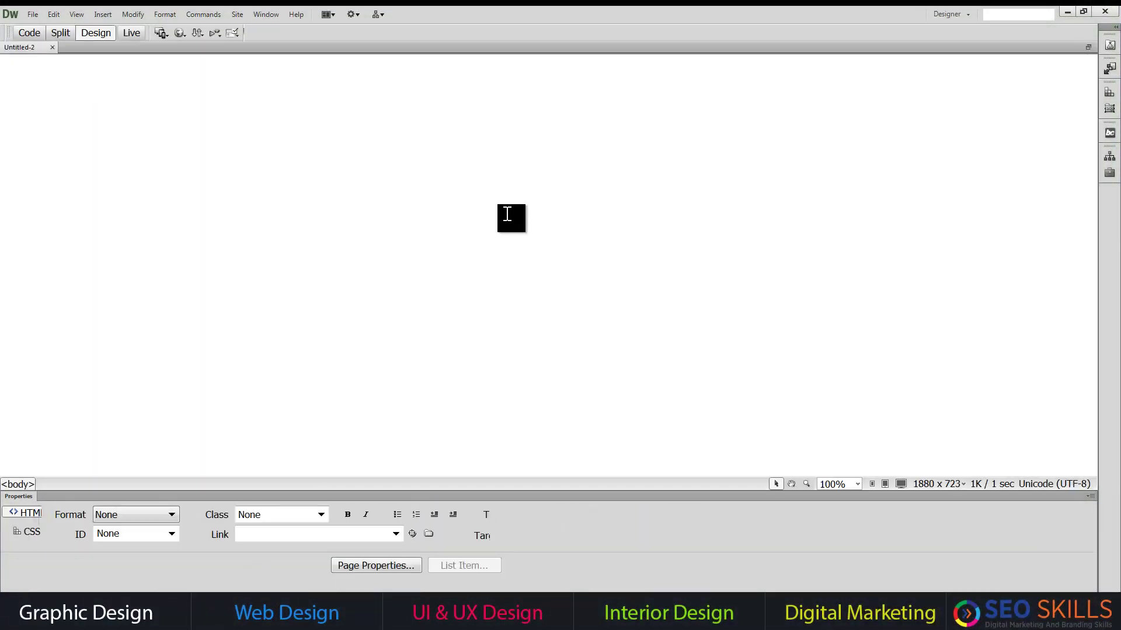
{"action": "left_click", "coordinate": [32, 14]}
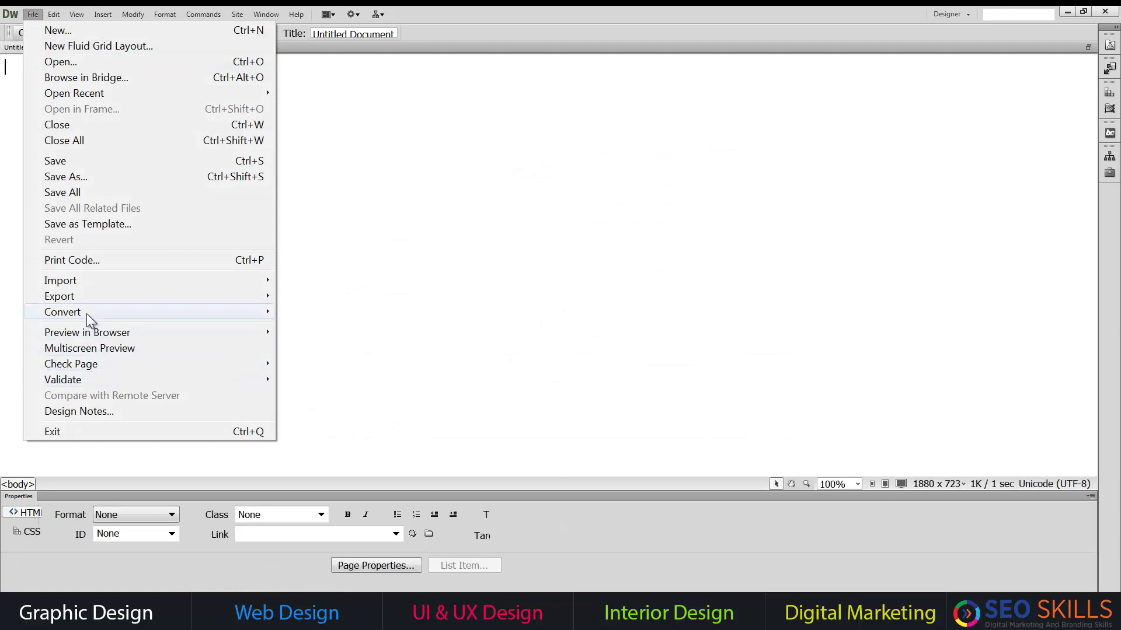
{"action": "mouse_move", "coordinate": [87, 312]}
{"action": "left_click", "coordinate": [317, 346]}
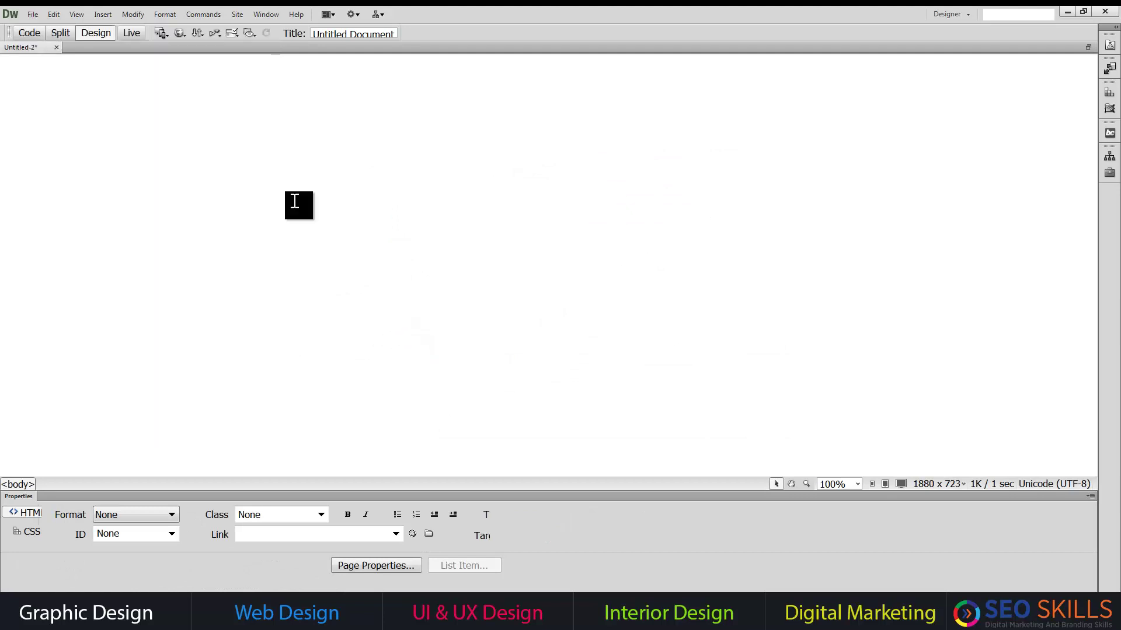
In the page properties, set the left, right, top and bottom margins to 100 px each
{"action": "left_click", "coordinate": [132, 15]}
{"action": "left_click", "coordinate": [138, 30]}
{"action": "left_click", "coordinate": [548, 383]}
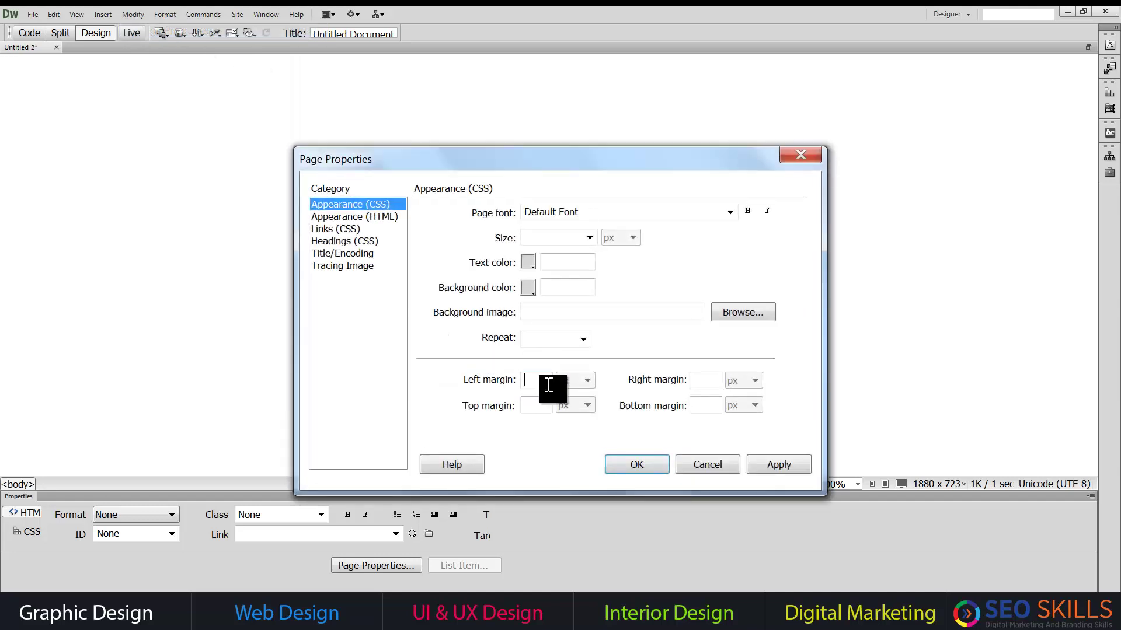
{"action": "type", "text": "100"}
{"action": "key", "text": "Tab"}
{"action": "key", "text": "Tab"}
{"action": "type", "text": "100"}
{"action": "left_click", "coordinate": [551, 407]}
{"action": "type", "text": "100"}
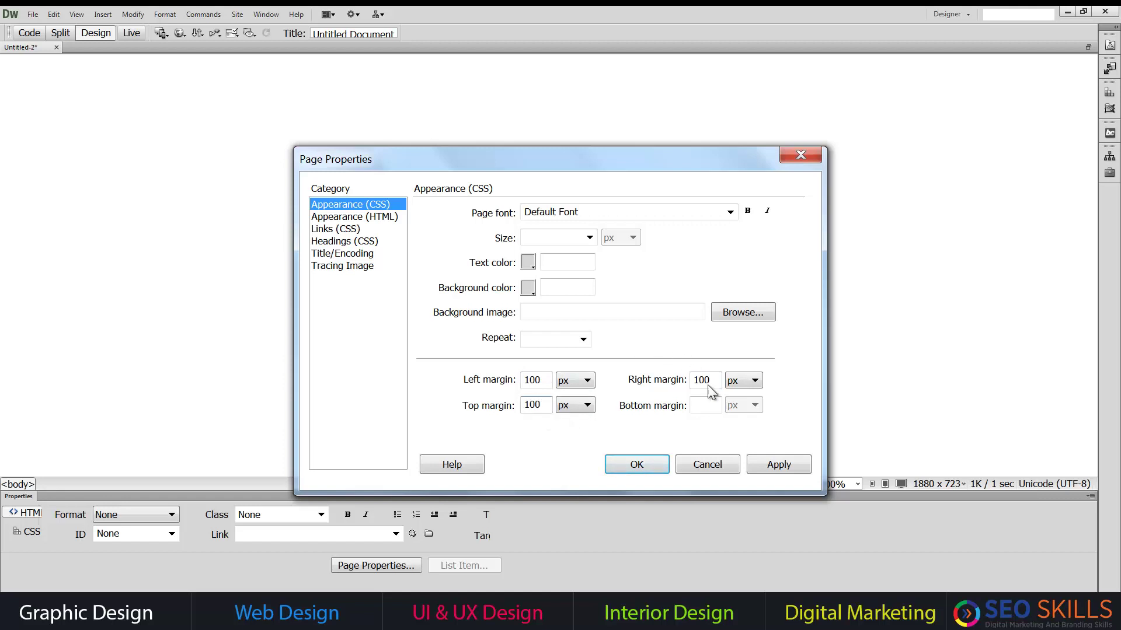
{"action": "left_click", "coordinate": [711, 406]}
{"action": "type", "text": "100"}
Set the page's text color to #FFF and its background color to #336
{"action": "left_click", "coordinate": [530, 266]}
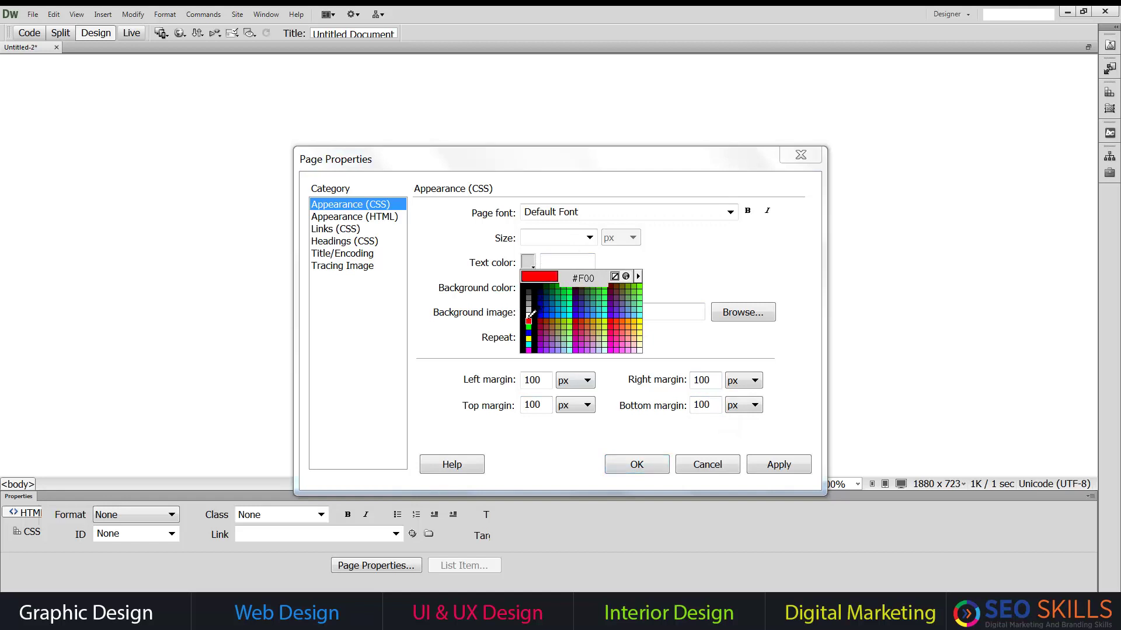
{"action": "left_click", "coordinate": [532, 315]}
{"action": "left_click", "coordinate": [533, 291]}
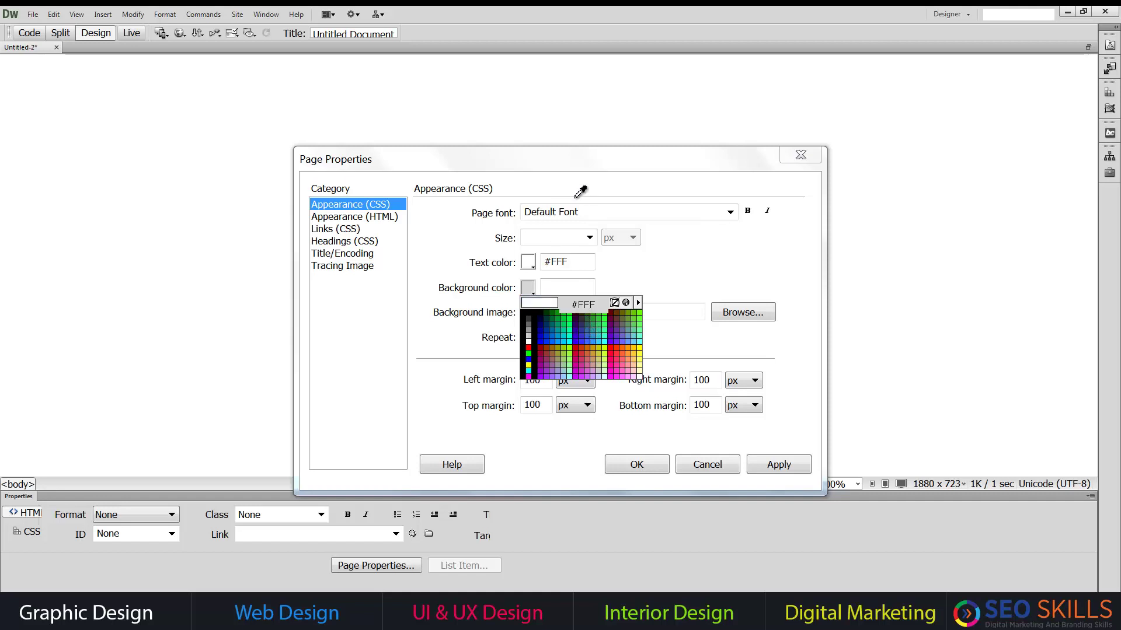
{"action": "left_click", "coordinate": [584, 323]}
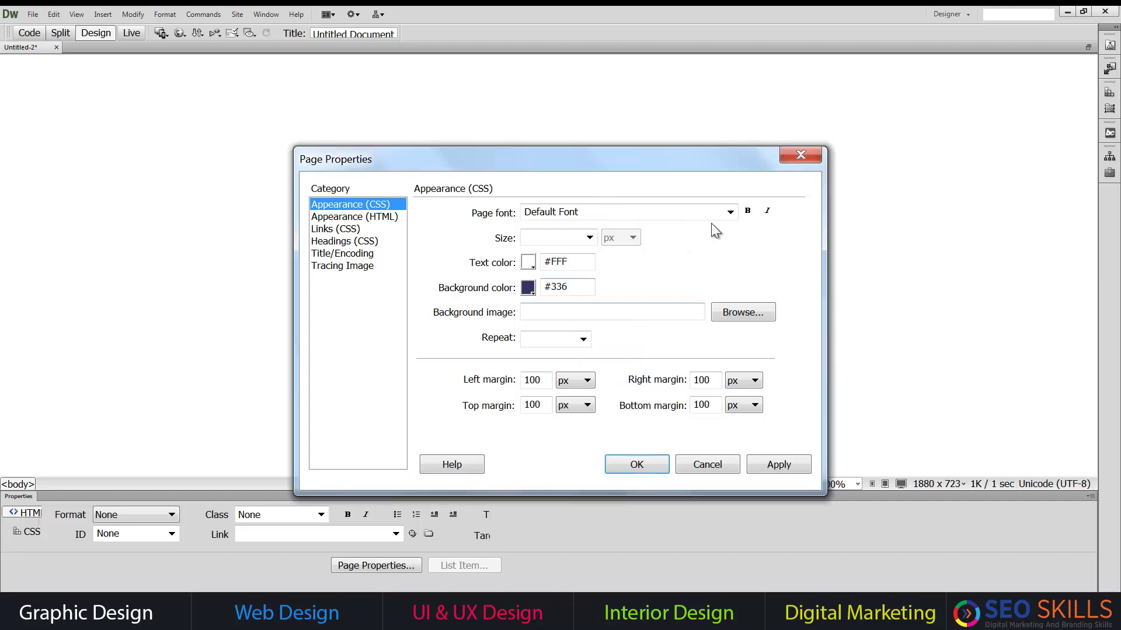
Set the page font to Georgia, Times New Roman, Times, serif at 22 px and apply the page properties
{"action": "left_click", "coordinate": [730, 212]}
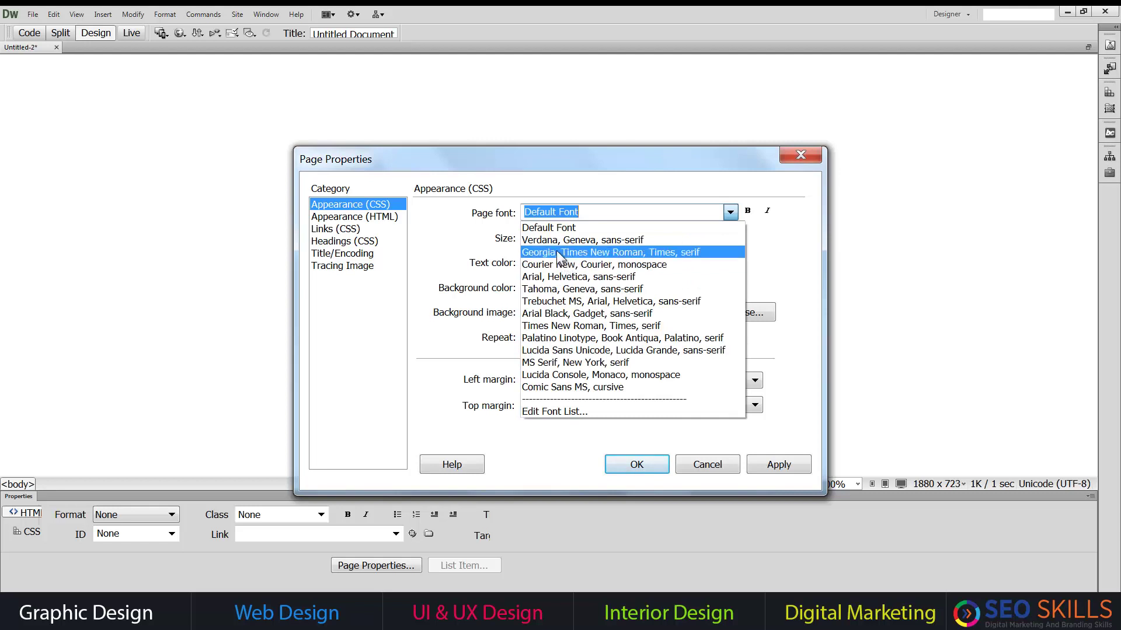
{"action": "left_click", "coordinate": [554, 252]}
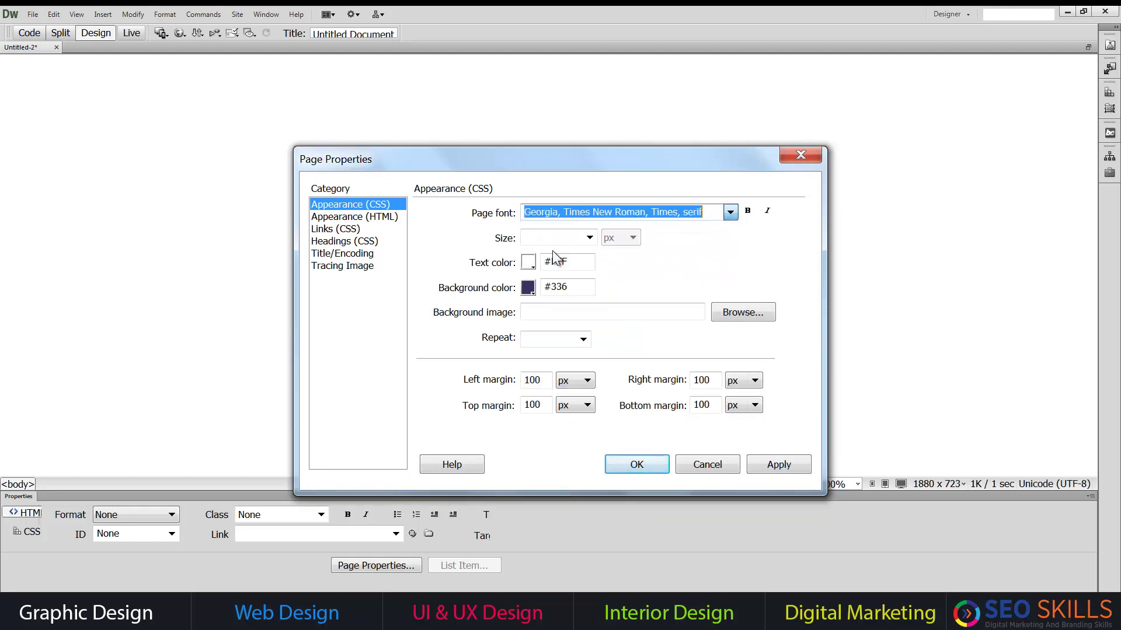
{"action": "left_click", "coordinate": [559, 236]}
{"action": "type", "text": "22"}
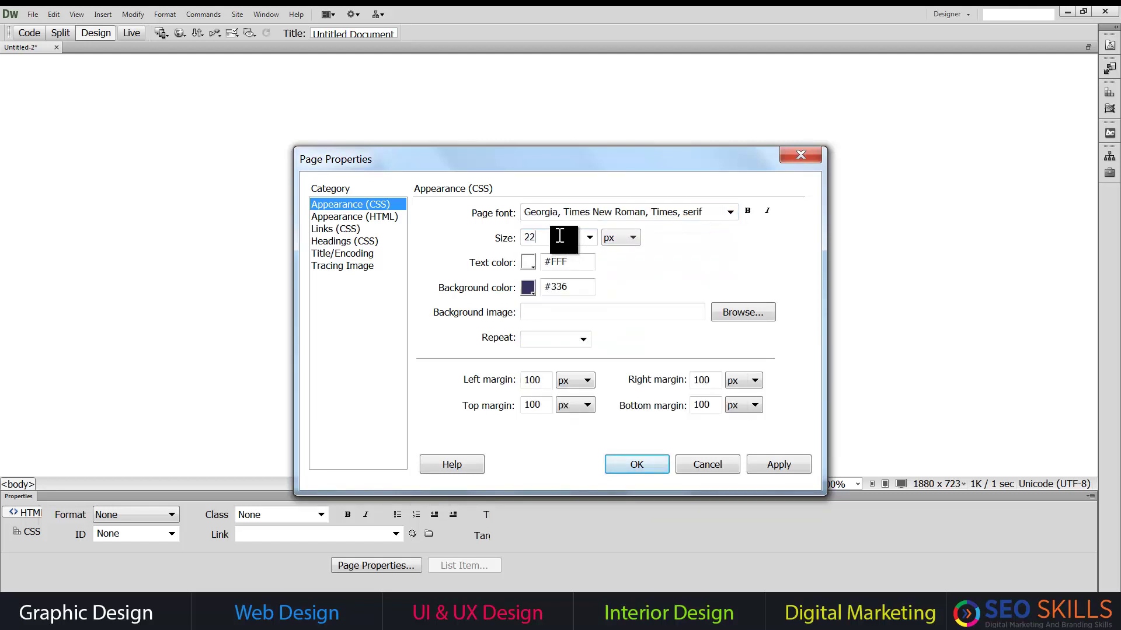
{"action": "left_click", "coordinate": [777, 465]}
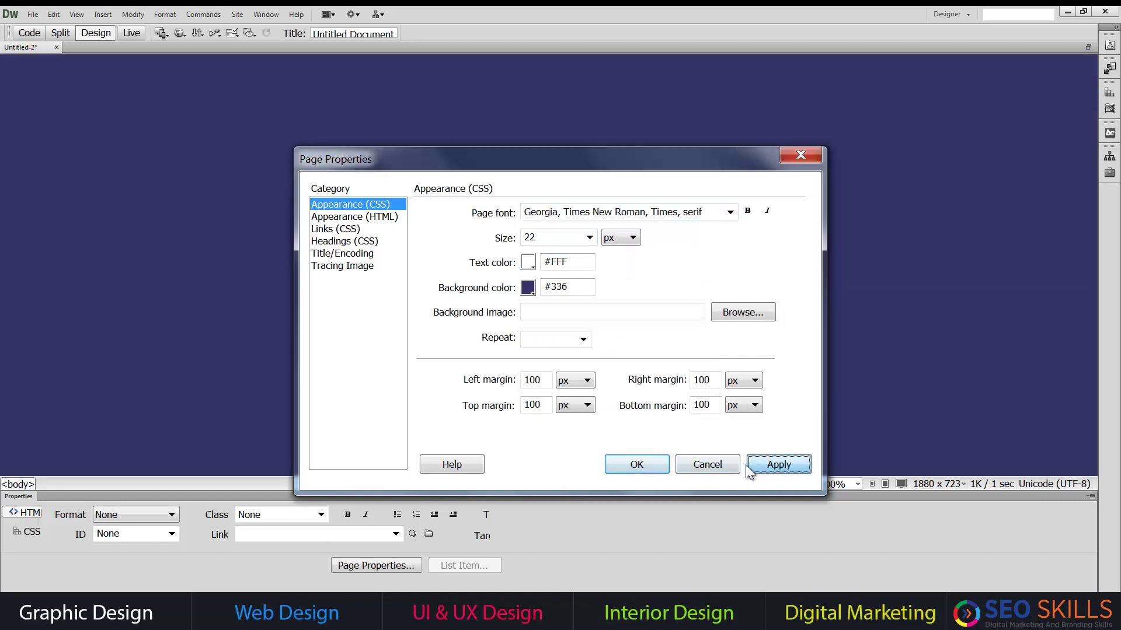
{"action": "left_click", "coordinate": [642, 463]}
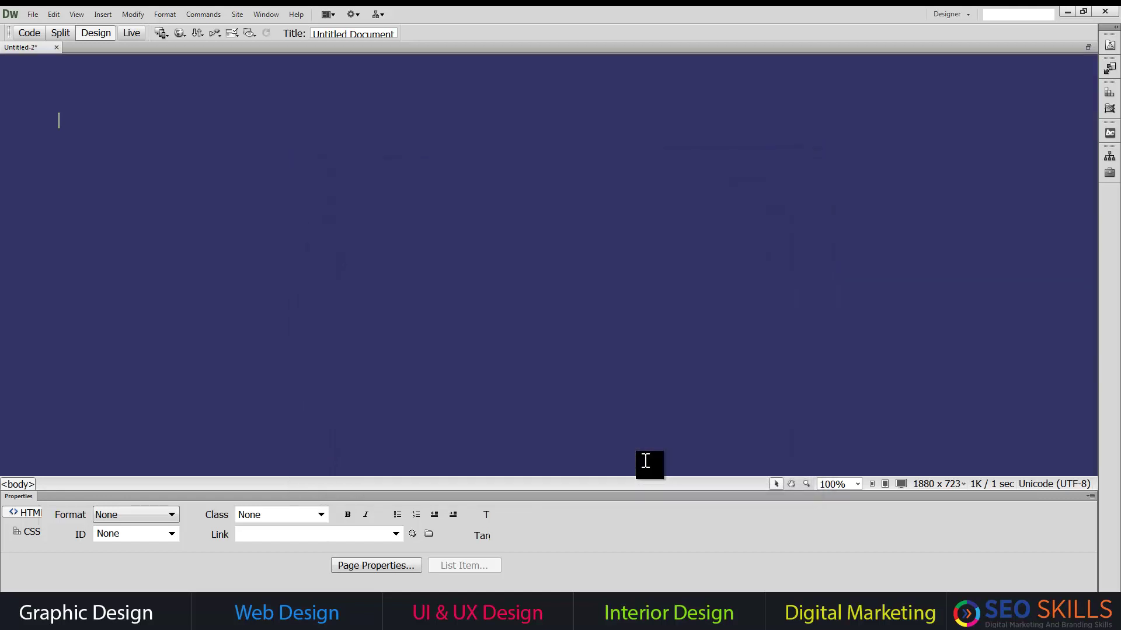
Write the heading text "Default image Editing Tools in Dreamweaver CS 6.0" on the page
{"action": "type", "text": "d"}
{"action": "key", "text": "BackSpace"}
{"action": "type", "text": "D"}
{"action": "type", "text": "efil"}
{"action": "type", "text": "t"}
{"action": "key", "text": "BackSpace"}
{"action": "key", "text": "BackSpace"}
{"action": "key", "text": "BackSpace"}
{"action": "type", "text": "ault "}
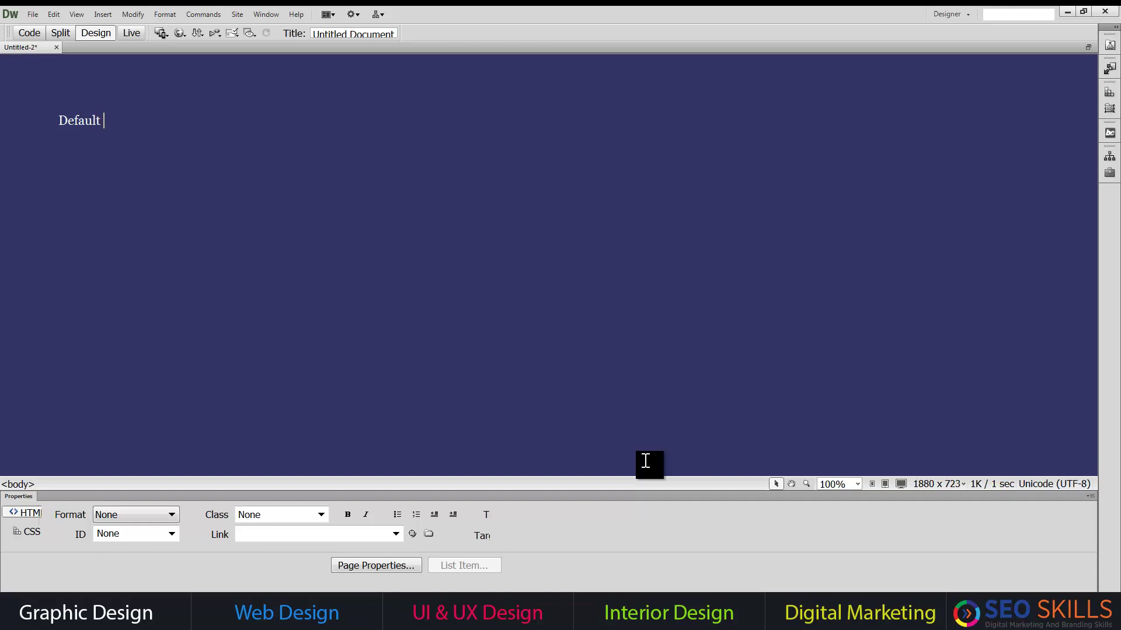
{"action": "type", "text": "image Editing T"}
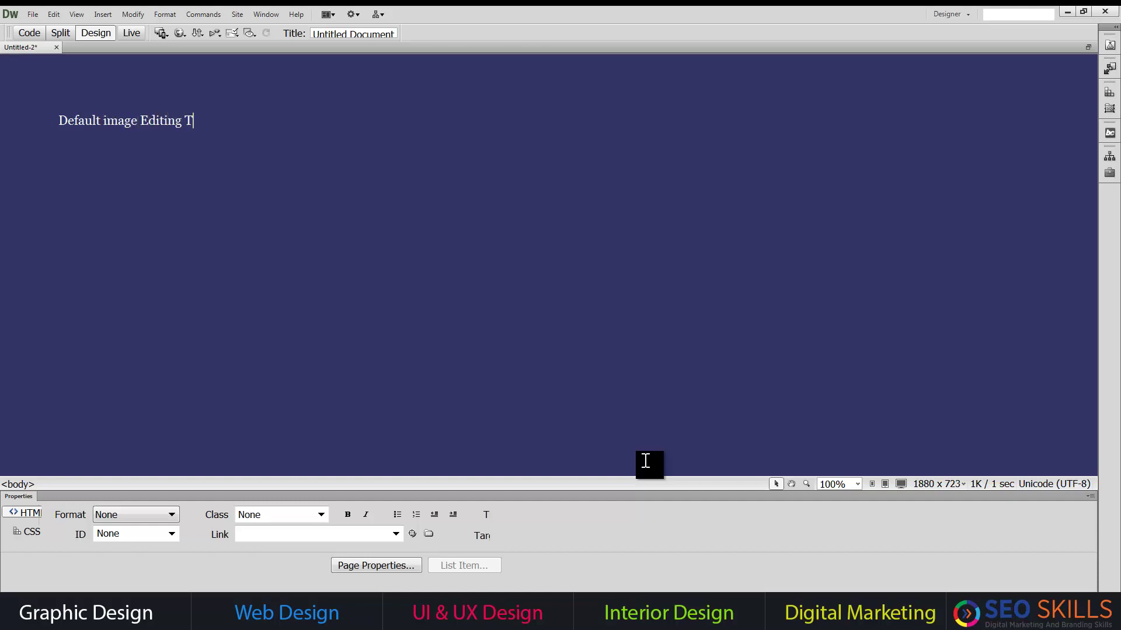
{"action": "type", "text": "ools in Dreamweaver"}
{"action": "key", "text": "BackSpace"}
{"action": "key", "text": "BackSpace"}
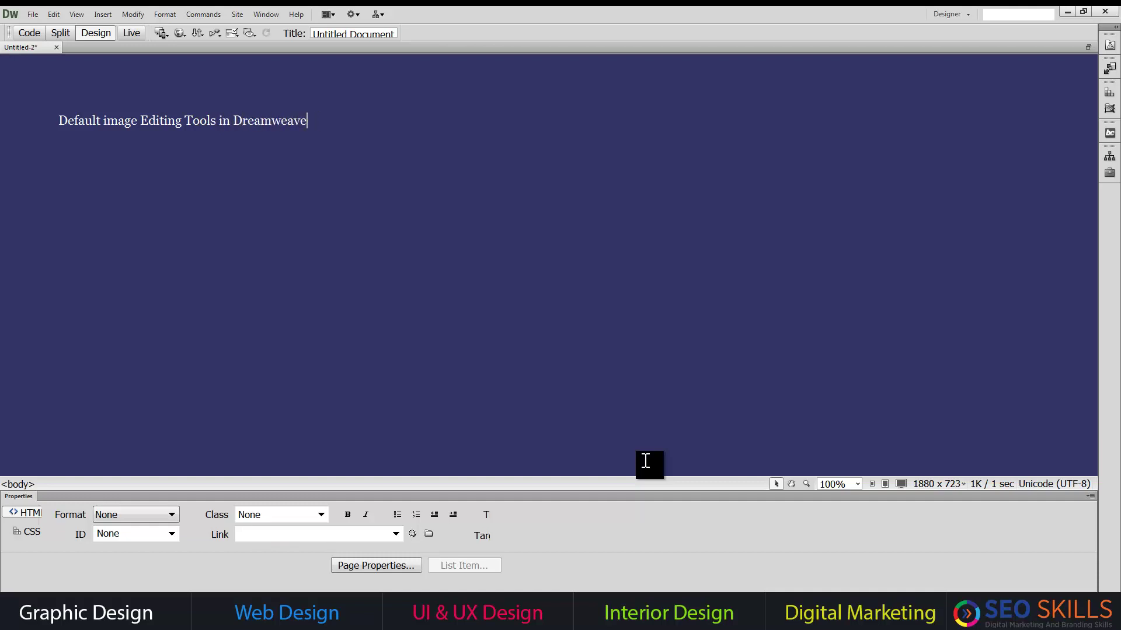
{"action": "type", "text": "r CS 6.0"}
Insert a horizontal rule with color "#fff" after the heading text and check it in Live view
{"action": "key", "text": "ctrl+t"}
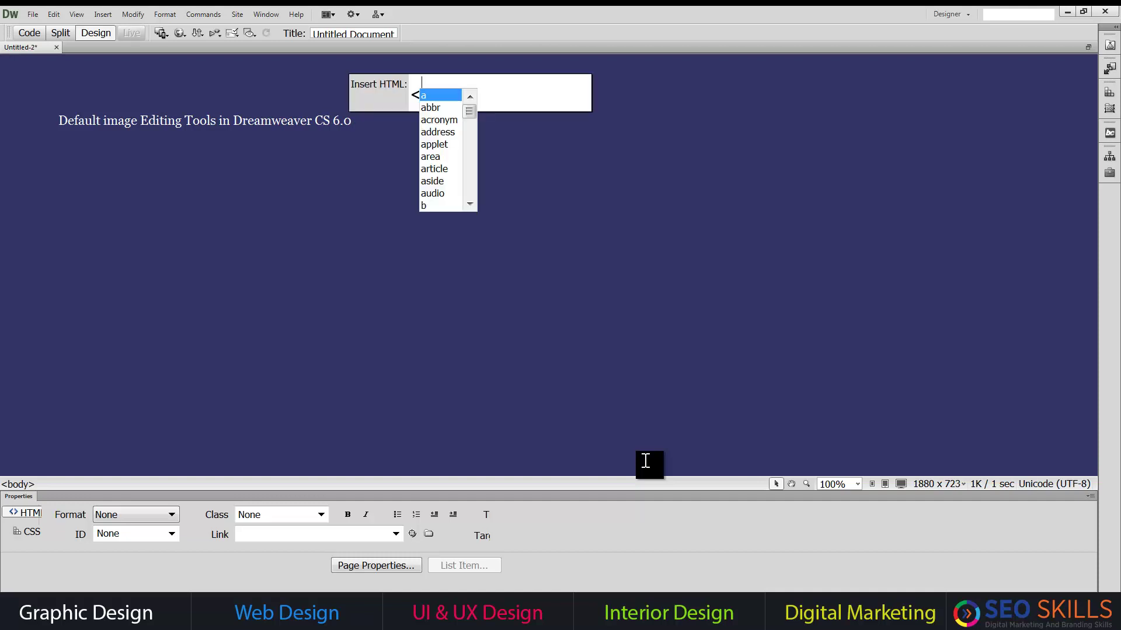
{"action": "type", "text": "ht"}
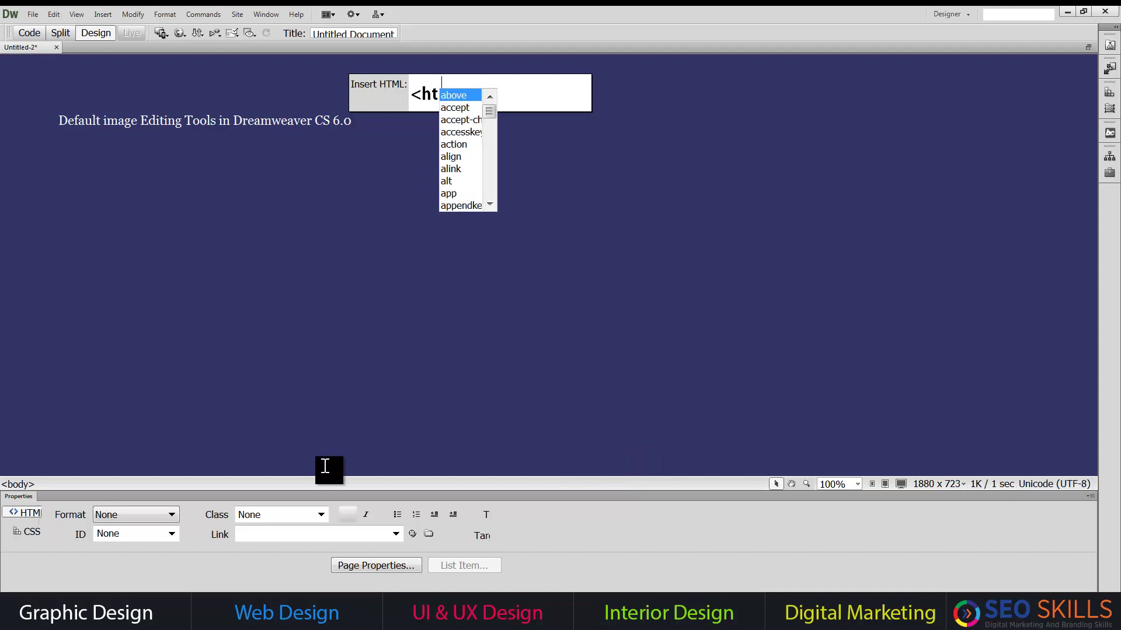
{"action": "key", "text": "BackSpace"}
{"action": "key", "text": "BackSpace"}
{"action": "type", "text": "r"}
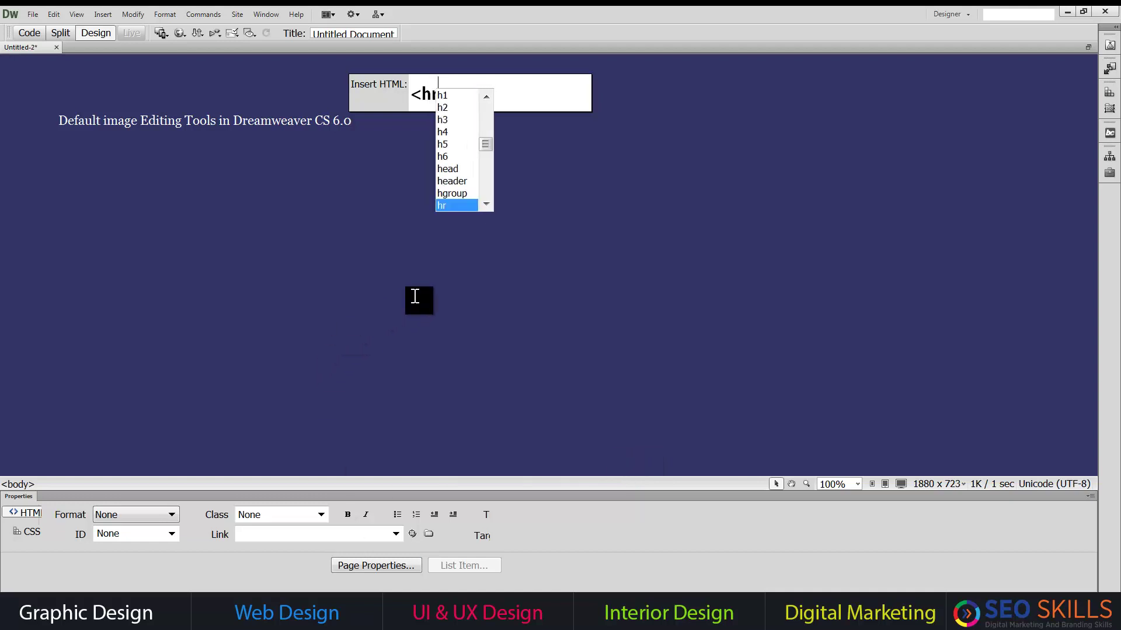
{"action": "type", "text": " color=\"\">"}
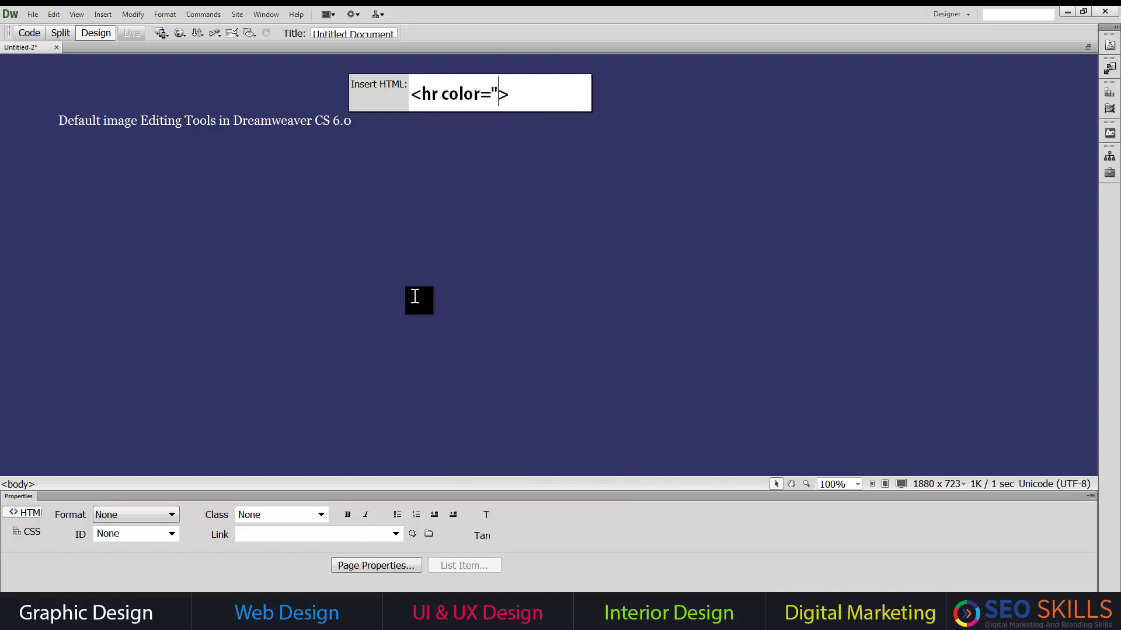
{"action": "type", "text": "#fff"}
{"action": "key", "text": "Right"}
{"action": "key", "text": "Return"}
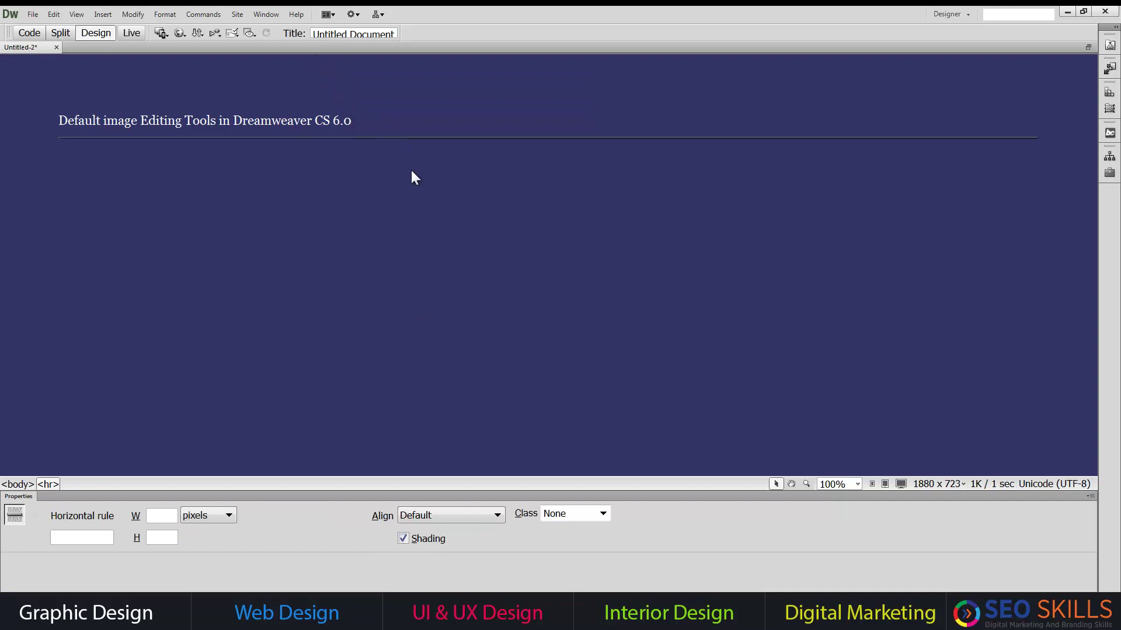
{"action": "left_click", "coordinate": [133, 32]}
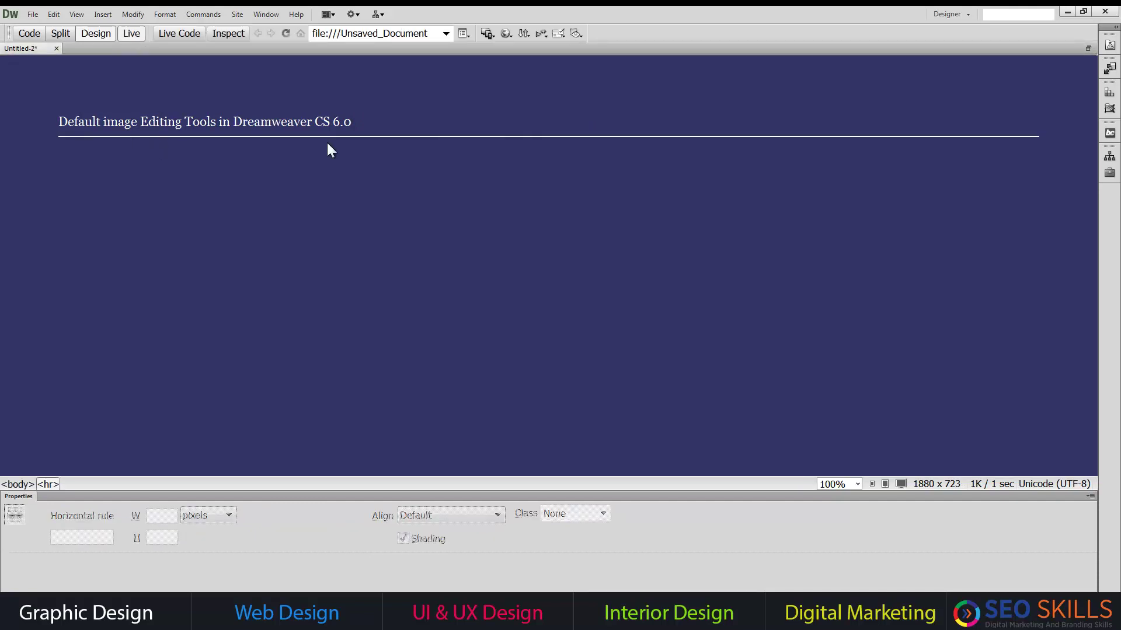
{"action": "left_click", "coordinate": [135, 33]}
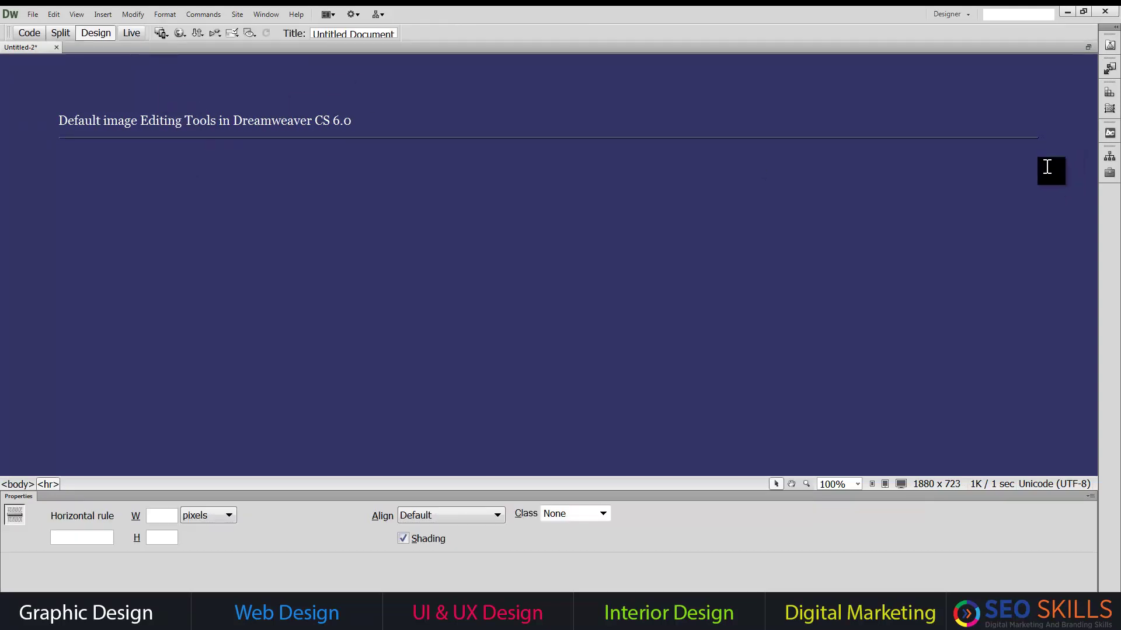
Insert img04.jpg from the images folder in a new paragraph below the rule, with alternate text "sursise" and the unsaved-document reminder disabled
{"action": "left_click", "coordinate": [1043, 139]}
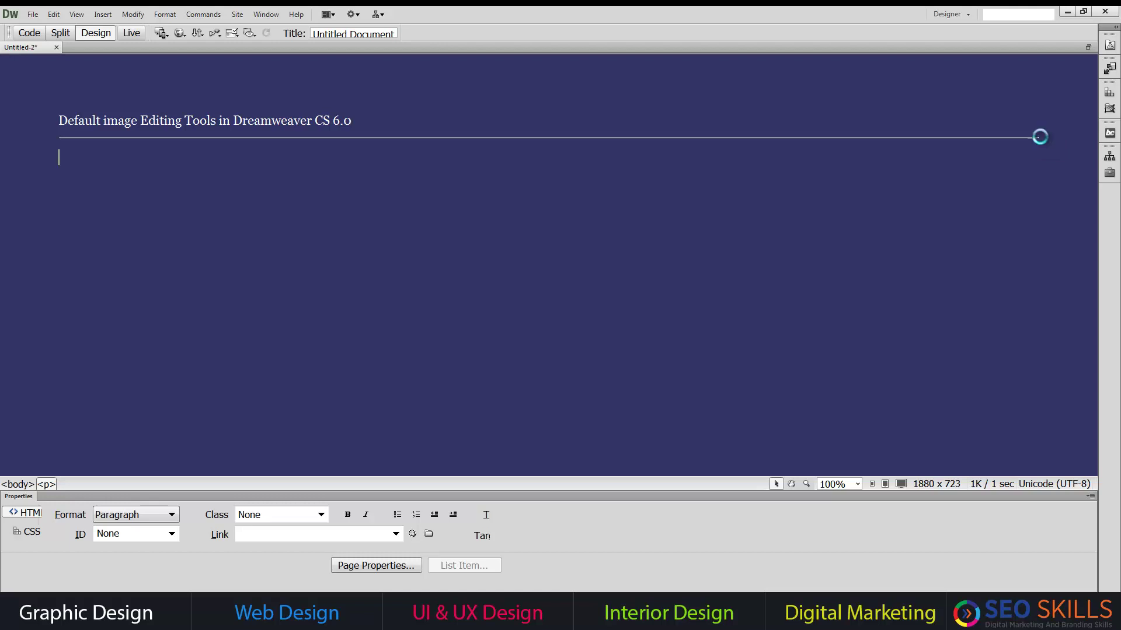
{"action": "key", "text": "ctrl+alt+i"}
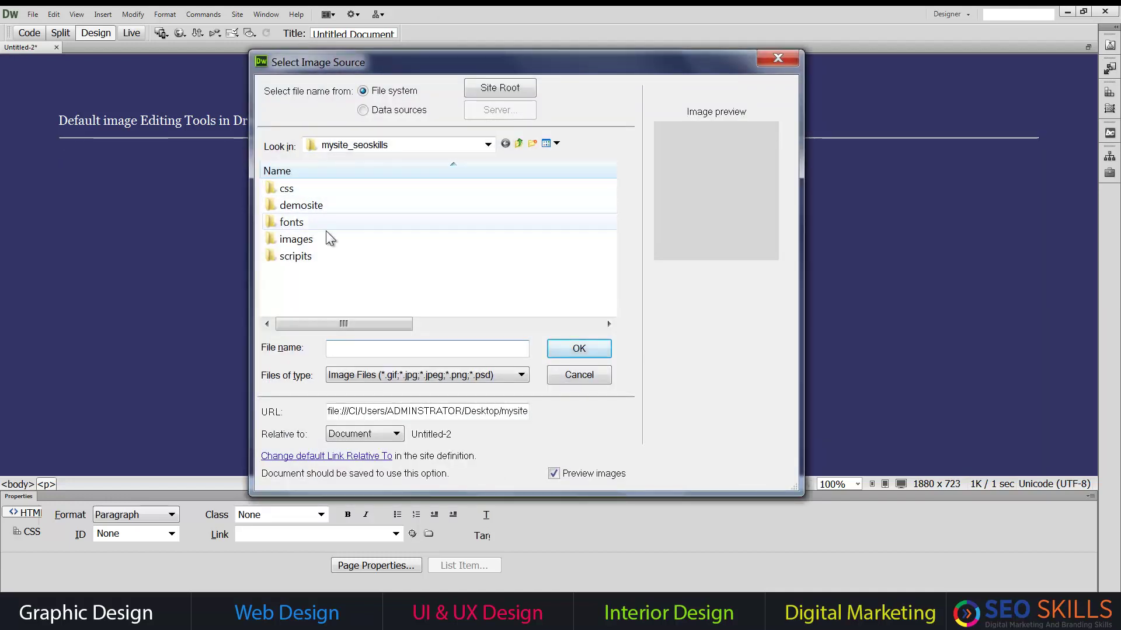
{"action": "double_click", "coordinate": [302, 243]}
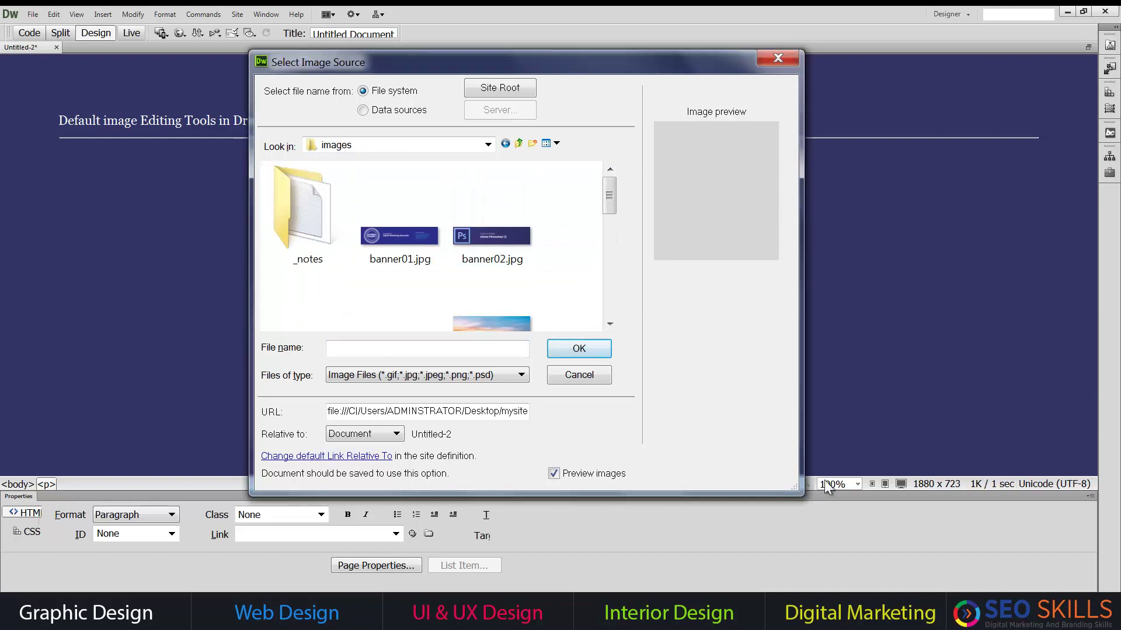
{"action": "left_click_drag", "start_coordinate": [795, 488], "coordinate": [1009, 608]}
{"action": "left_click_drag", "start_coordinate": [668, 62], "coordinate": [600, 11]}
{"action": "left_click_drag", "start_coordinate": [942, 565], "coordinate": [1070, 592]}
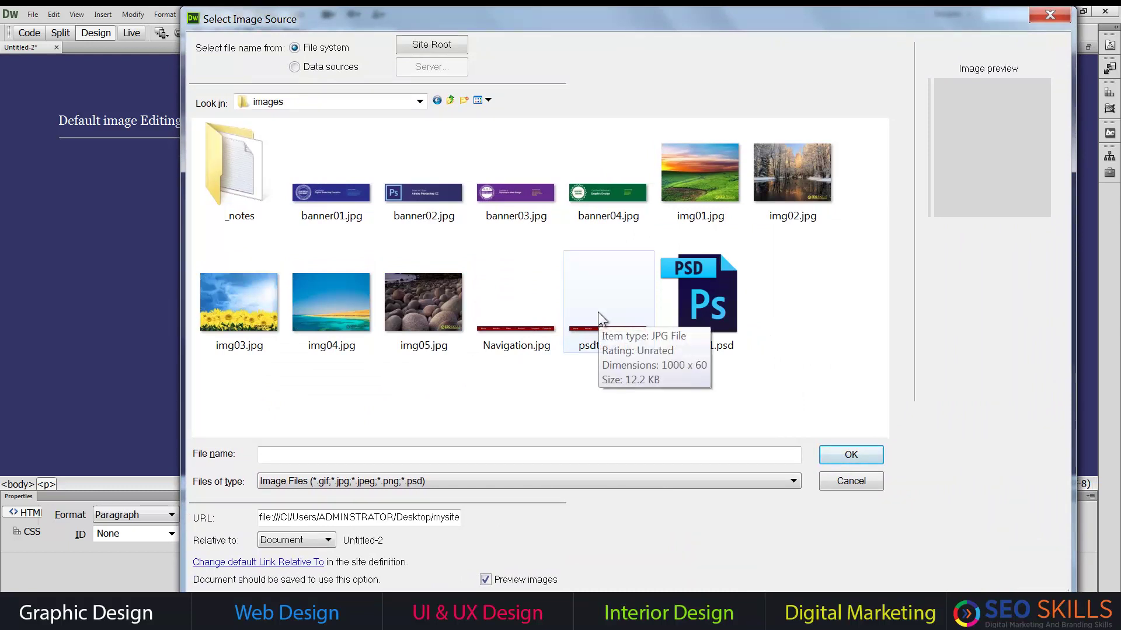
{"action": "left_click", "coordinate": [341, 306]}
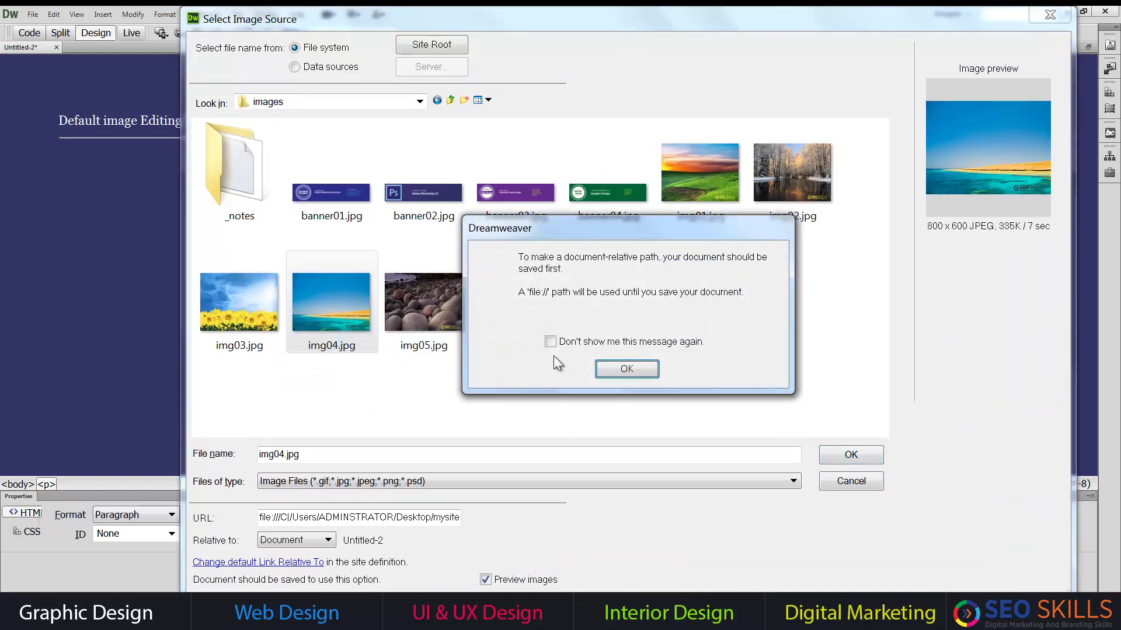
{"action": "left_click", "coordinate": [550, 342]}
{"action": "left_click", "coordinate": [617, 366]}
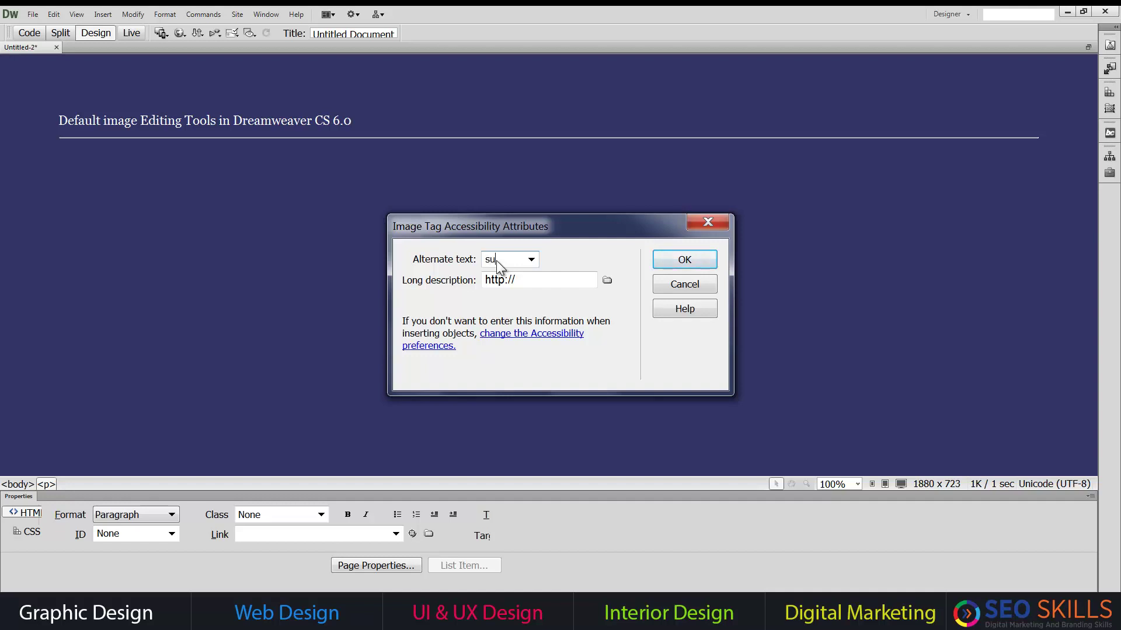
{"action": "type", "text": "sursise"}
{"action": "left_click", "coordinate": [688, 263]}
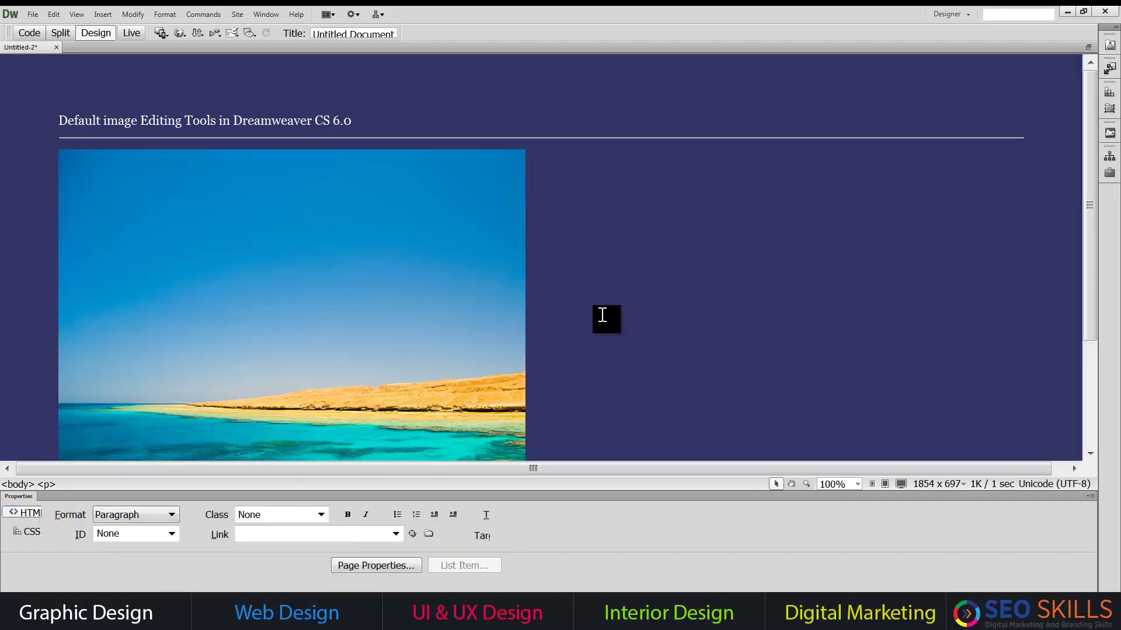
Change the inserted image's alternate text to "water"
{"action": "scroll", "coordinate": [602, 311], "scroll_direction": "down", "scroll_amount": 3}
{"action": "left_click", "coordinate": [452, 245]}
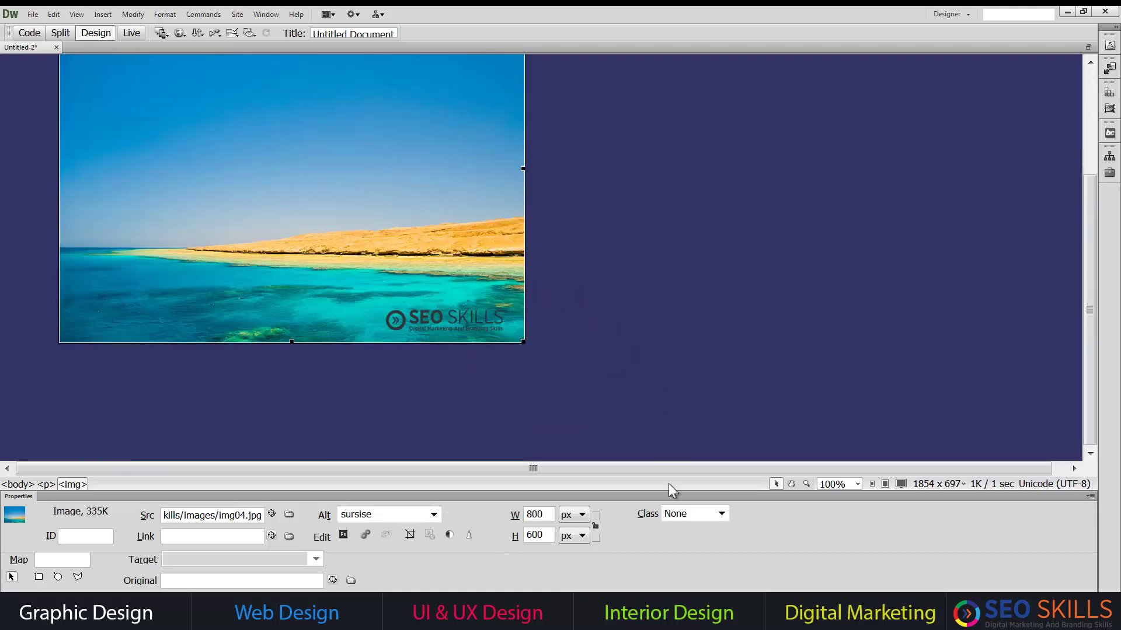
{"action": "left_click_drag", "start_coordinate": [397, 515], "coordinate": [302, 523]}
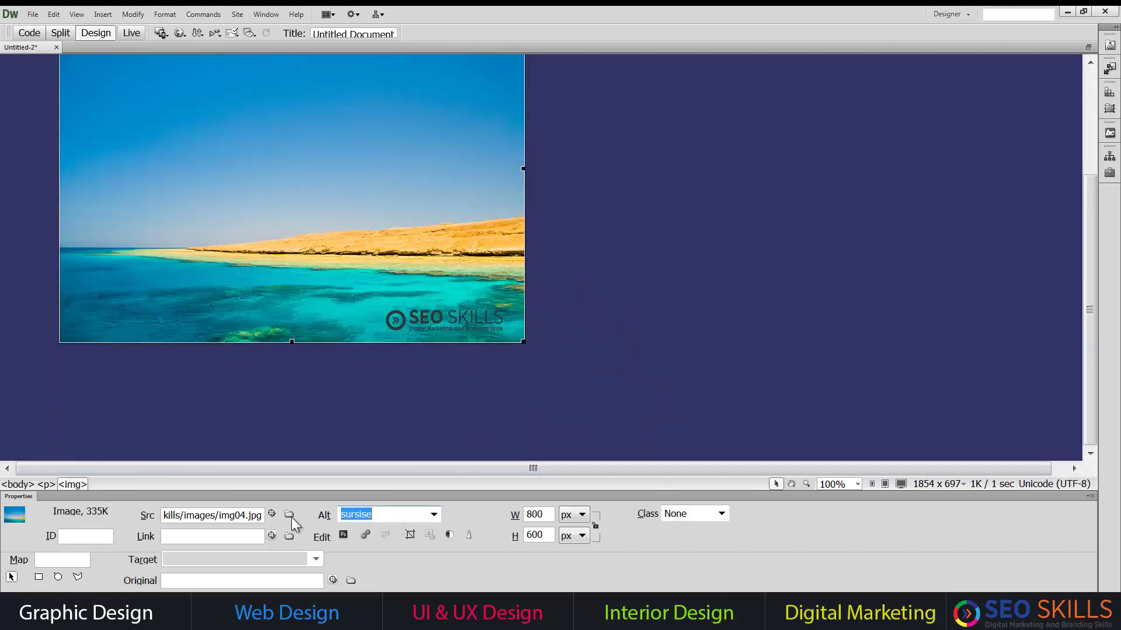
{"action": "type", "text": "water"}
{"action": "key", "text": "Return"}
{"action": "left_click", "coordinate": [658, 292]}
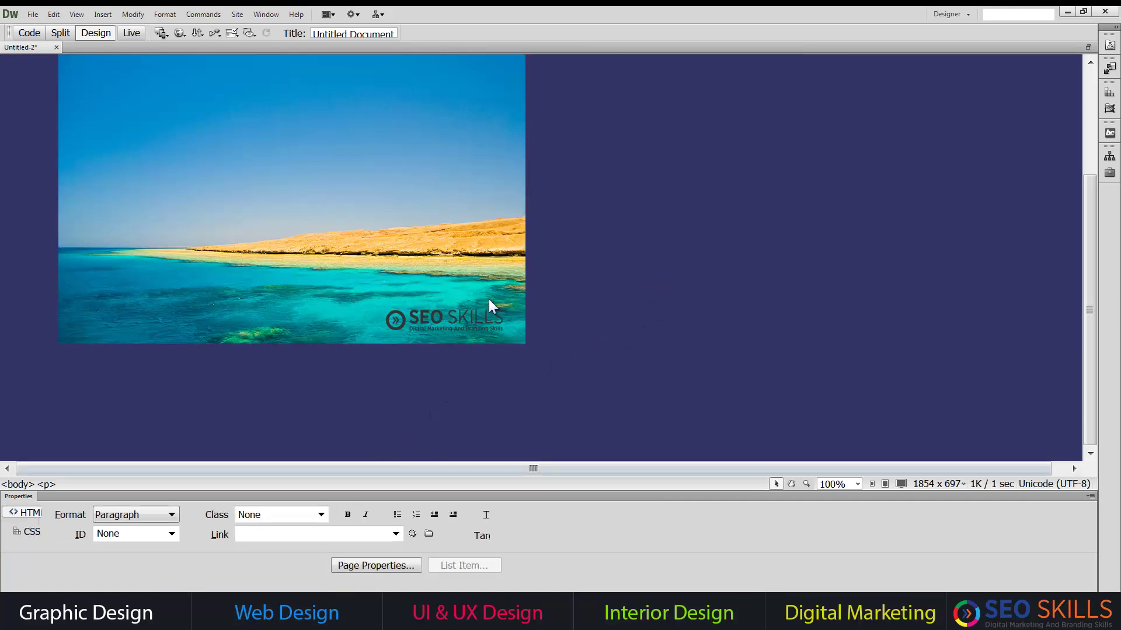
{"action": "scroll", "coordinate": [488, 299], "scroll_direction": "up", "scroll_amount": 3}
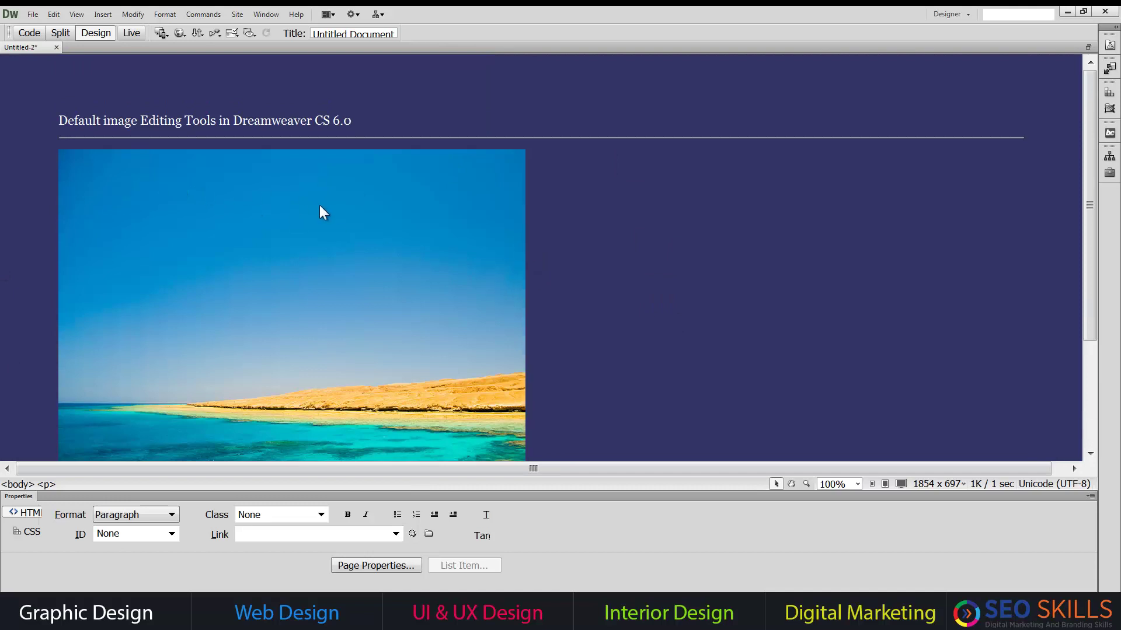
{"action": "scroll", "coordinate": [320, 206], "scroll_direction": "down", "scroll_amount": 3}
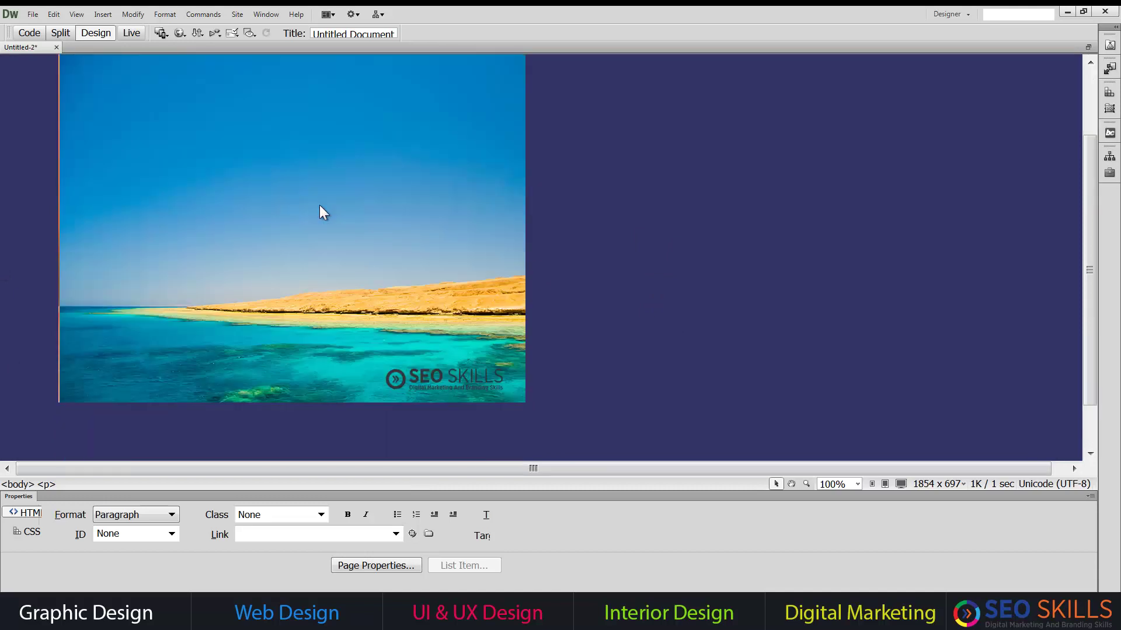
Open the inserted water image in its external editor, Photoshop, and return to Dreamweaver
{"action": "scroll", "coordinate": [334, 236], "scroll_direction": "up", "scroll_amount": 3}
{"action": "scroll", "coordinate": [335, 236], "scroll_direction": "down", "scroll_amount": 3}
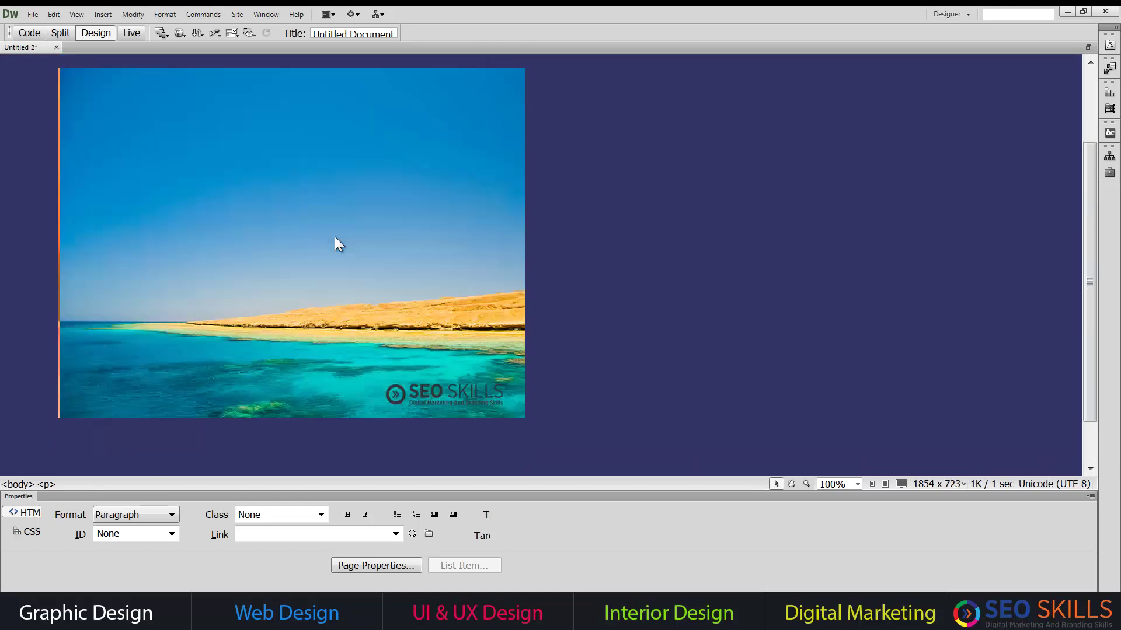
{"action": "scroll", "coordinate": [307, 245], "scroll_direction": "up", "scroll_amount": 3}
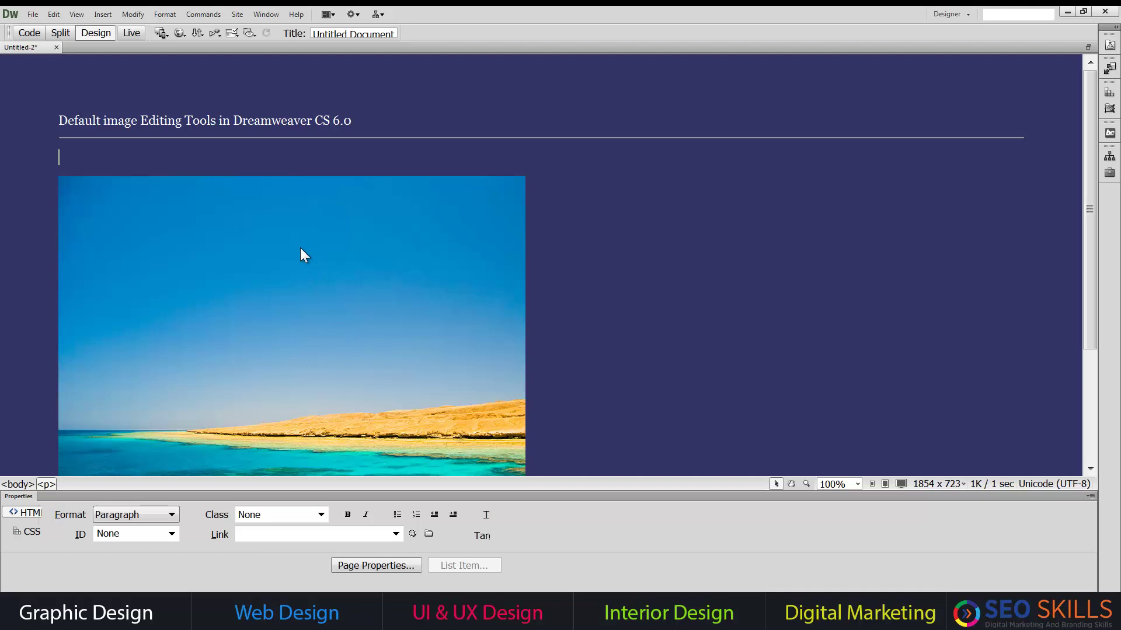
{"action": "left_click", "coordinate": [300, 249]}
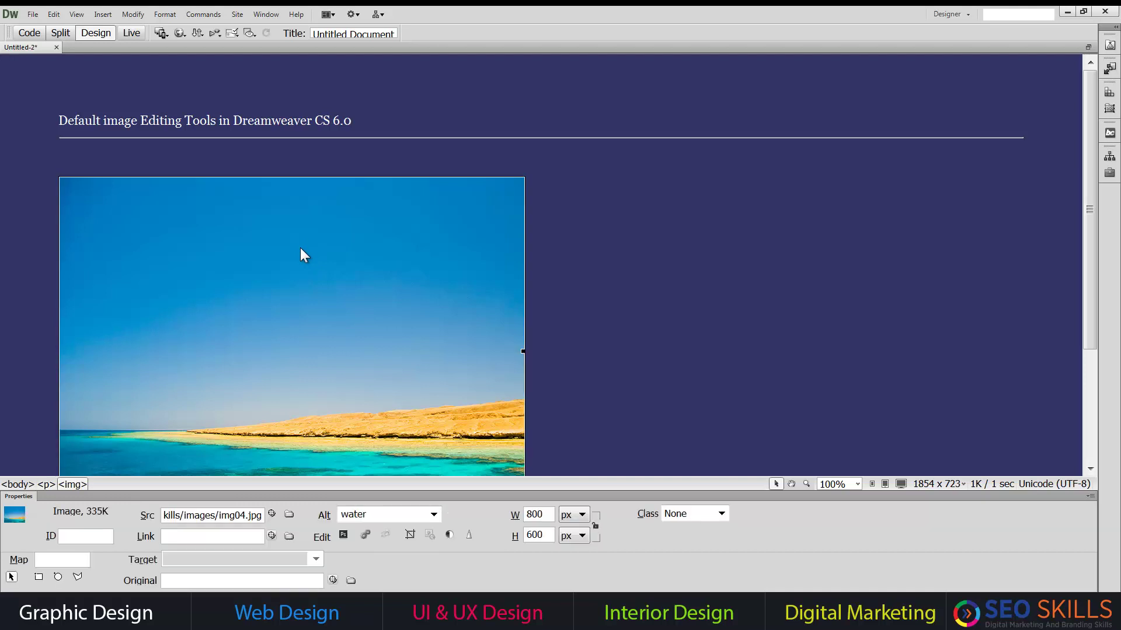
{"action": "left_click", "coordinate": [343, 535]}
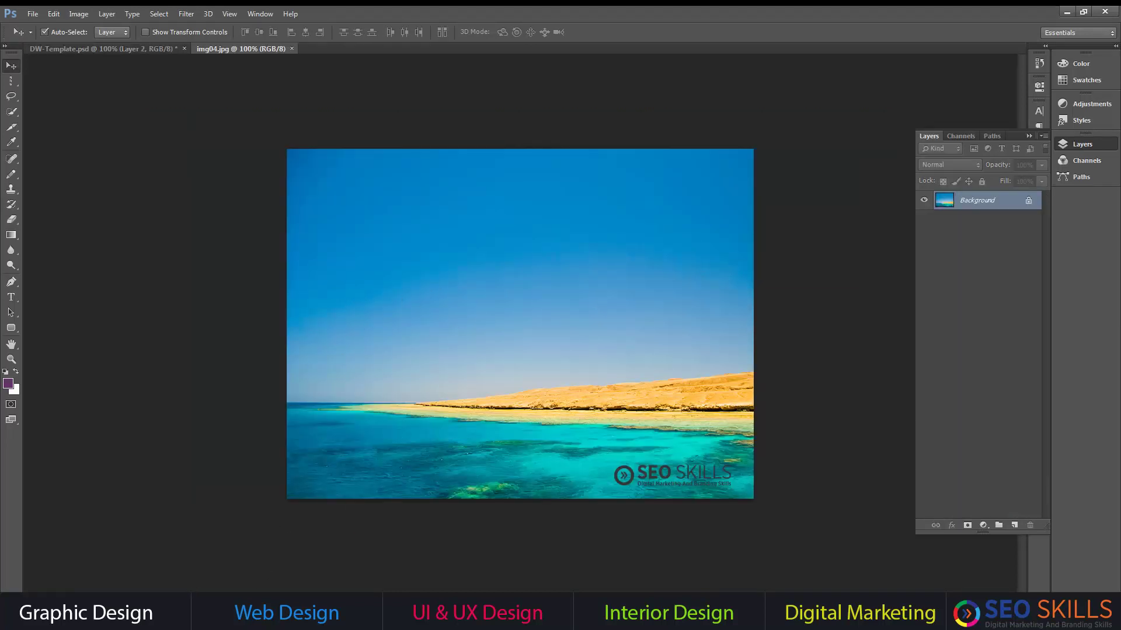
{"action": "left_click", "coordinate": [163, 612]}
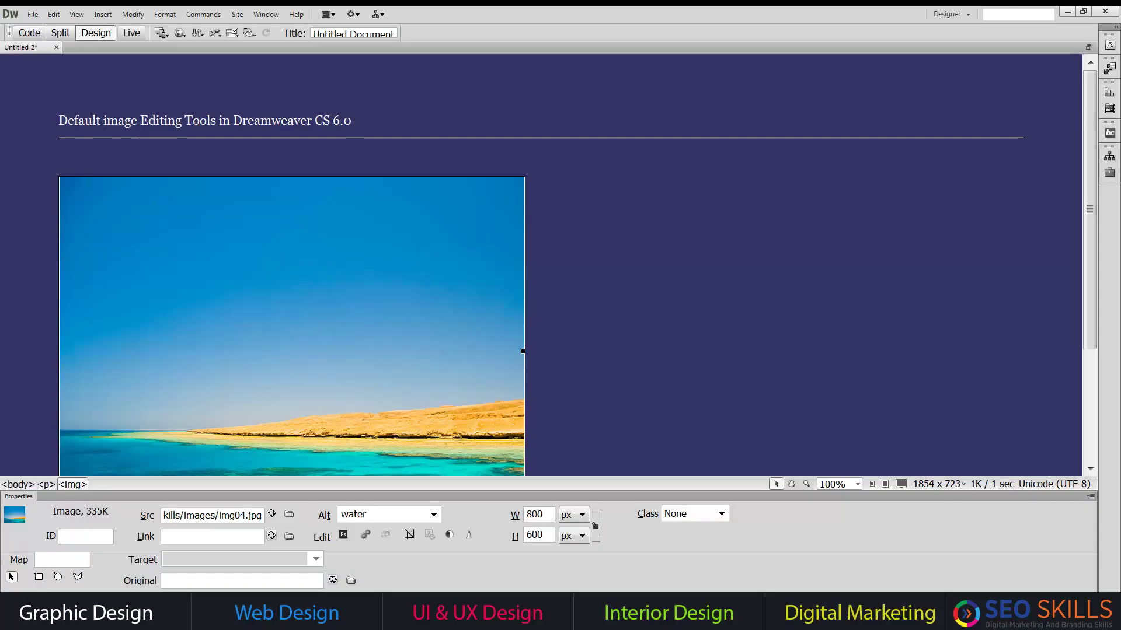
Check which external editor is assigned to .jpg .jpe .jpeg files in the File Types / Editors preferences
{"action": "left_click", "coordinate": [31, 14]}
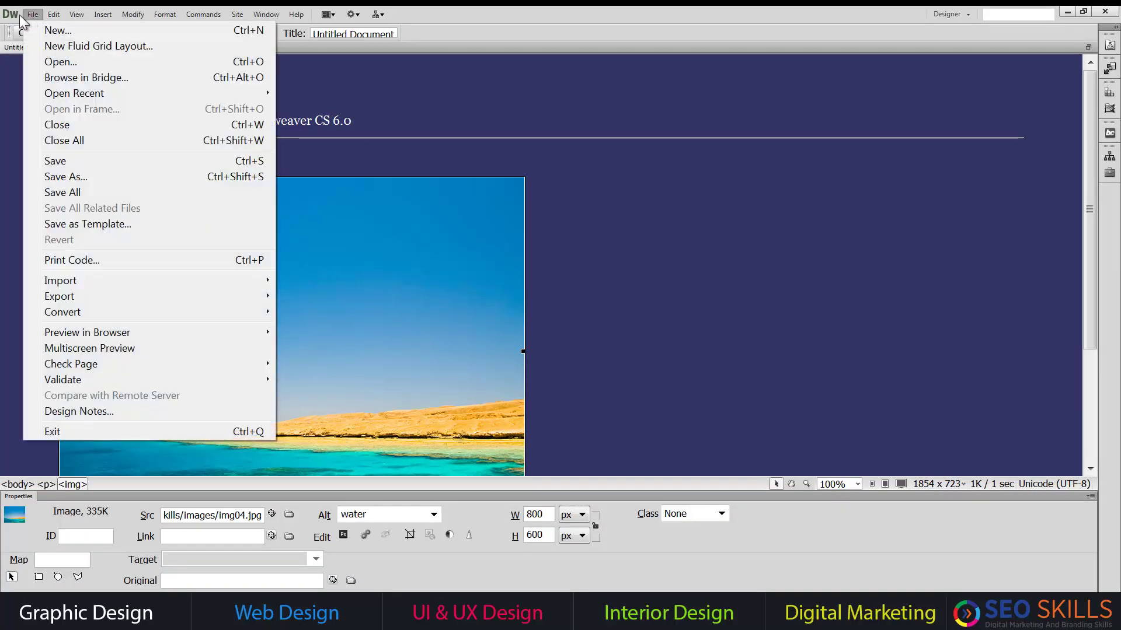
{"action": "mouse_move", "coordinate": [53, 14]}
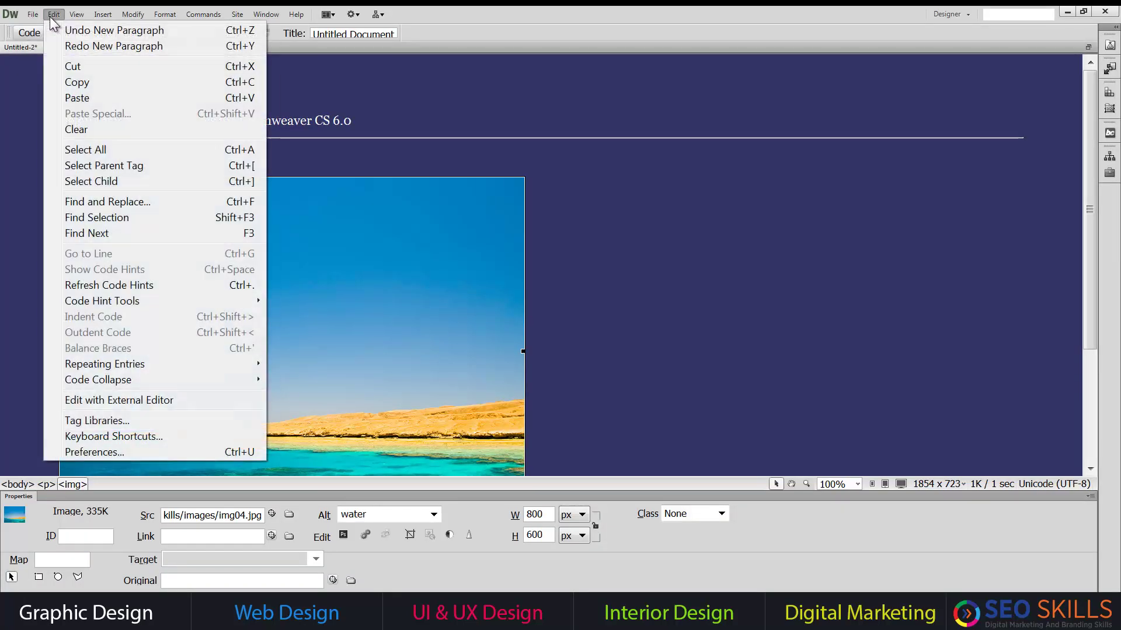
{"action": "left_click", "coordinate": [107, 453]}
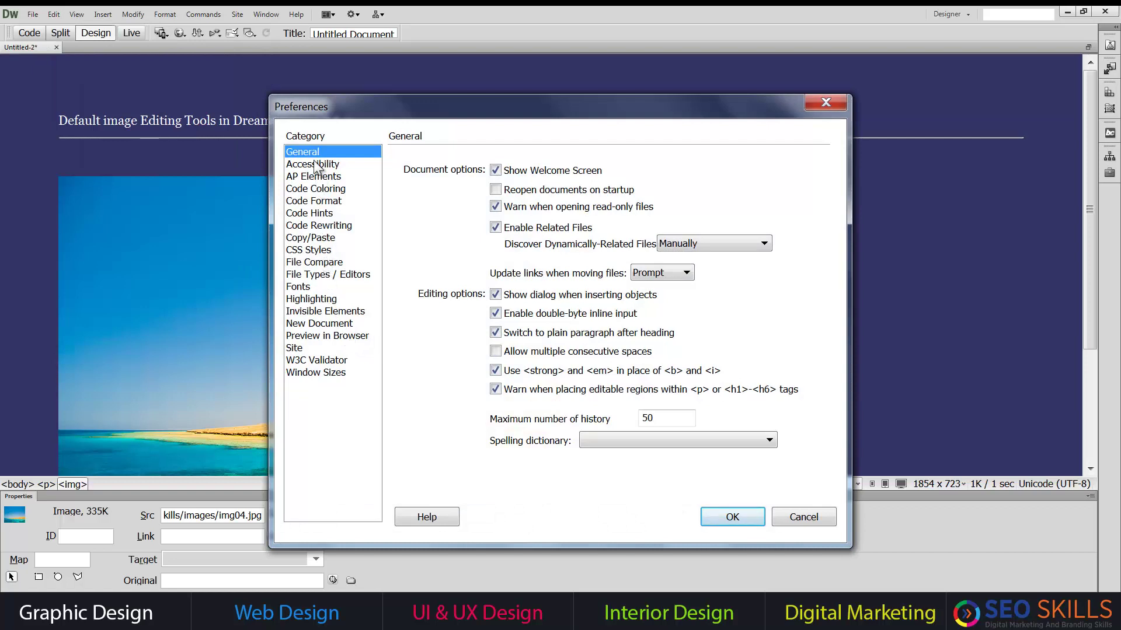
{"action": "left_click", "coordinate": [321, 274]}
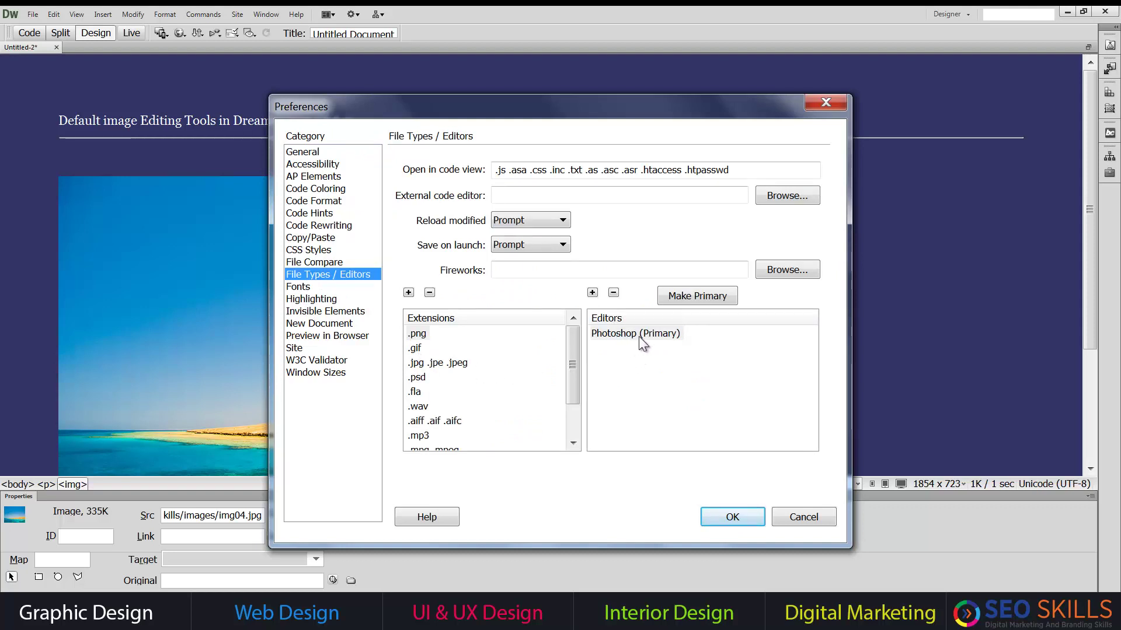
{"action": "left_click", "coordinate": [458, 366]}
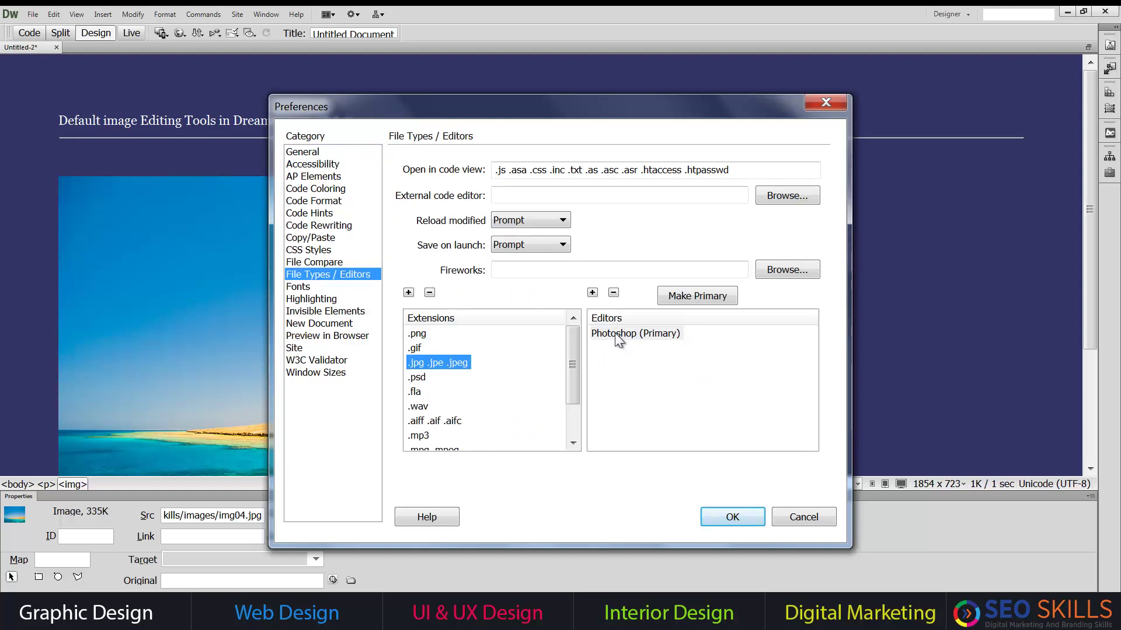
Browse the Adobe folders under Program Files and Program Files (x86) for another JPEG editor, and leave the preferences without adding one
{"action": "left_click", "coordinate": [593, 293]}
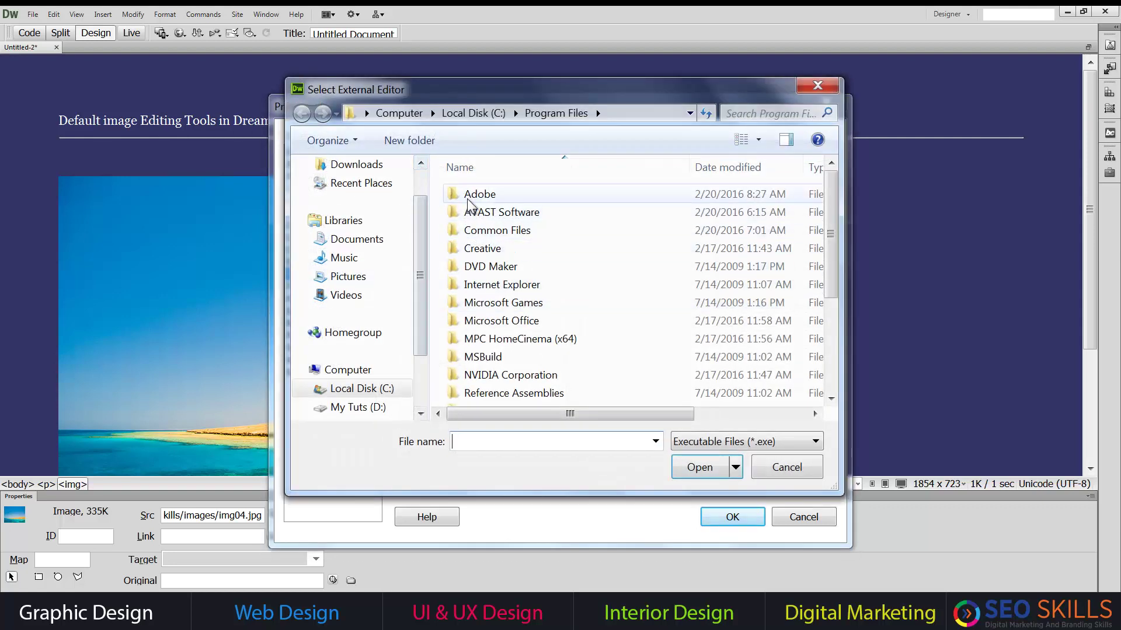
{"action": "double_click", "coordinate": [470, 196]}
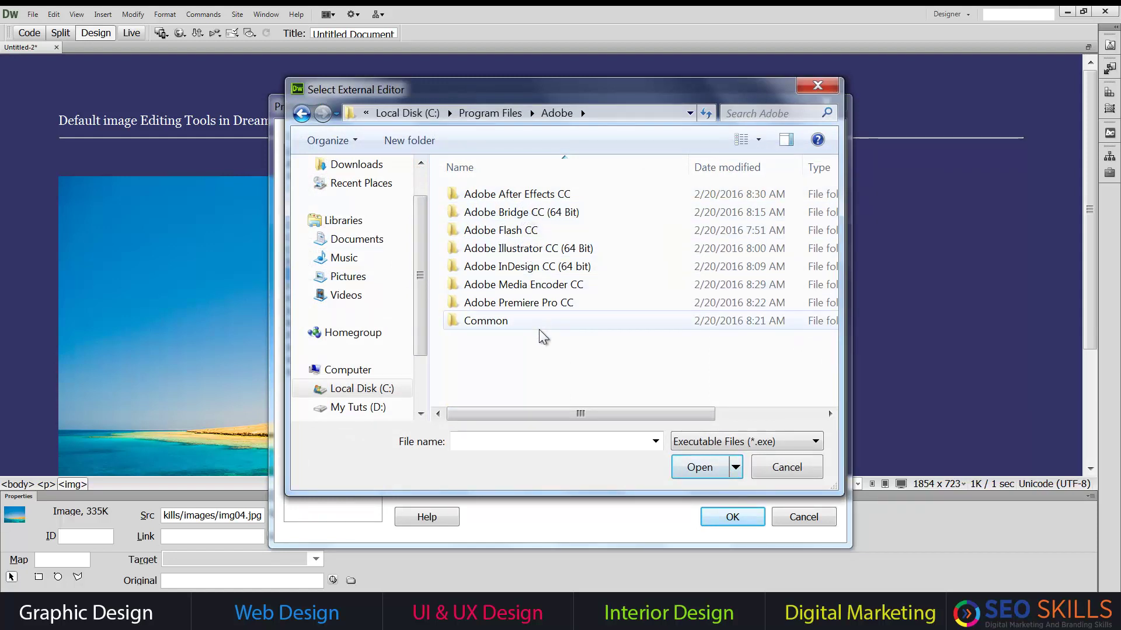
{"action": "key", "text": "BackSpace"}
{"action": "key", "text": "BackSpace"}
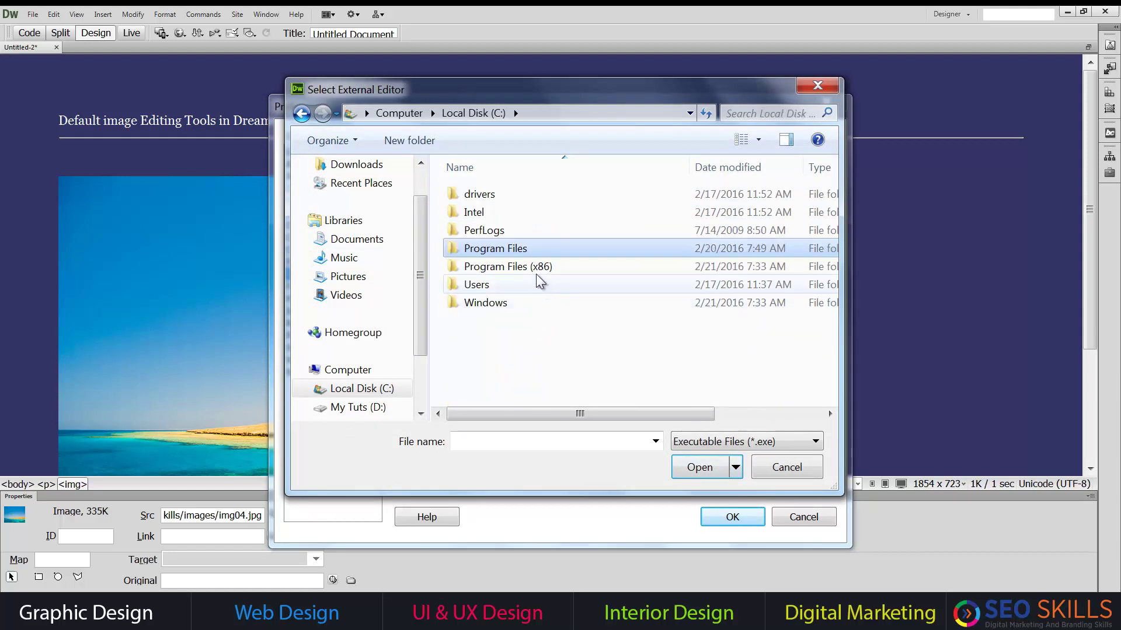
{"action": "double_click", "coordinate": [533, 267]}
{"action": "left_click", "coordinate": [479, 197]}
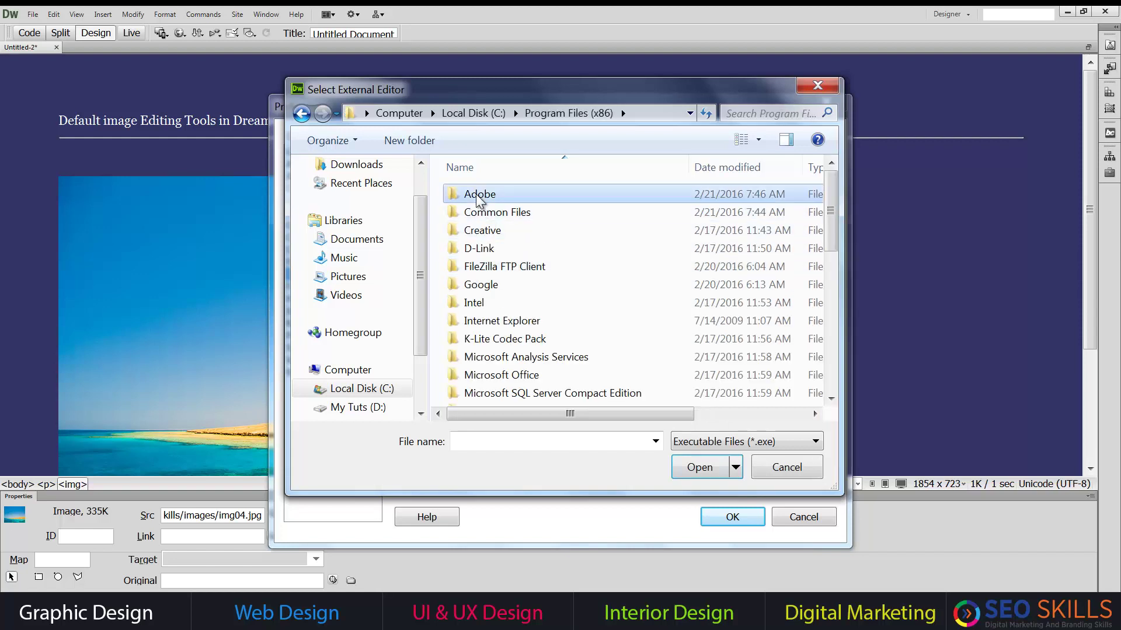
{"action": "double_click", "coordinate": [479, 196]}
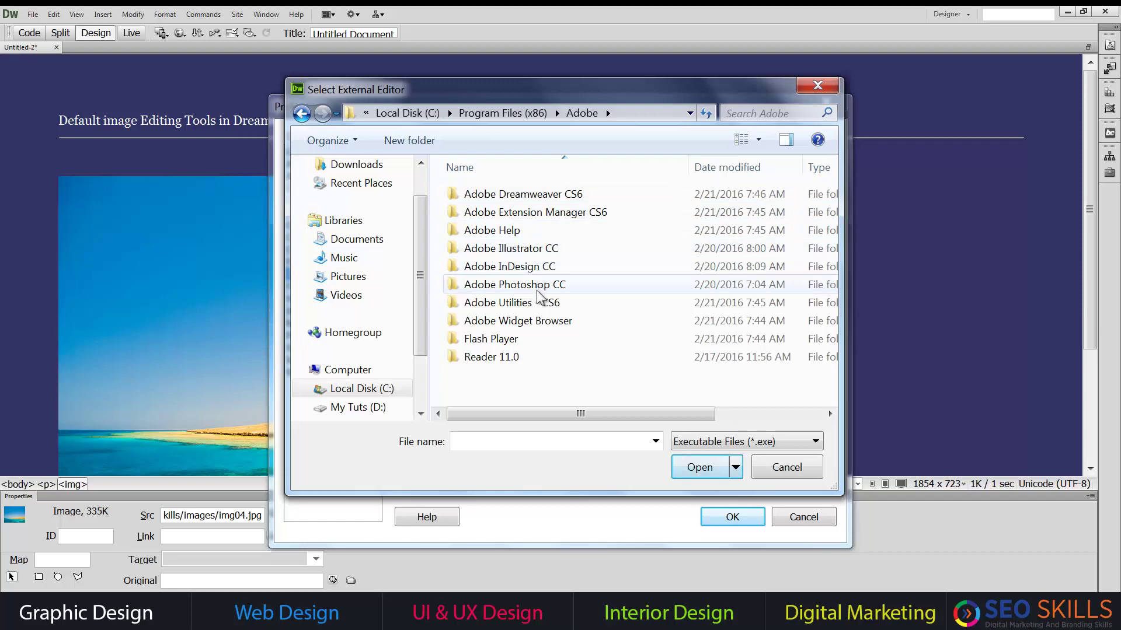
{"action": "left_click", "coordinate": [792, 469]}
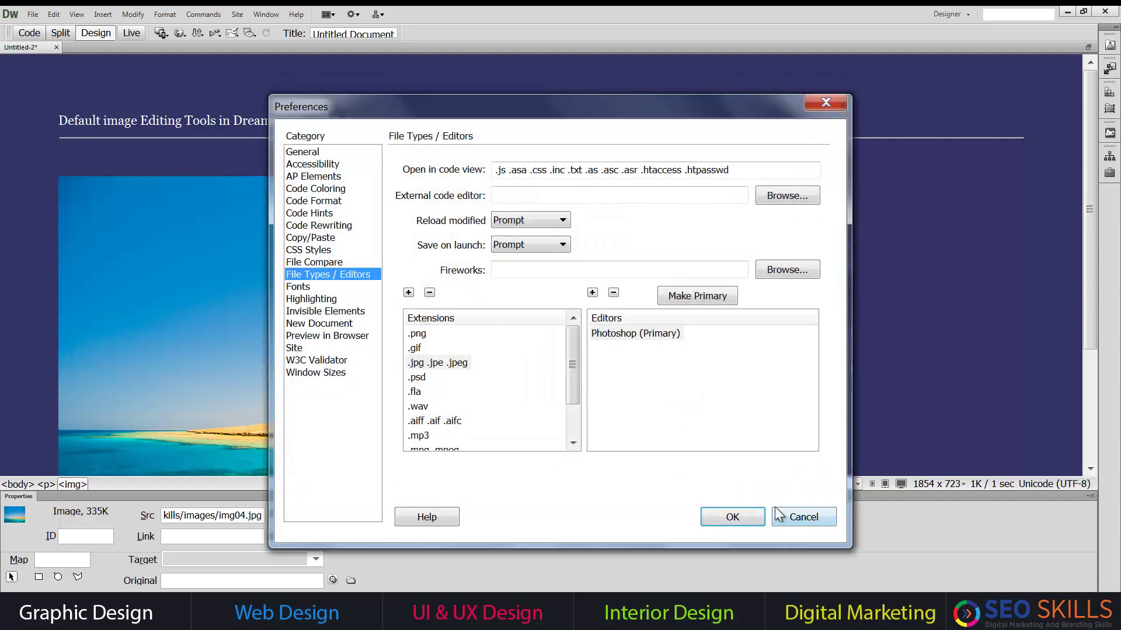
{"action": "left_click", "coordinate": [800, 518]}
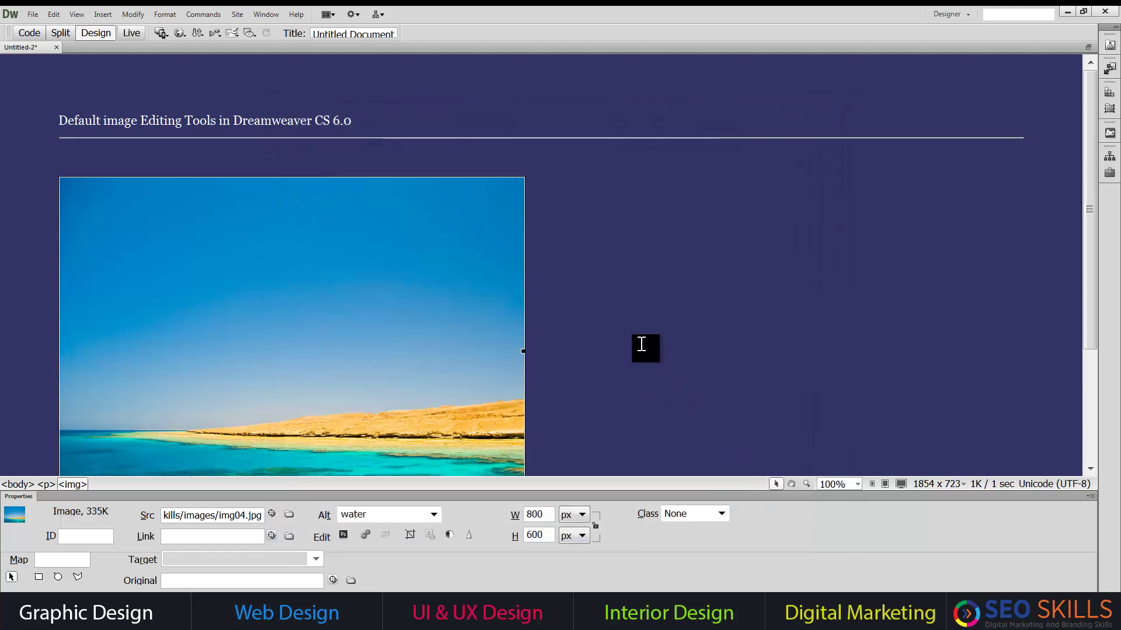
Switch to Photoshop and close the img04.jpg document
{"action": "scroll", "coordinate": [641, 344], "scroll_direction": "down", "scroll_amount": 3}
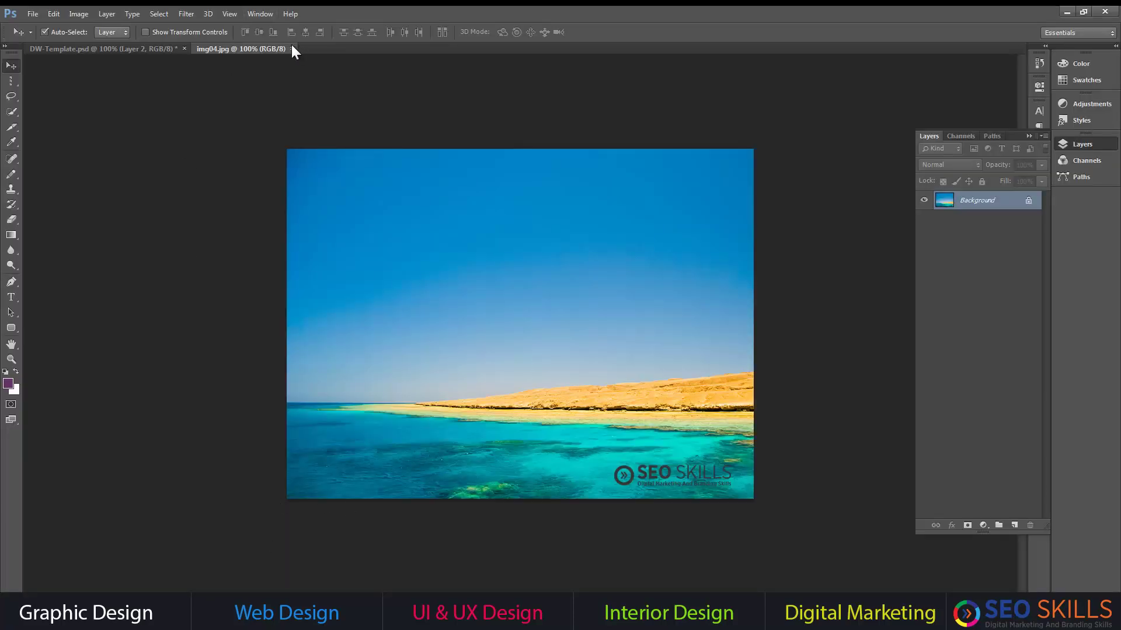
{"action": "left_click", "coordinate": [292, 49]}
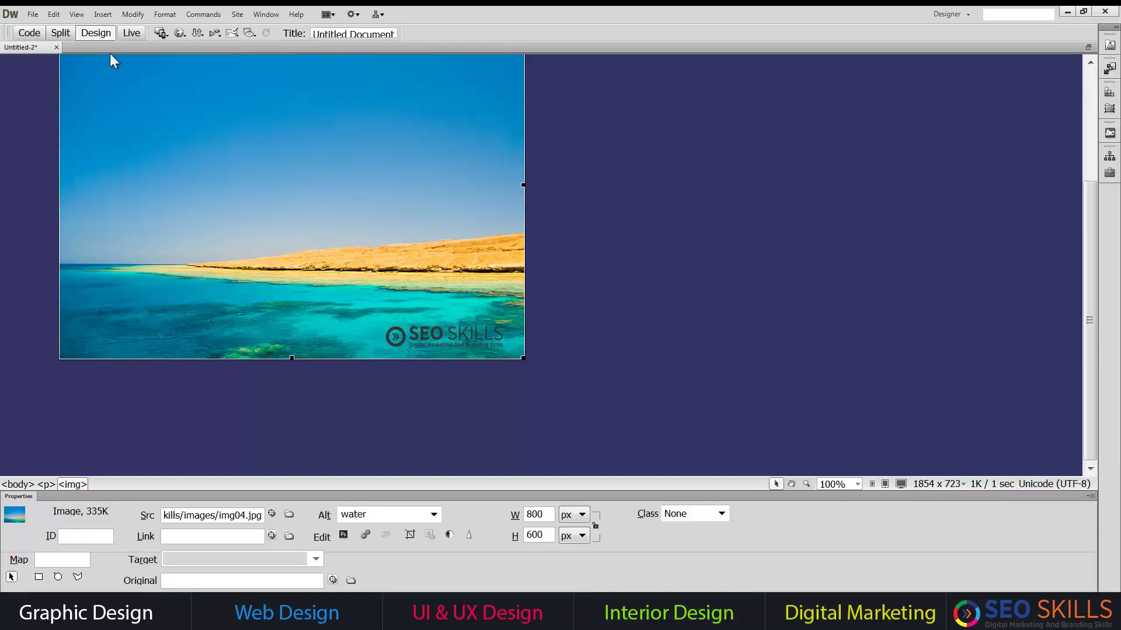
Return to Dreamweaver and review the editor assignment for .png files in the File Types / Editors preferences without changing it
{"action": "left_click", "coordinate": [57, 16]}
{"action": "left_click", "coordinate": [76, 14]}
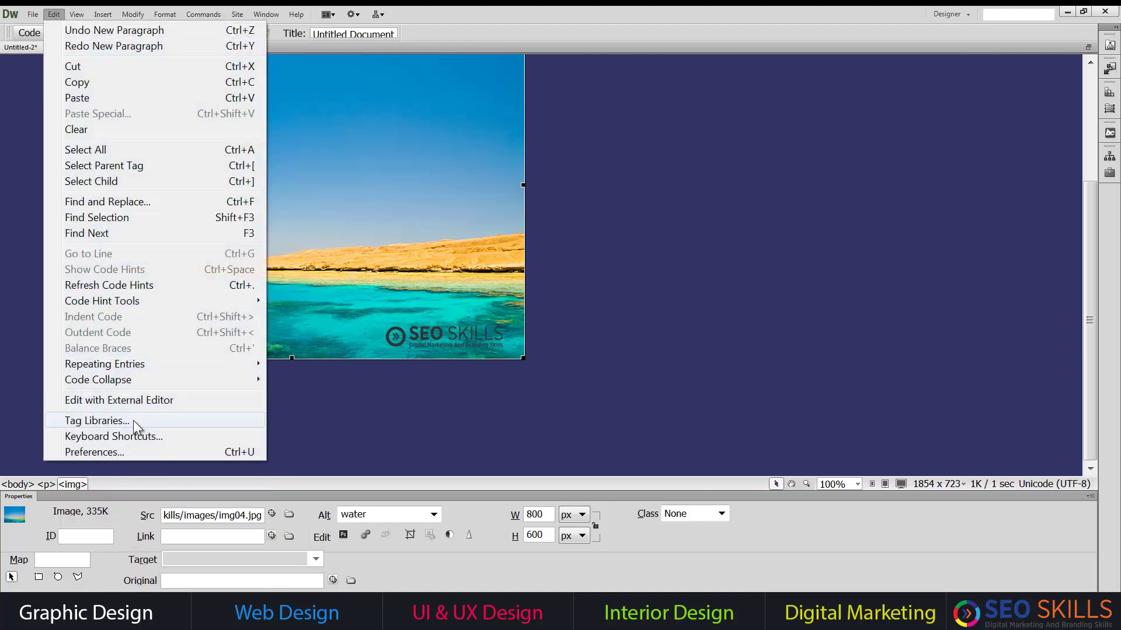
{"action": "left_click", "coordinate": [120, 449]}
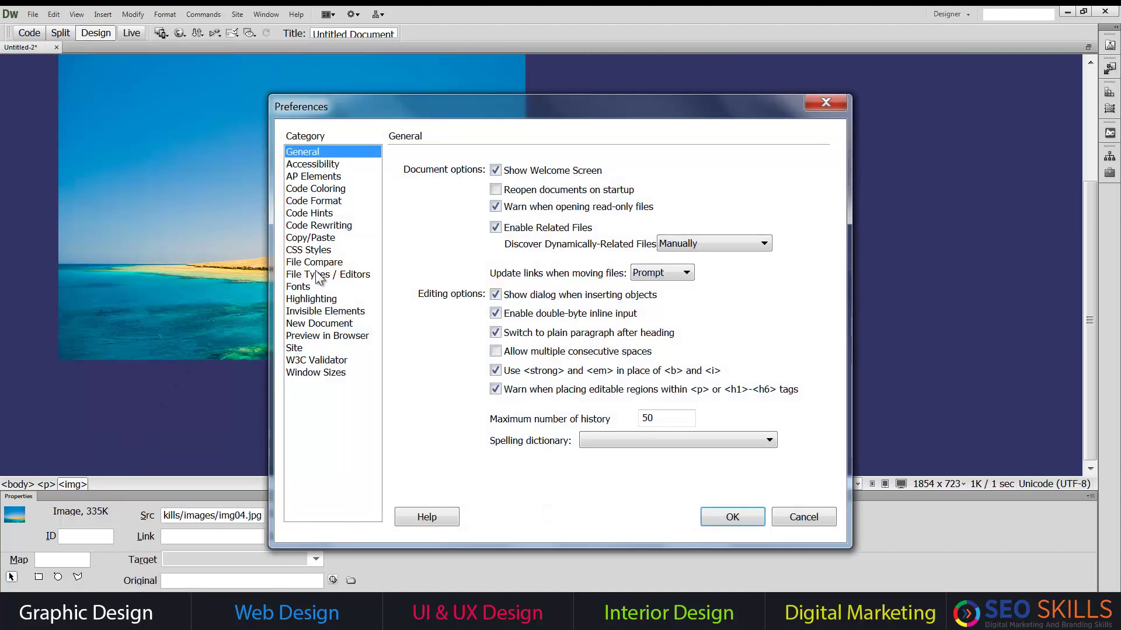
{"action": "left_click", "coordinate": [318, 275]}
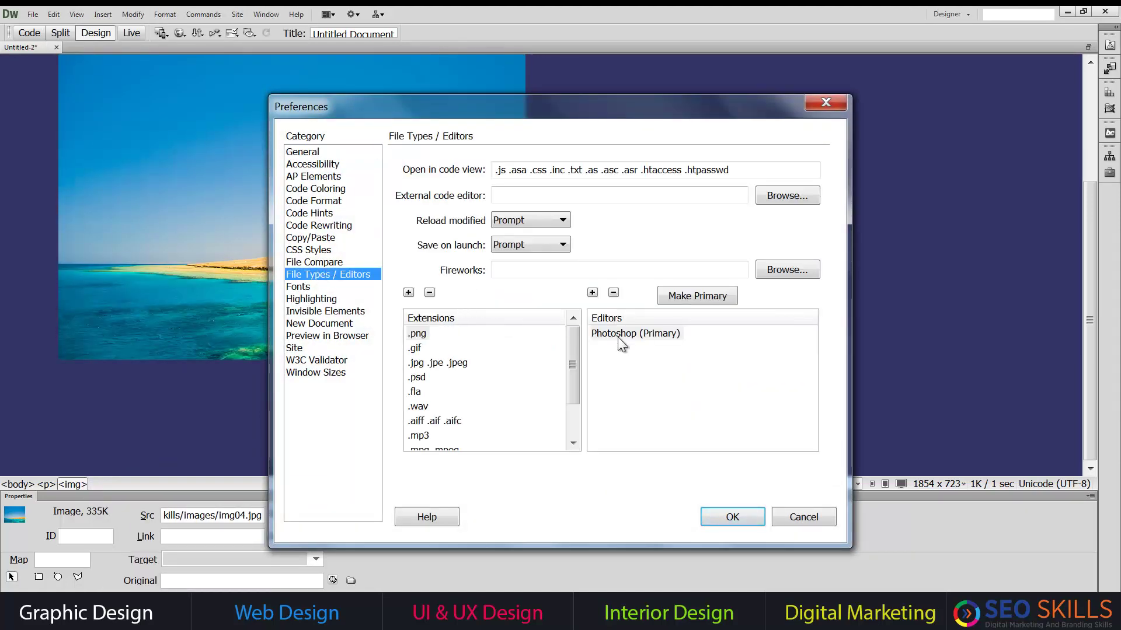
{"action": "double_click", "coordinate": [425, 334]}
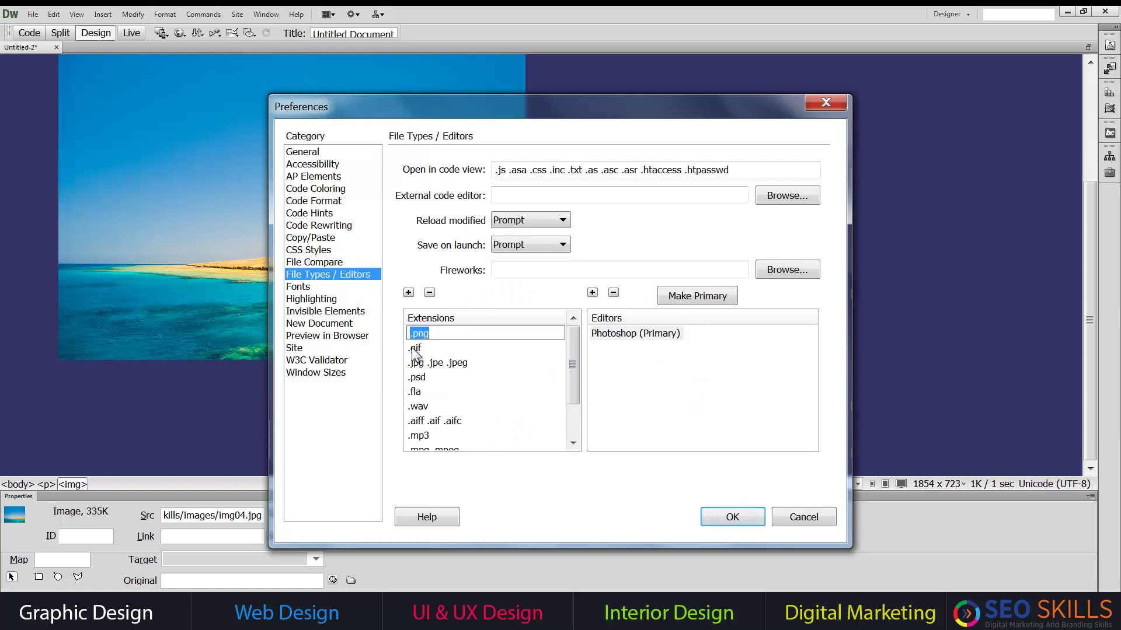
{"action": "left_click", "coordinate": [803, 517]}
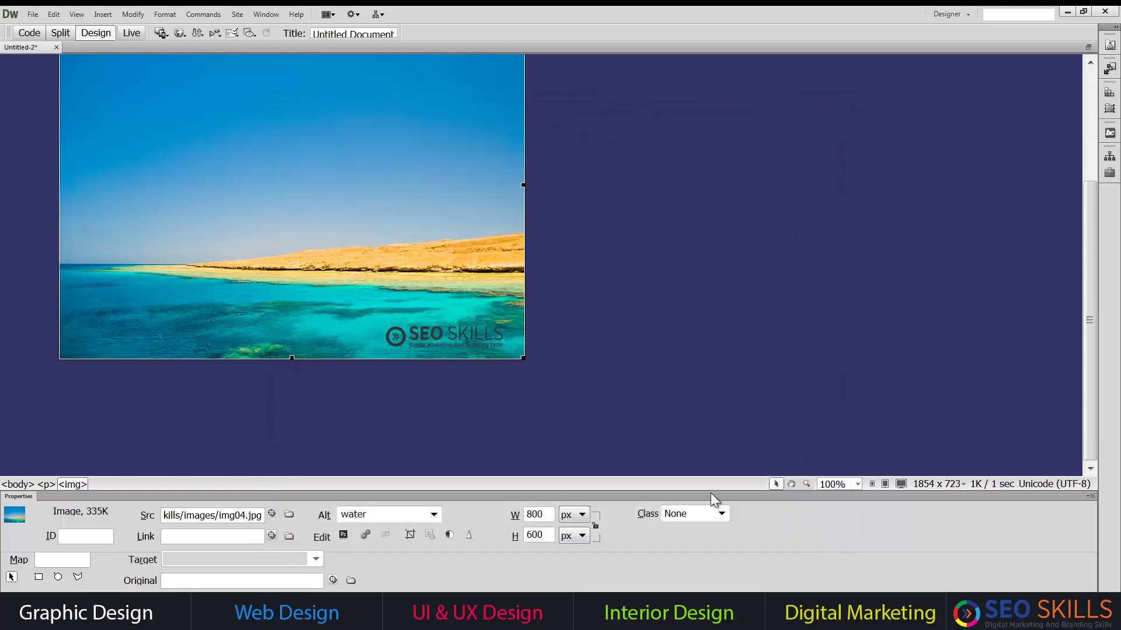
Insert Untitled-1.psd from the images folder below the water image and move the Image Optimization dialog clear of it
{"action": "scroll", "coordinate": [532, 395], "scroll_direction": "up", "scroll_amount": 3}
{"action": "scroll", "coordinate": [532, 395], "scroll_direction": "down", "scroll_amount": 3}
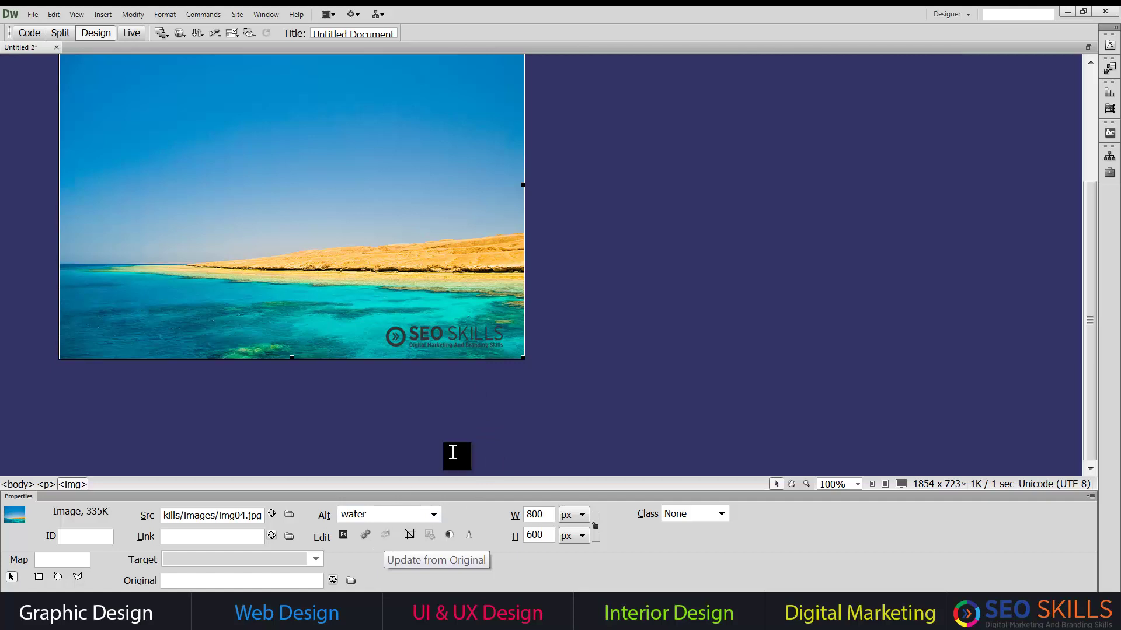
{"action": "left_click", "coordinate": [550, 320]}
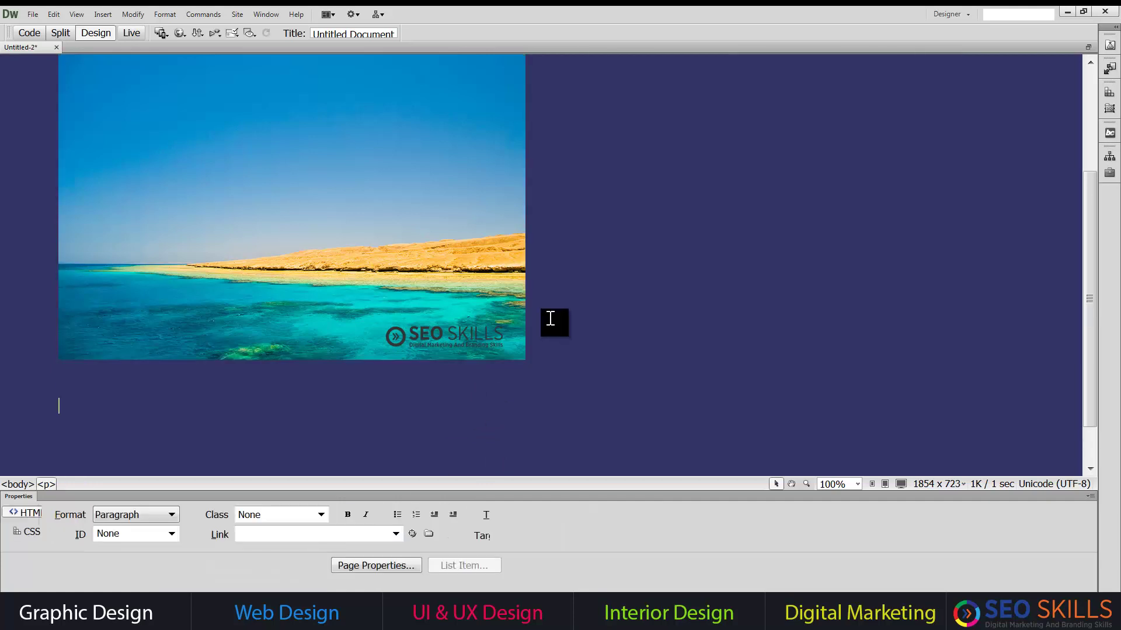
{"action": "left_click", "coordinate": [103, 14]}
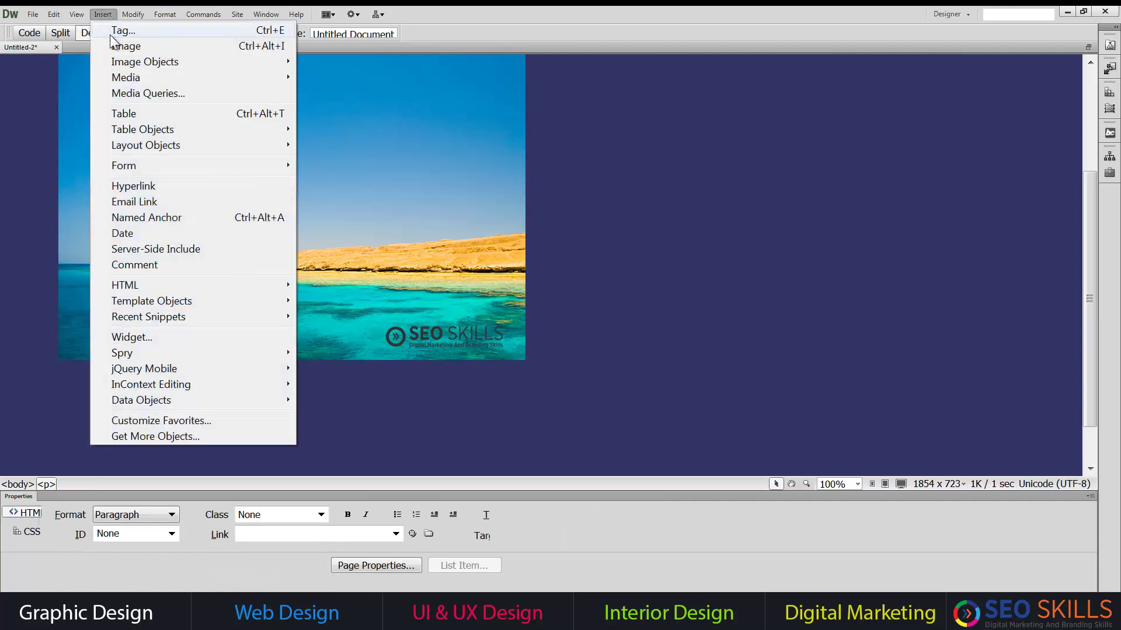
{"action": "left_click", "coordinate": [117, 43]}
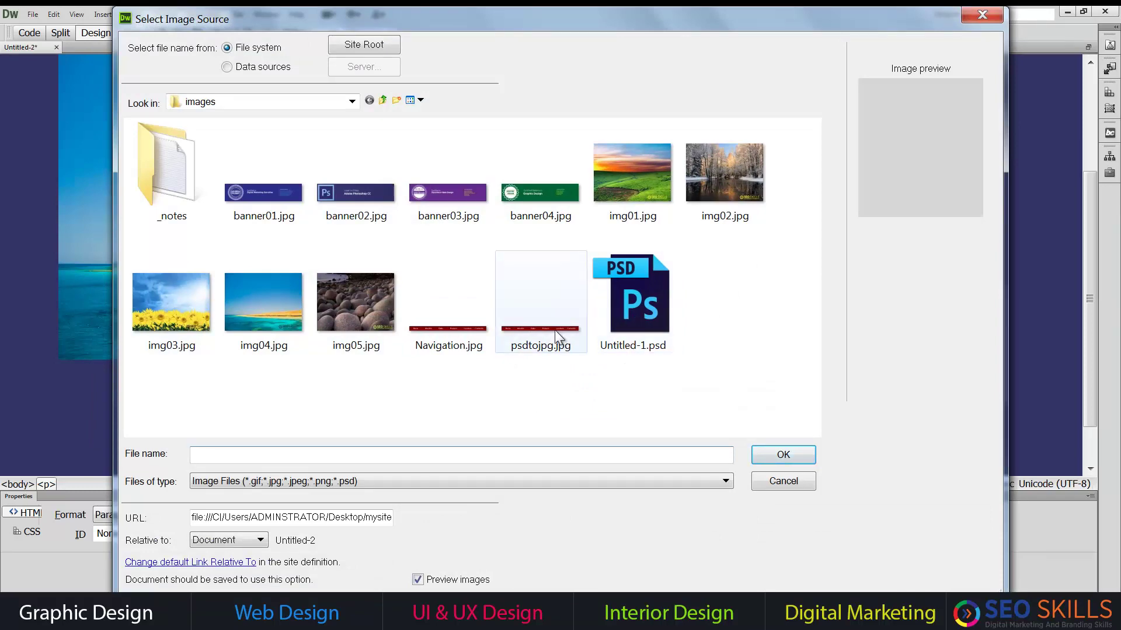
{"action": "left_click", "coordinate": [612, 304]}
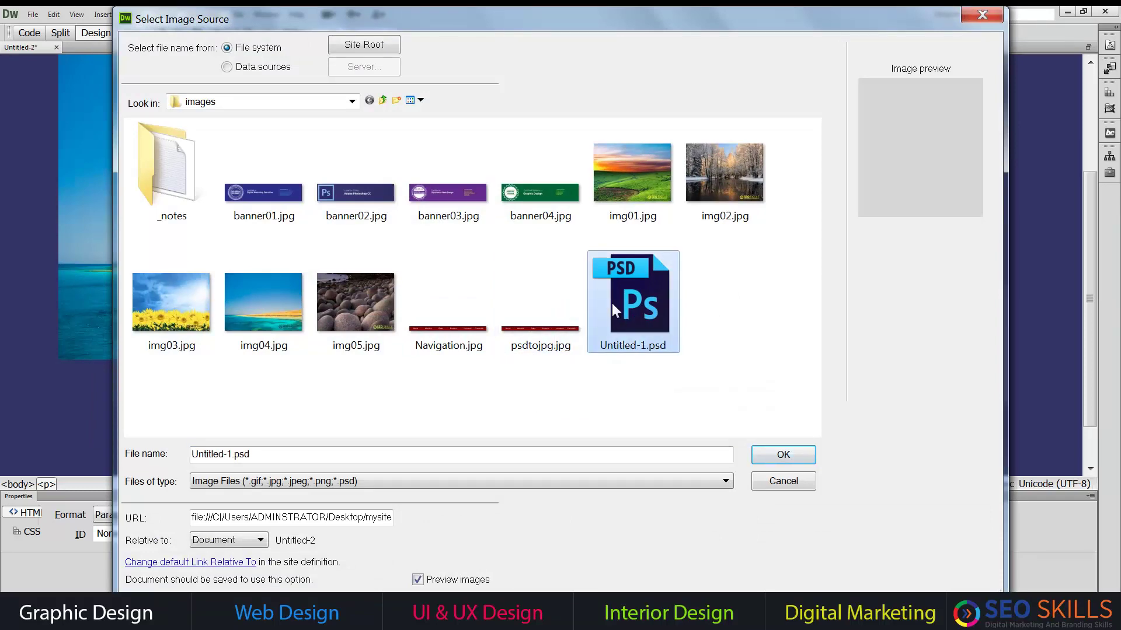
{"action": "double_click", "coordinate": [612, 303]}
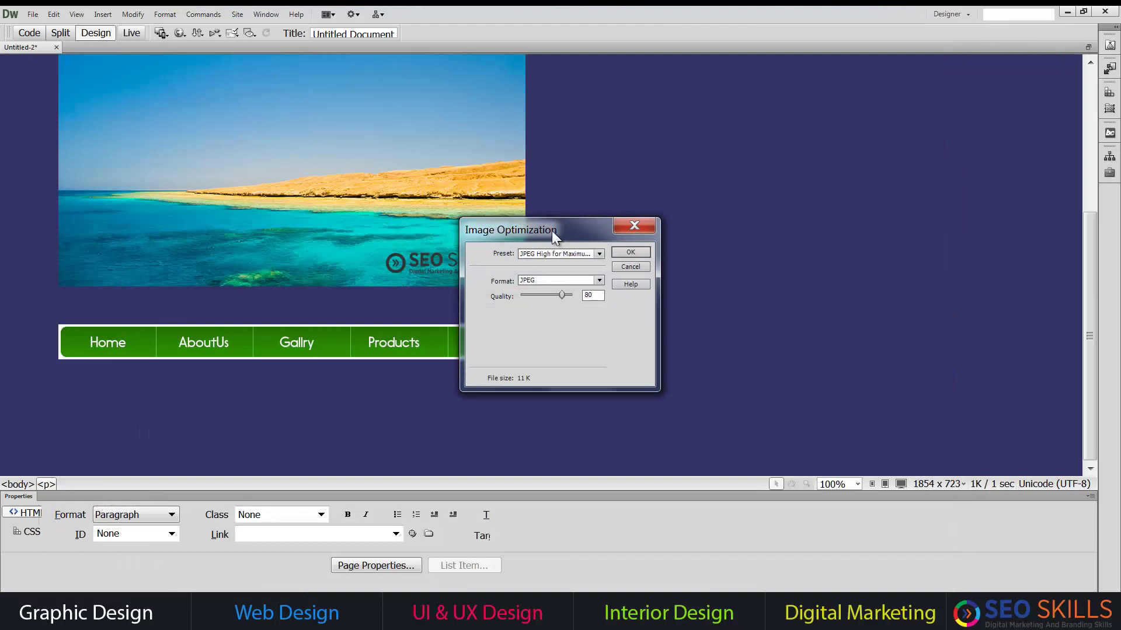
{"action": "left_click_drag", "start_coordinate": [528, 230], "coordinate": [796, 152]}
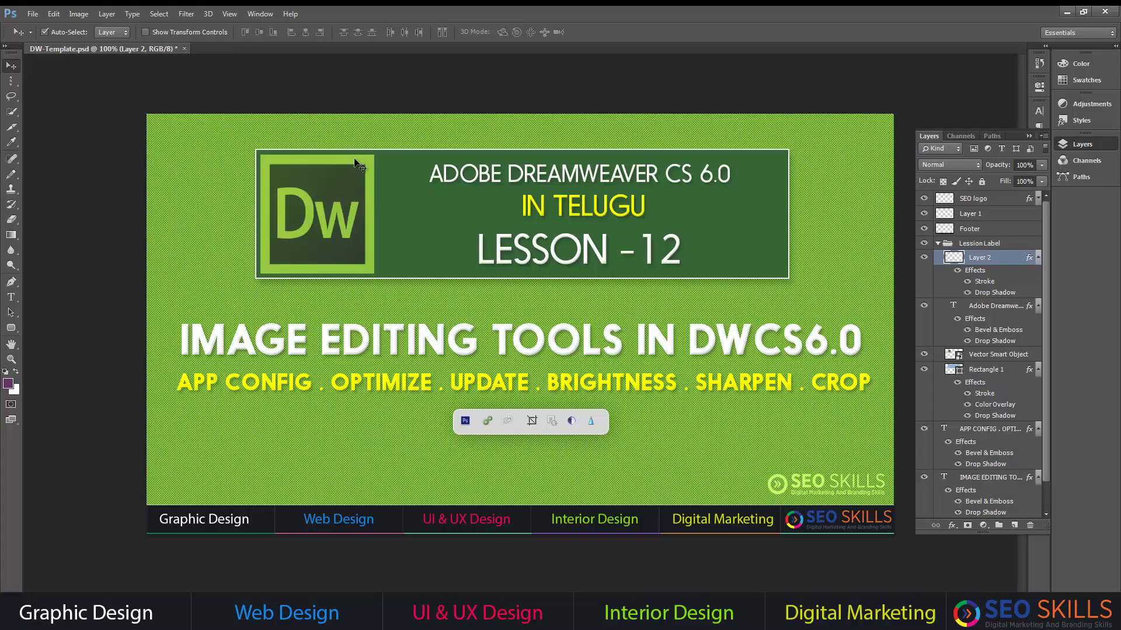
In Photoshop, start saving DW-Template as a JPEG on the Desktop, view the JPEG quality options, and cancel the save
{"action": "left_click", "coordinate": [33, 14]}
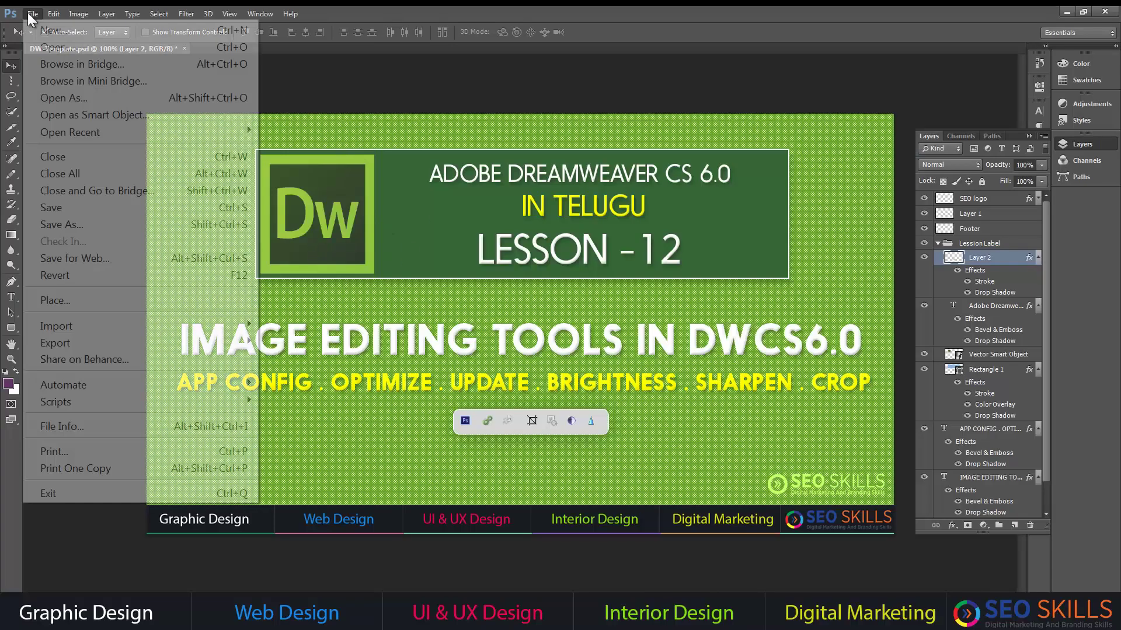
{"action": "left_click", "coordinate": [54, 226]}
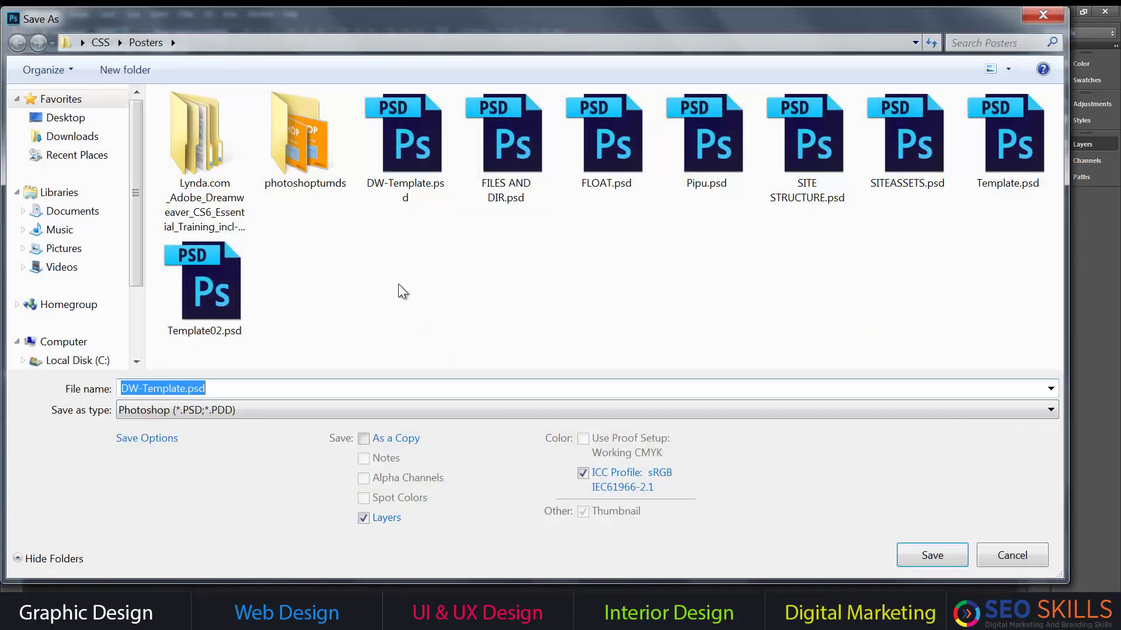
{"action": "left_click", "coordinate": [447, 412]}
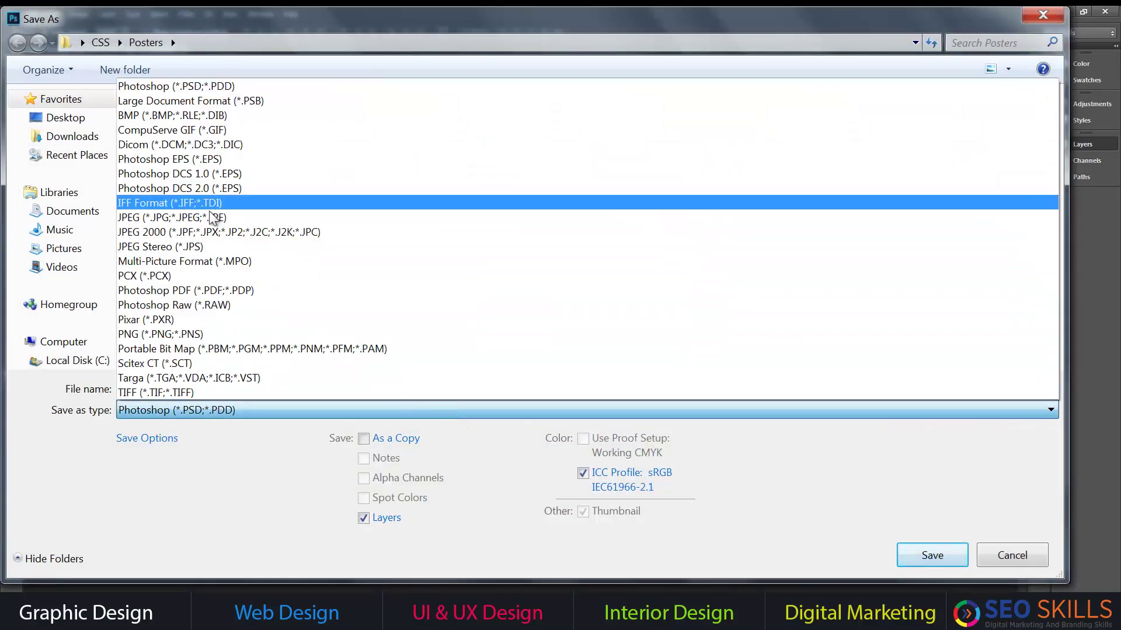
{"action": "left_click", "coordinate": [288, 217]}
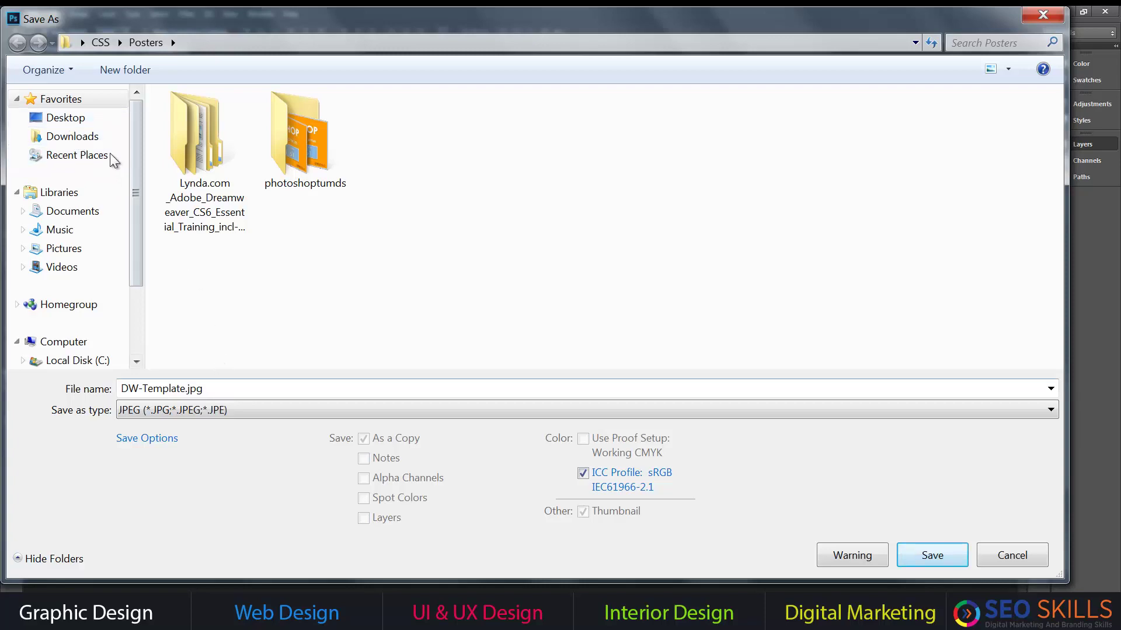
{"action": "left_click", "coordinate": [95, 124]}
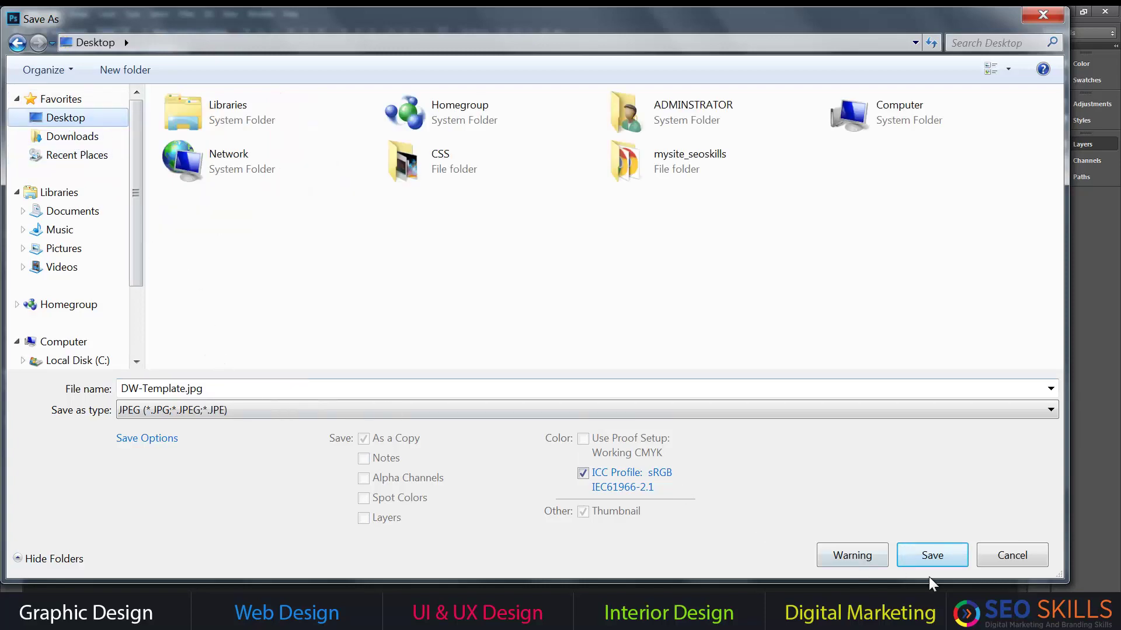
{"action": "left_click", "coordinate": [932, 555]}
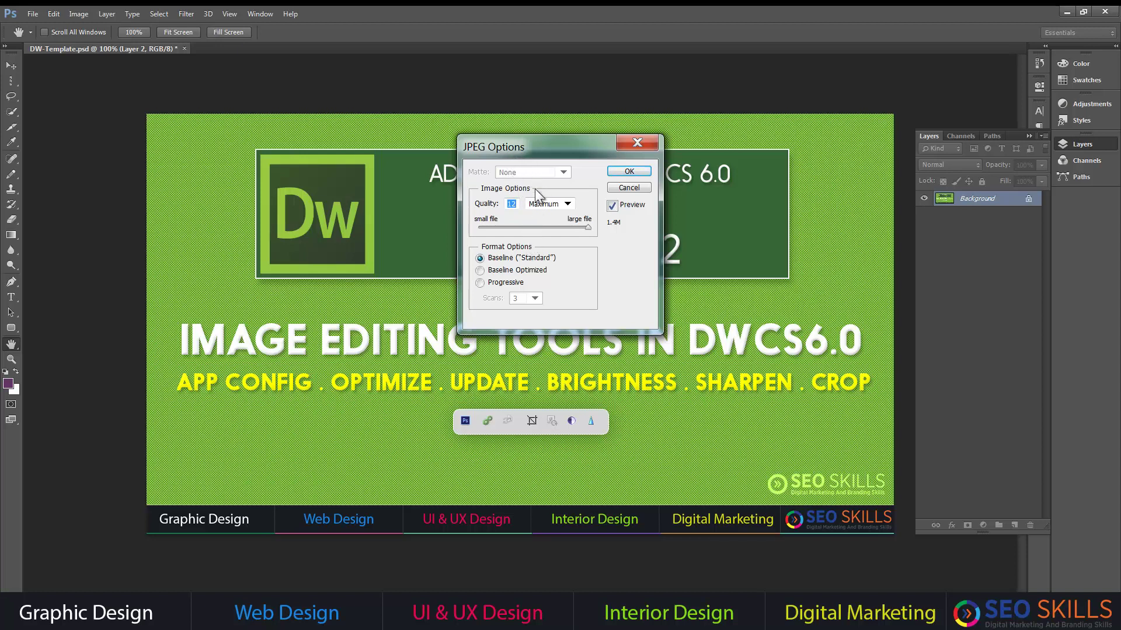
{"action": "left_click", "coordinate": [625, 187]}
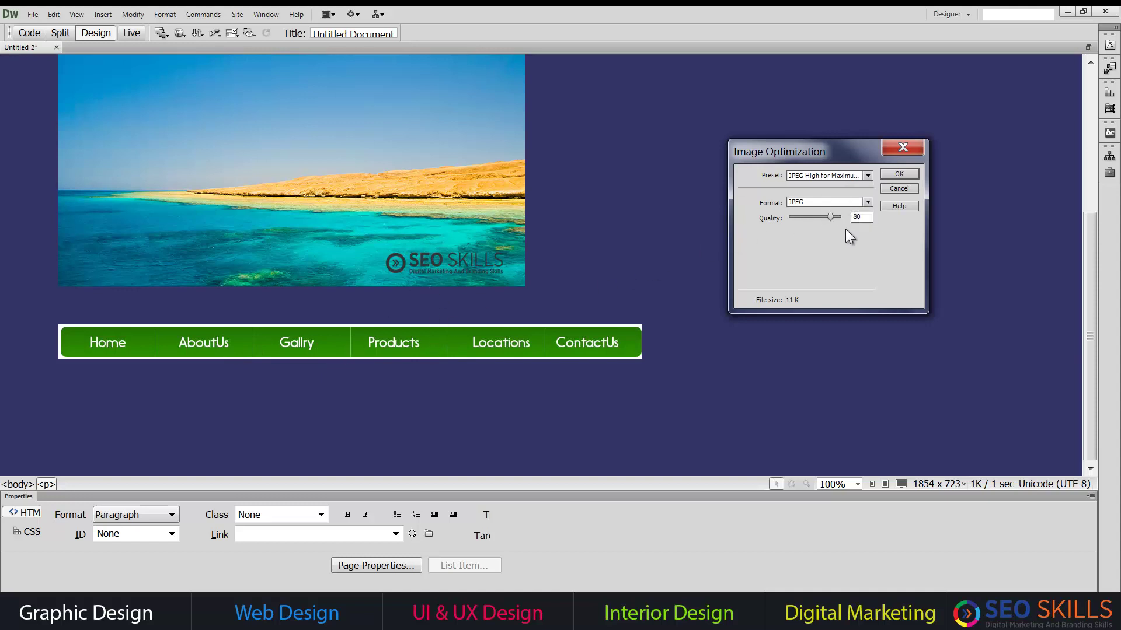
Return to Dreamweaver, preview the navigation bar at JPEG quality 1 and 60, set the quality to 75, and view the optimization presets
{"action": "left_click_drag", "start_coordinate": [830, 216], "coordinate": [782, 218]}
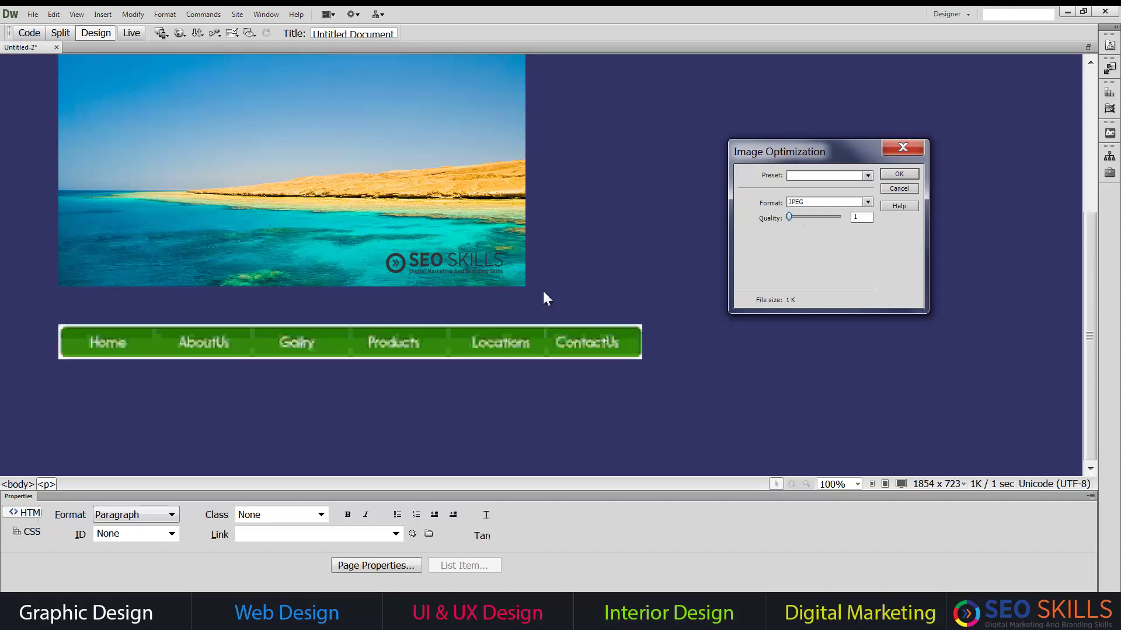
{"action": "left_click_drag", "start_coordinate": [799, 214], "coordinate": [831, 215]}
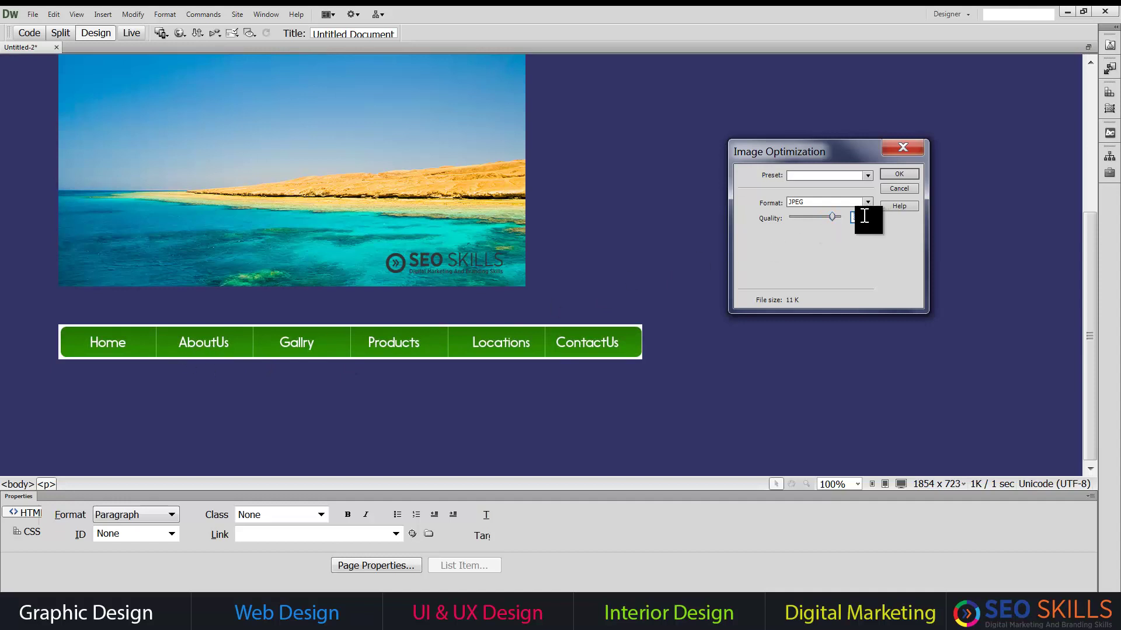
{"action": "type", "text": "60"}
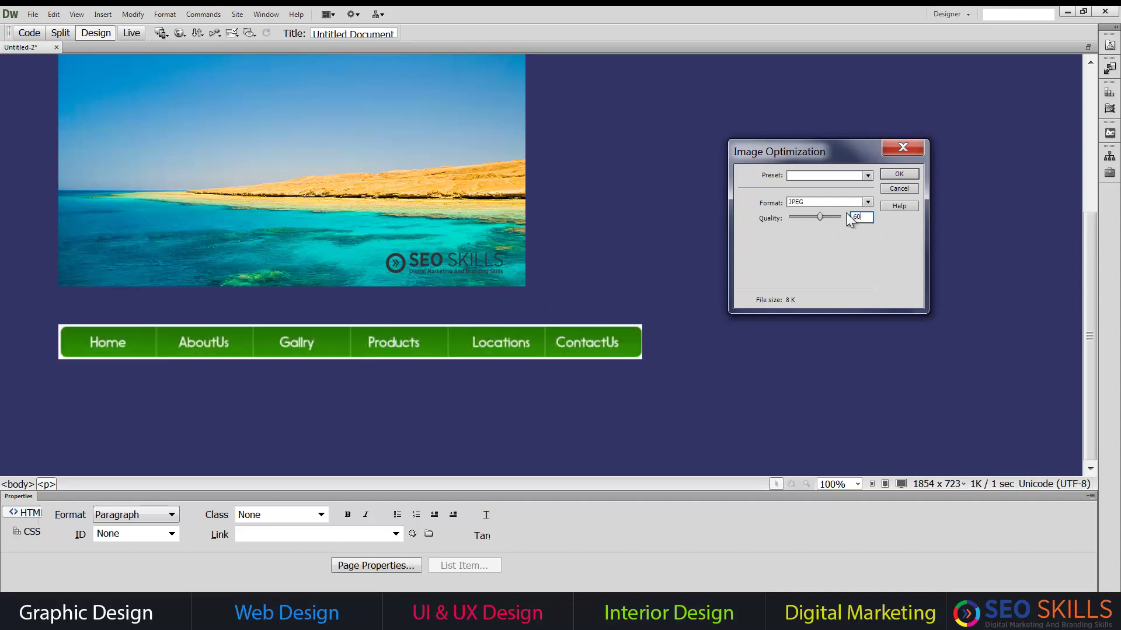
{"action": "double_click", "coordinate": [858, 217]}
{"action": "type", "text": "75"}
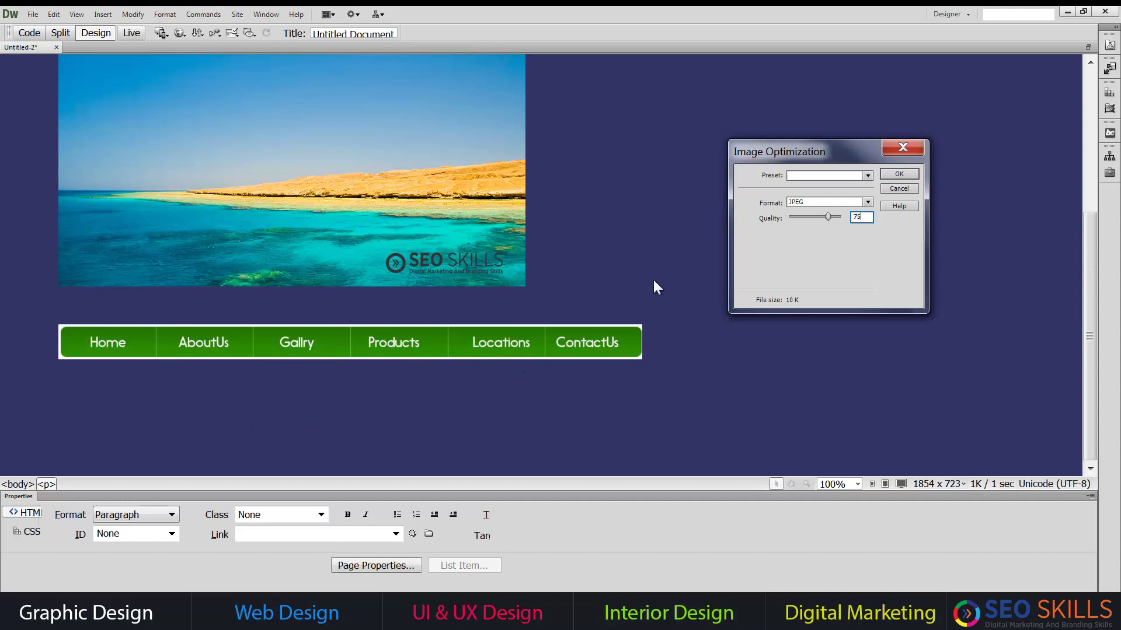
{"action": "left_click", "coordinate": [868, 175]}
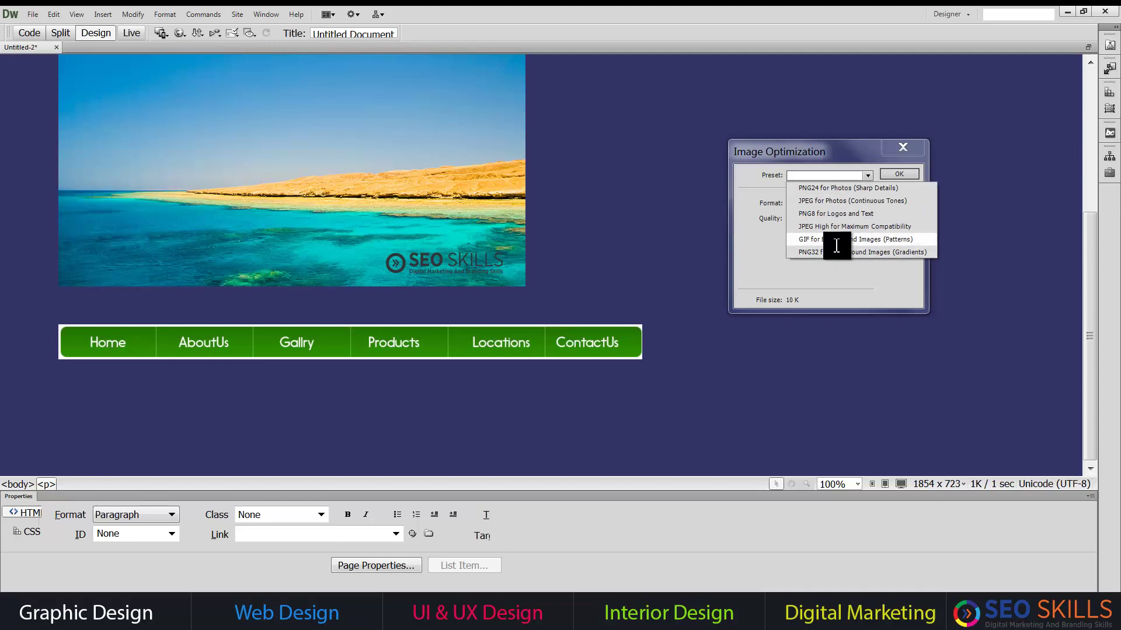
{"action": "left_click", "coordinate": [828, 149]}
Accept the optimization and save the web image as My Navigation 02.jpg in the site's images folder
{"action": "left_click", "coordinate": [898, 173]}
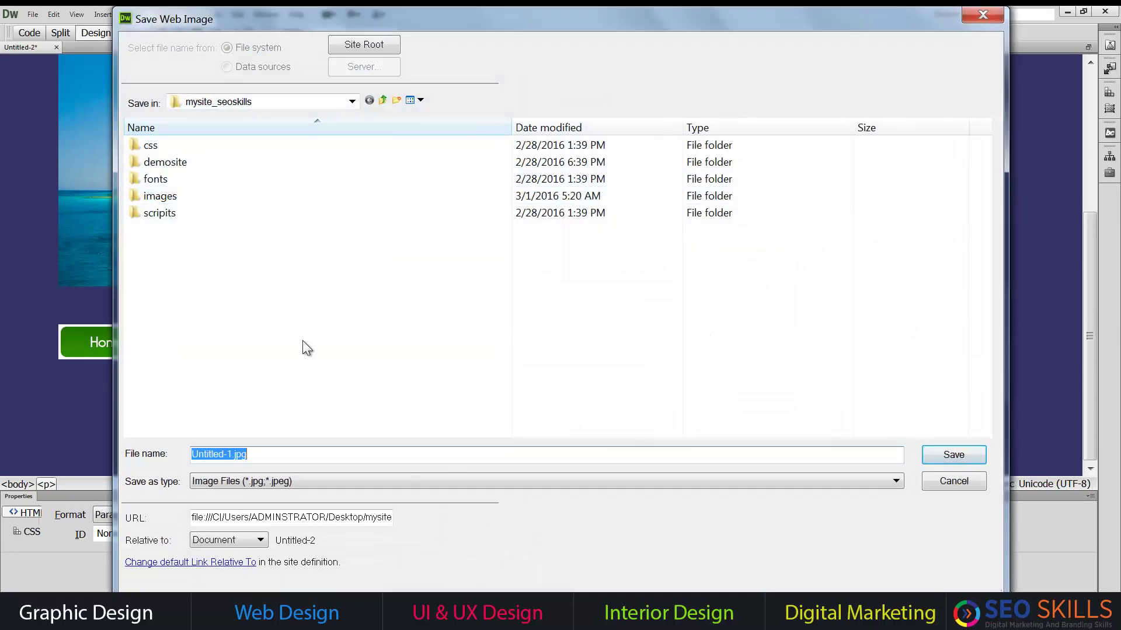
{"action": "double_click", "coordinate": [174, 195]}
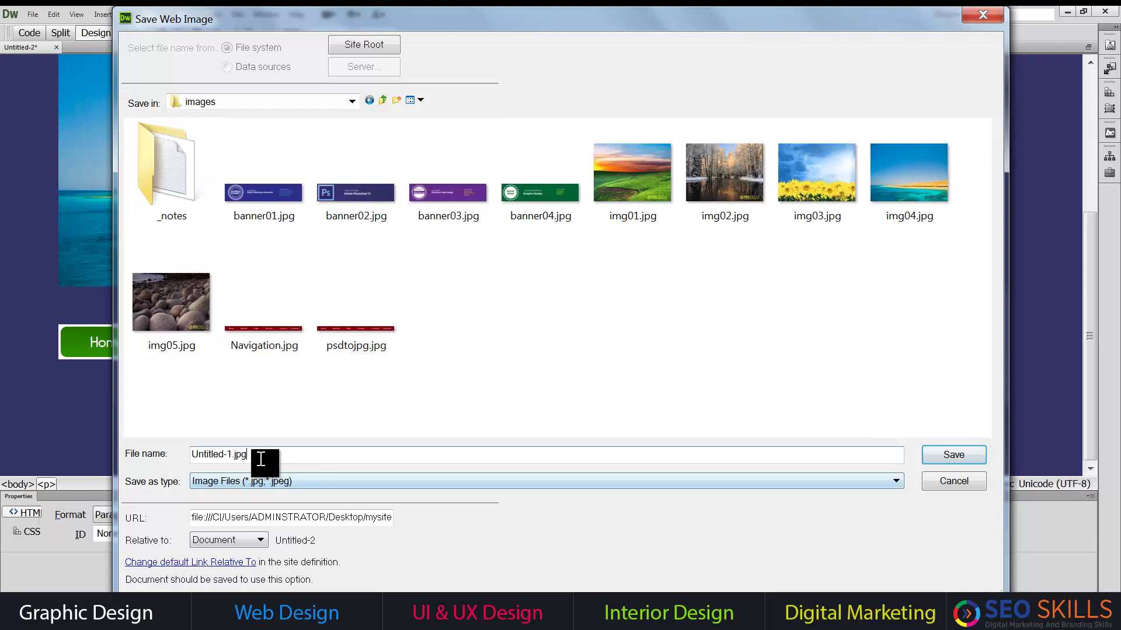
{"action": "left_click_drag", "start_coordinate": [264, 455], "coordinate": [133, 455]}
{"action": "type", "text": "My Navigation.jpg"}
{"action": "key", "text": "Return"}
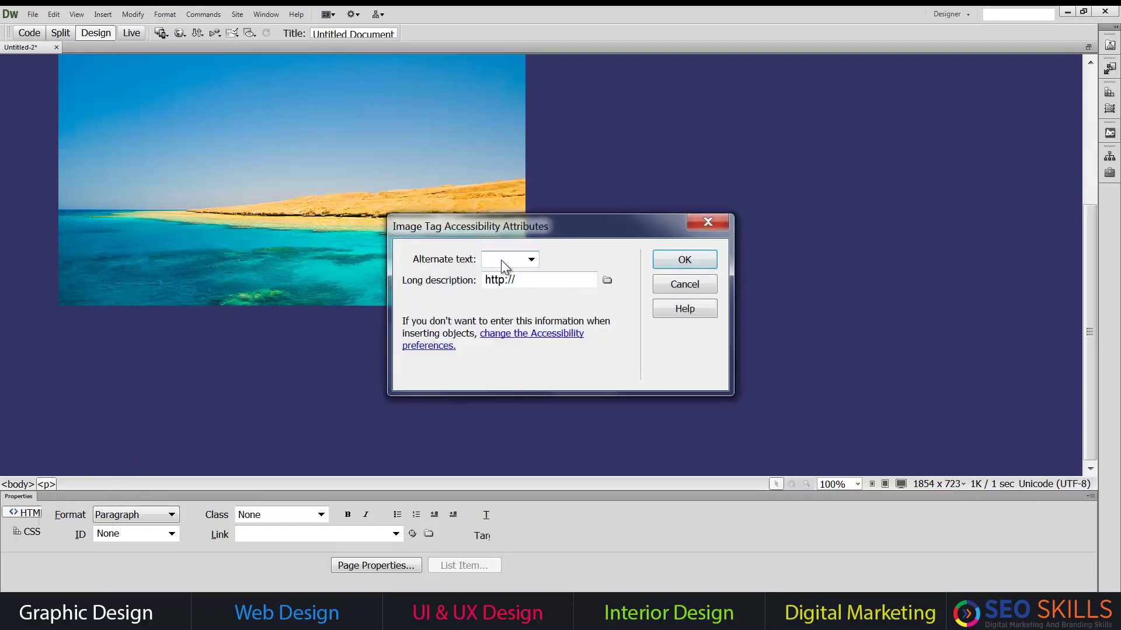
Give the inserted navigation image the alternate text "navigation" and deselect it on the page
{"action": "type", "text": "navigation"}
{"action": "left_click", "coordinate": [691, 261]}
{"action": "left_click", "coordinate": [675, 371]}
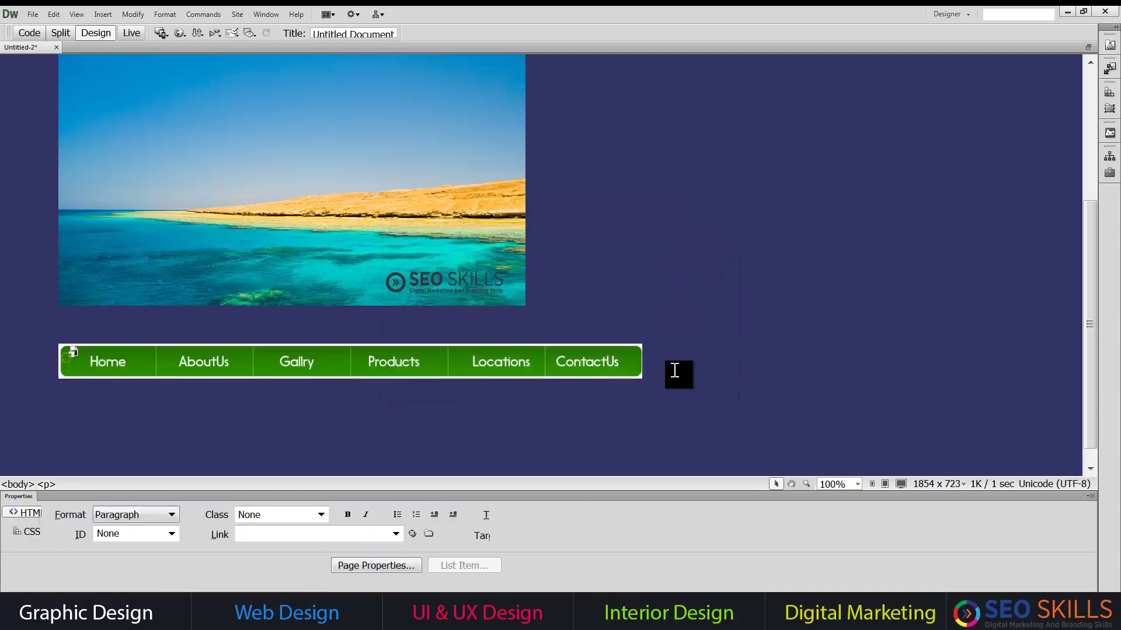
Save the page as "image" in the mysite_seoskills folder
{"action": "key", "text": "ctrl+s"}
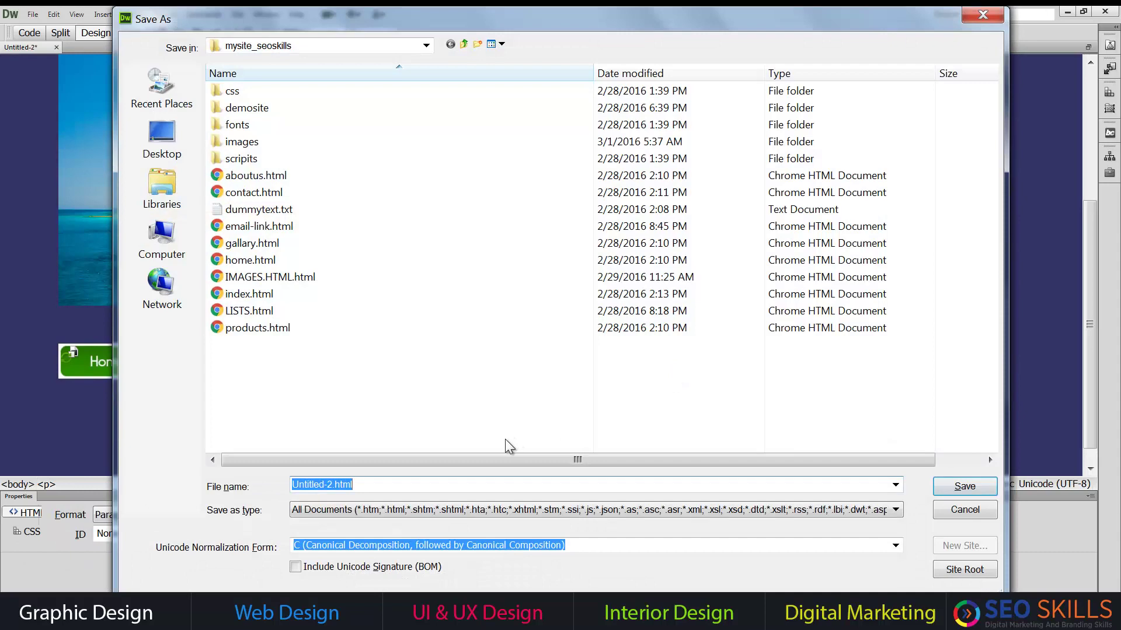
{"action": "type", "text": "na"}
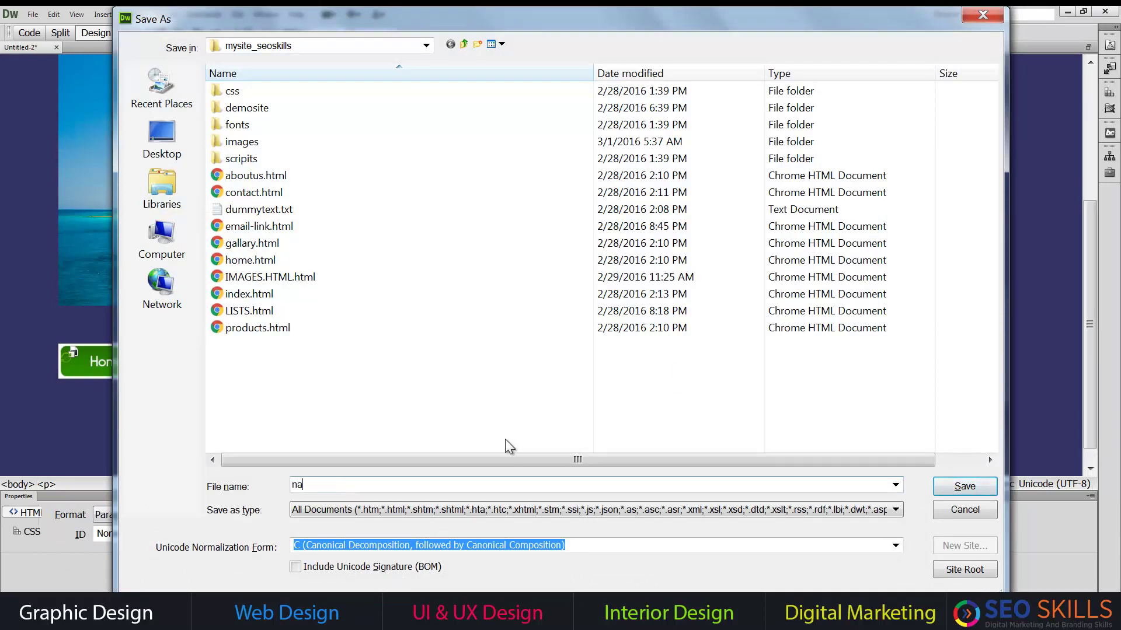
{"action": "type", "text": "image"}
{"action": "key", "text": "Return"}
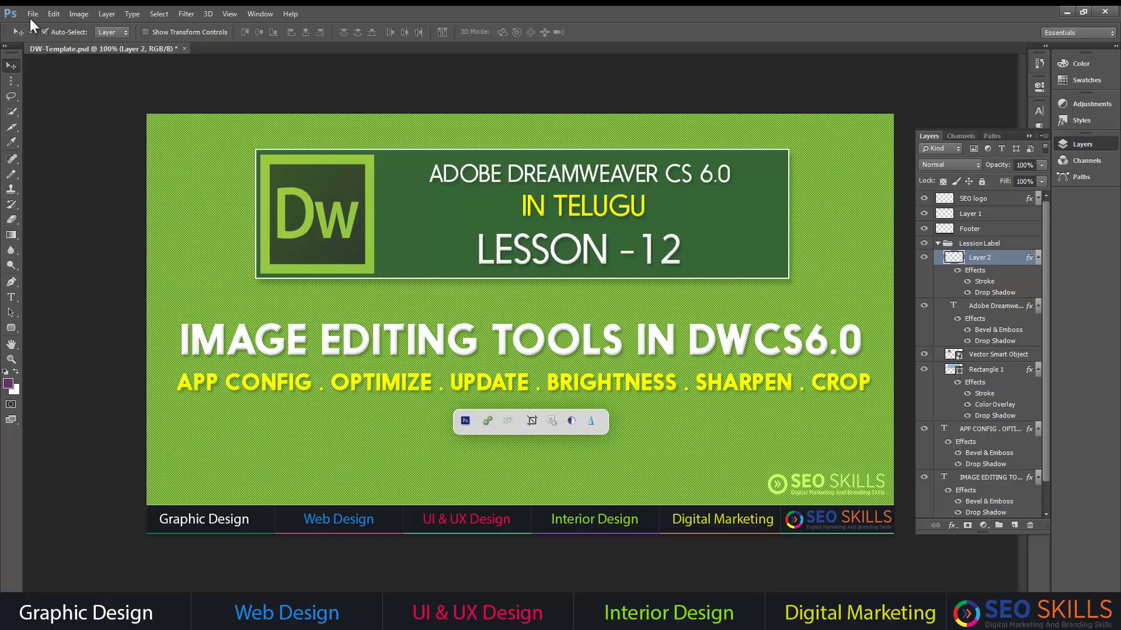
Switch to Photoshop and open Untitled-1.psd from the images folder of mysite_seoskills
{"action": "left_click", "coordinate": [32, 14]}
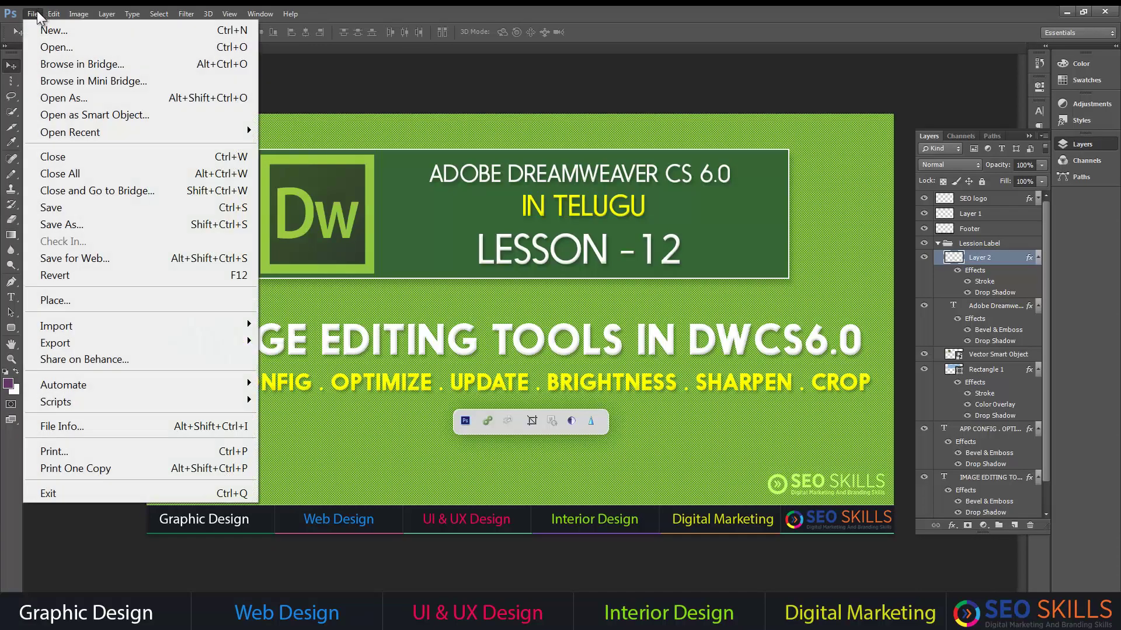
{"action": "left_click", "coordinate": [35, 43]}
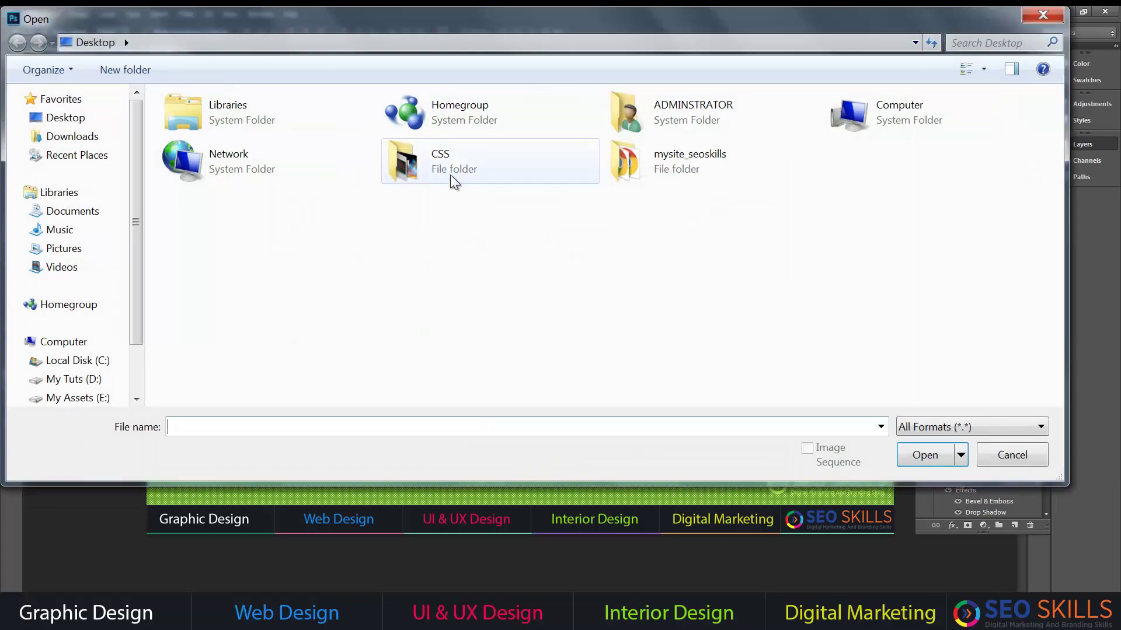
{"action": "double_click", "coordinate": [618, 163]}
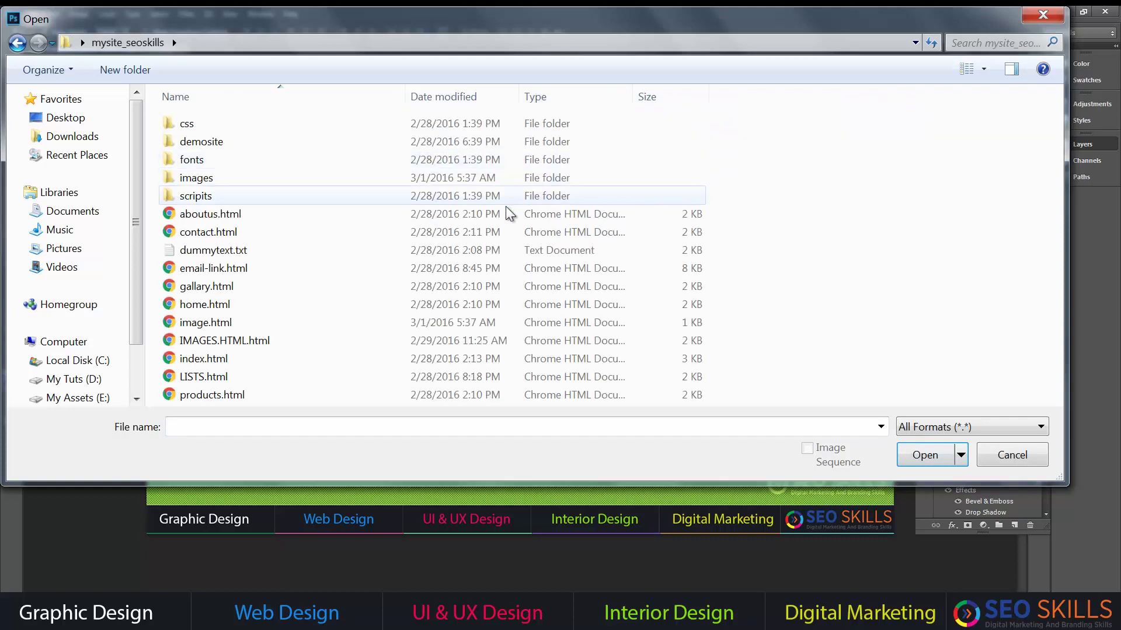
{"action": "double_click", "coordinate": [199, 178]}
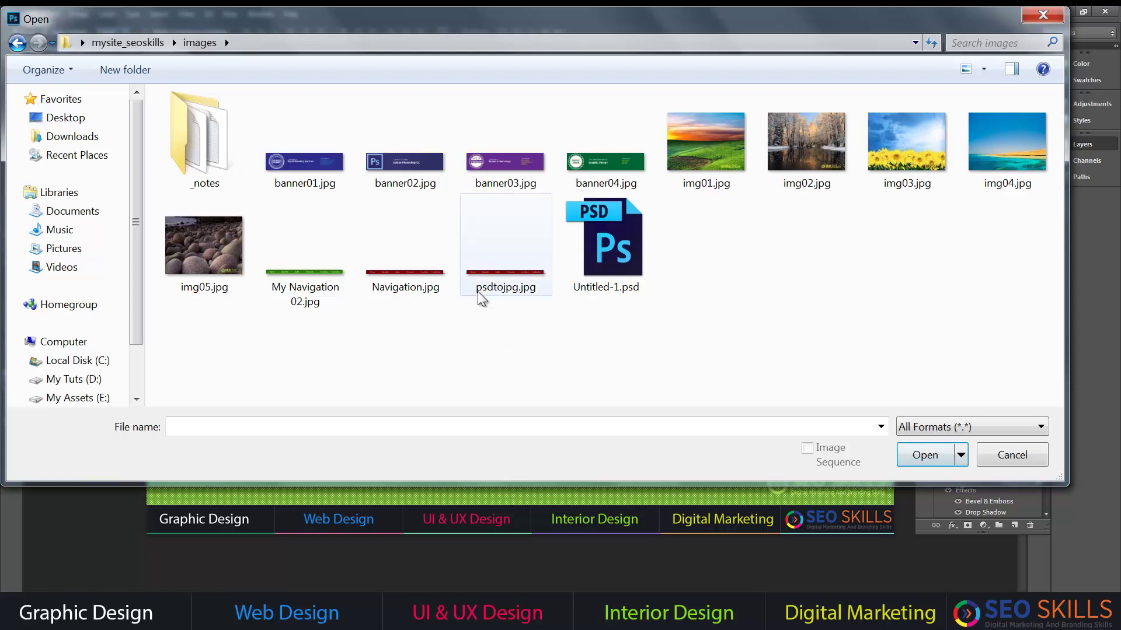
{"action": "double_click", "coordinate": [604, 264]}
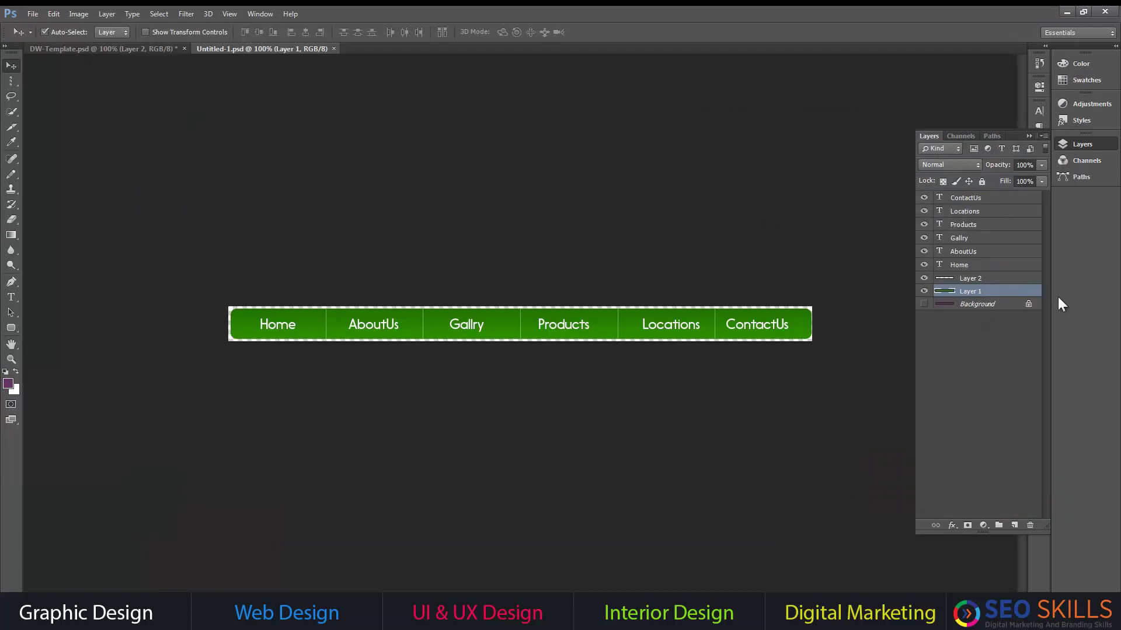
Recolour the navigation bar's Layer 1 with Hue/Saturation at a hue of -180, and save the PSD
{"action": "left_click", "coordinate": [924, 291]}
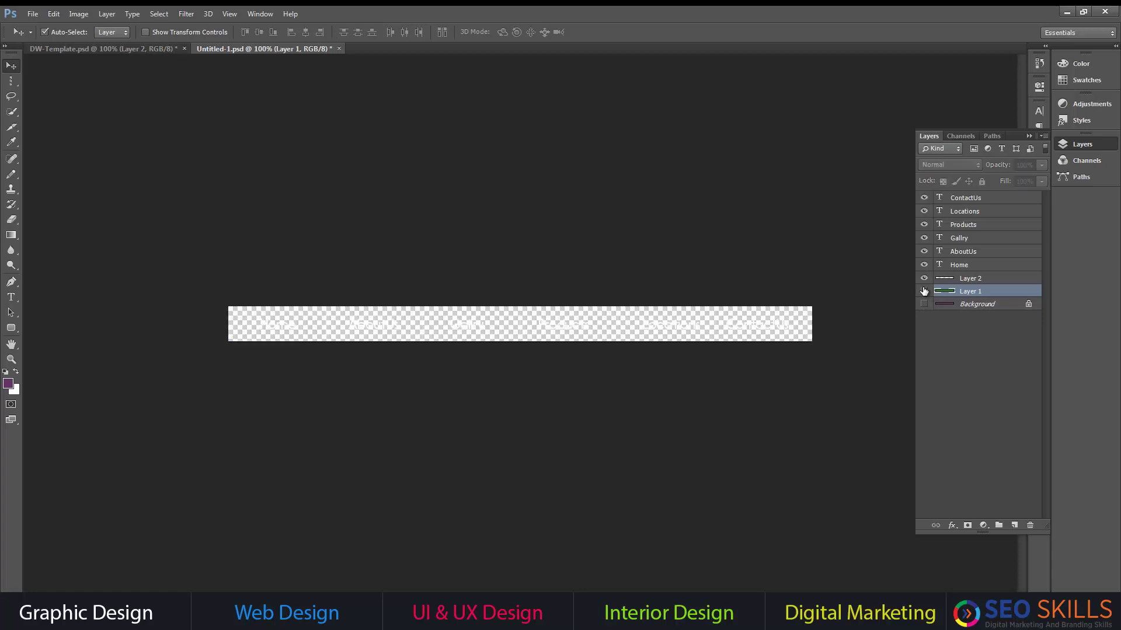
{"action": "left_click", "coordinate": [924, 290]}
{"action": "left_click", "coordinate": [89, 13]}
{"action": "mouse_move", "coordinate": [99, 54]}
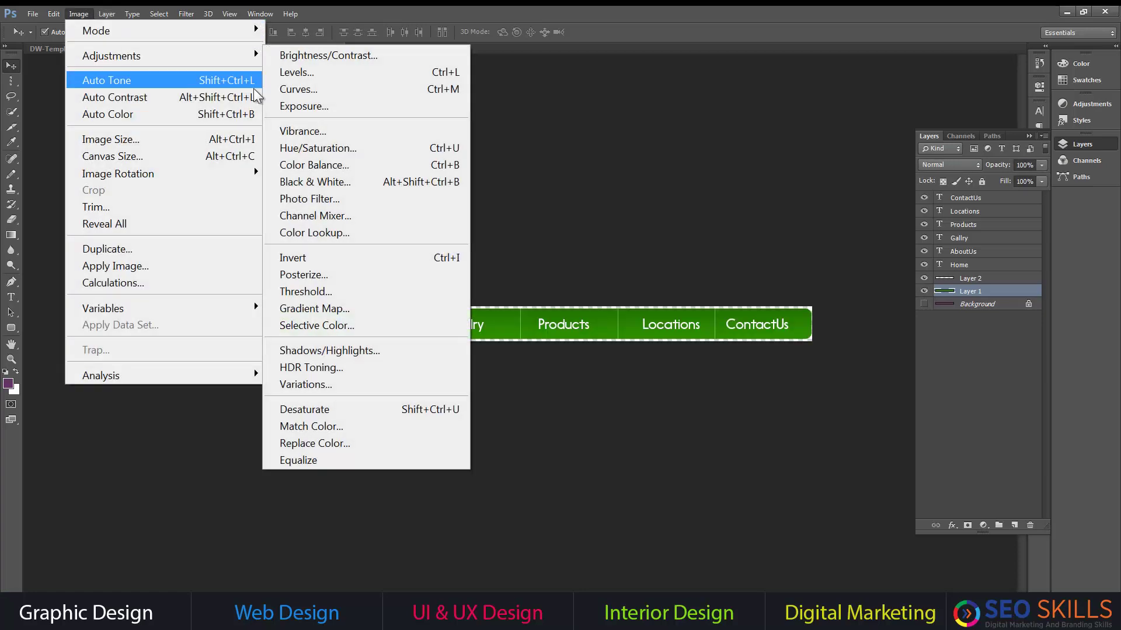
{"action": "left_click", "coordinate": [307, 148]}
{"action": "left_click_drag", "start_coordinate": [773, 120], "coordinate": [852, 123]}
{"action": "left_click_drag", "start_coordinate": [780, 120], "coordinate": [717, 118]}
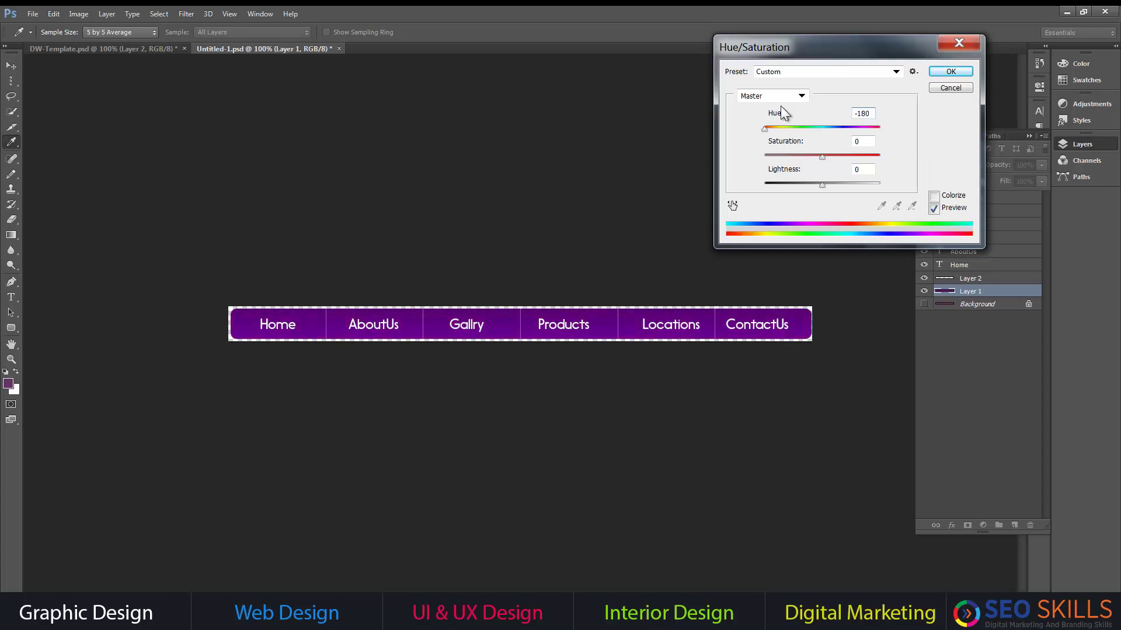
{"action": "left_click", "coordinate": [950, 71]}
{"action": "key", "text": "v"}
{"action": "left_click", "coordinate": [32, 13]}
{"action": "left_click", "coordinate": [58, 210]}
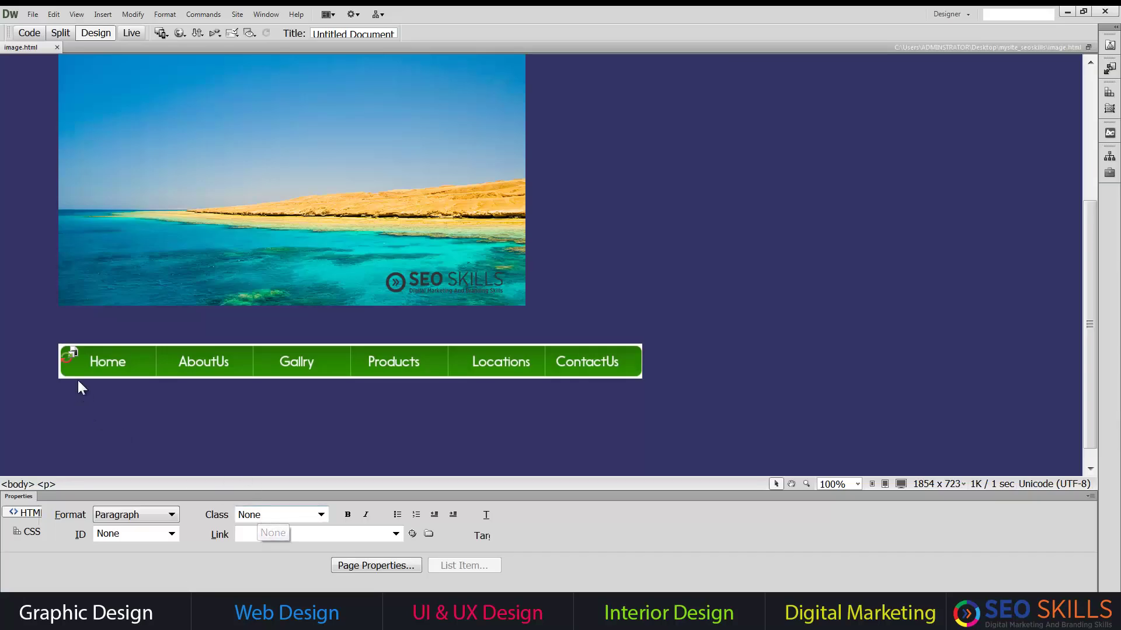
Return to Dreamweaver, try lower JPEG quality settings such as 59 on the water image, and cancel the optimization
{"action": "mouse_move", "coordinate": [69, 365]}
{"action": "left_click", "coordinate": [367, 357]}
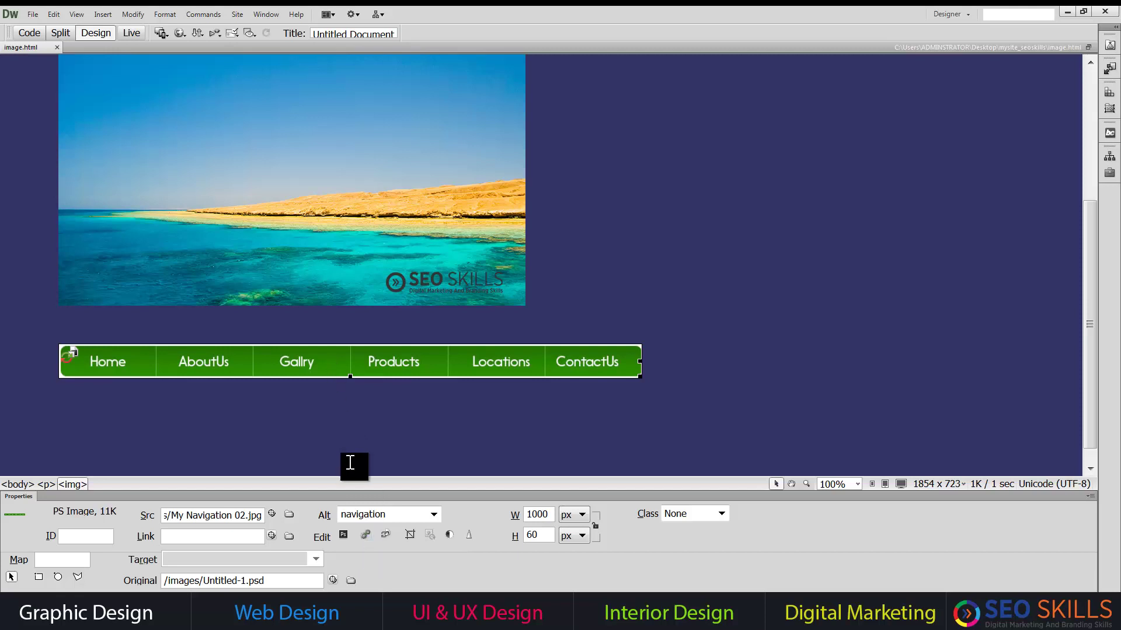
{"action": "left_click", "coordinate": [310, 248]}
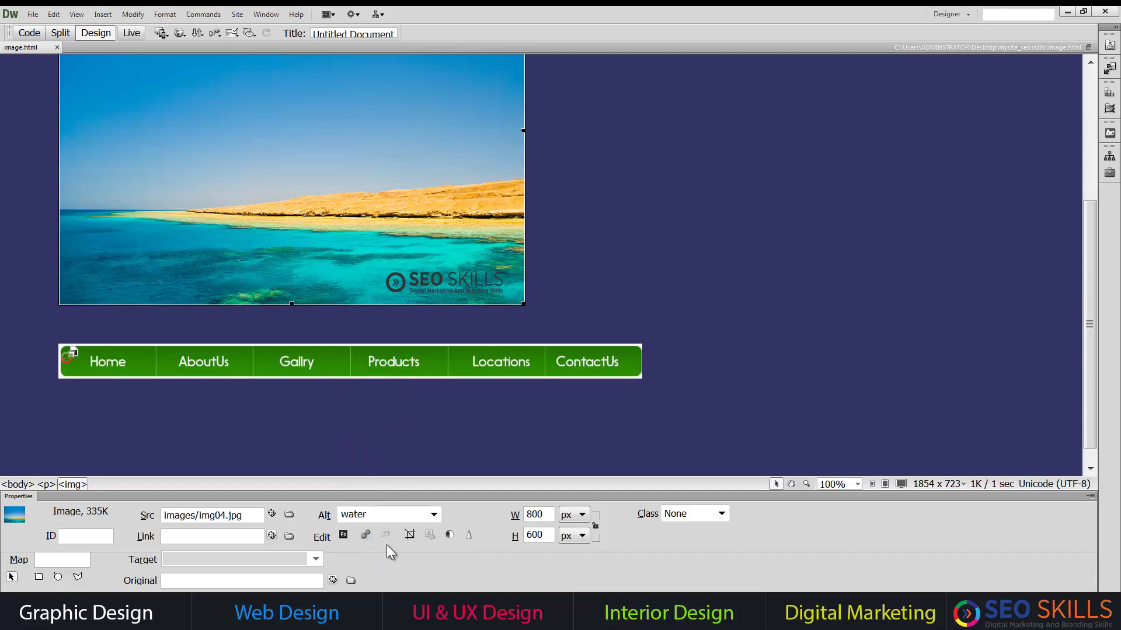
{"action": "mouse_move", "coordinate": [838, 214]}
{"action": "left_mouse_down"}
{"action": "mouse_move", "coordinate": [793, 217]}
{"action": "mouse_move", "coordinate": [819, 219]}
{"action": "left_mouse_up"}
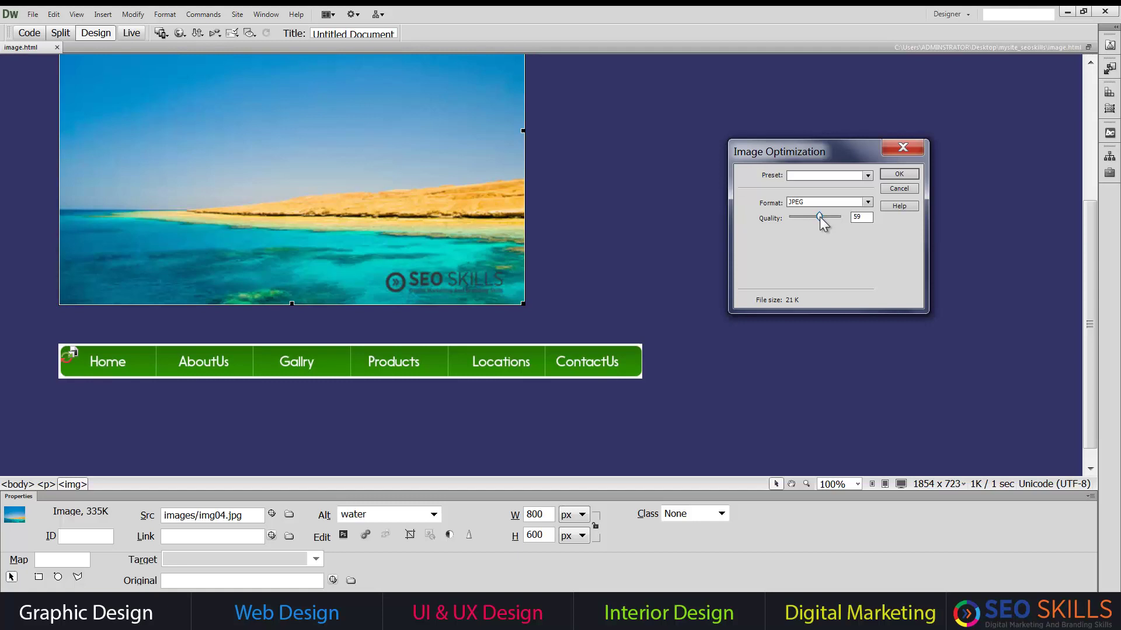
{"action": "left_click_drag", "start_coordinate": [819, 219], "coordinate": [830, 220]}
{"action": "left_click", "coordinate": [899, 188]}
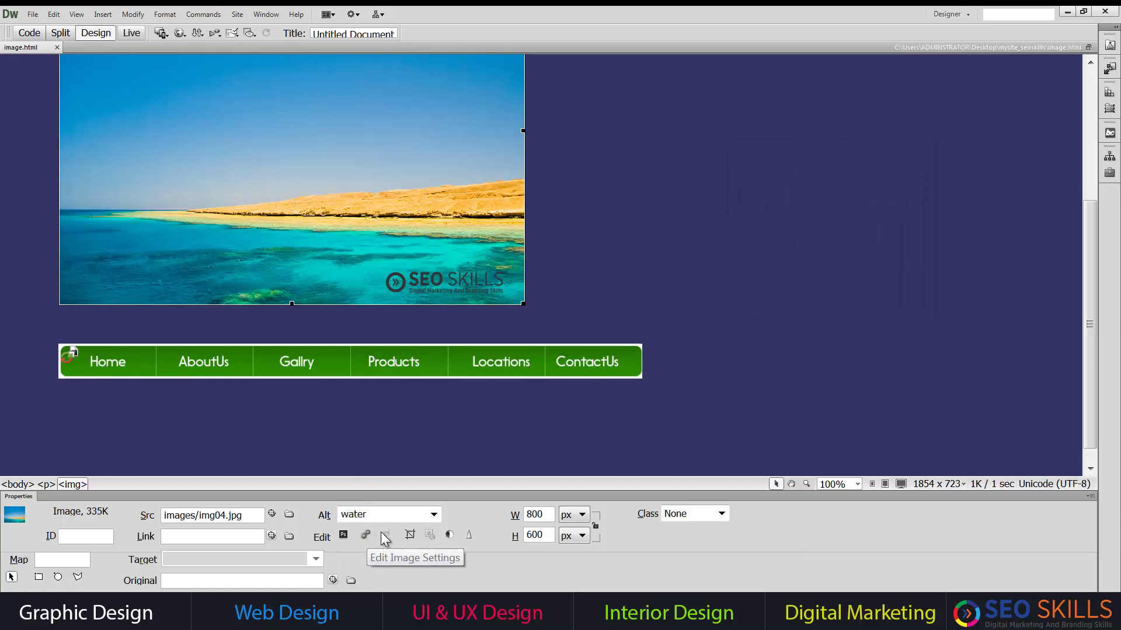
Update the navigation image on the page from its original Untitled-1.psd and check its sync status
{"action": "left_click", "coordinate": [426, 362]}
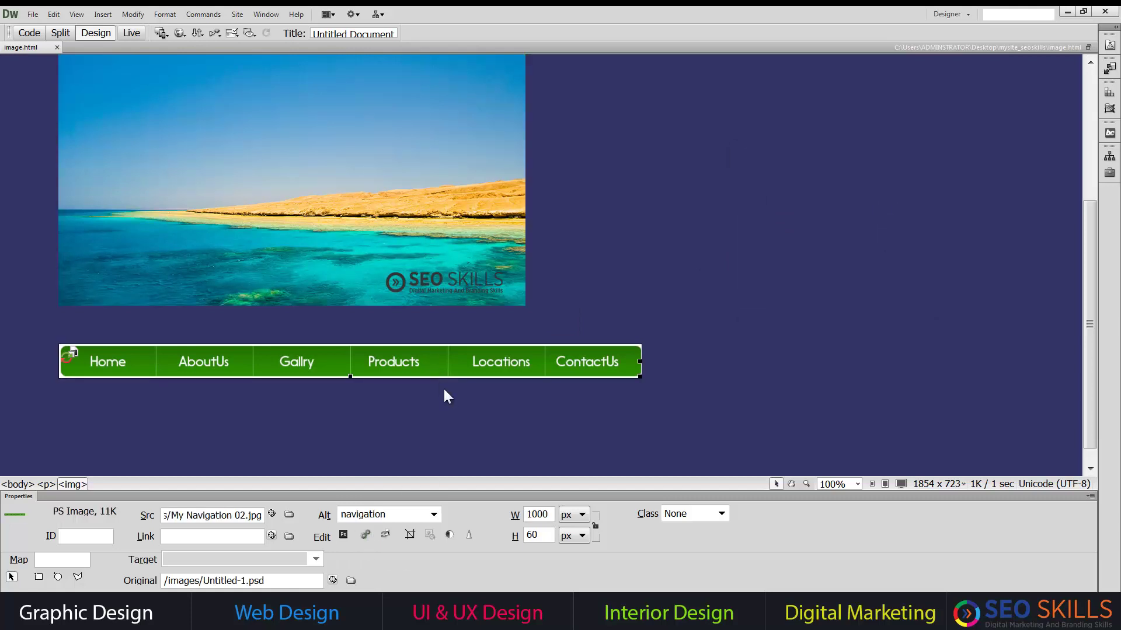
{"action": "left_click", "coordinate": [386, 536]}
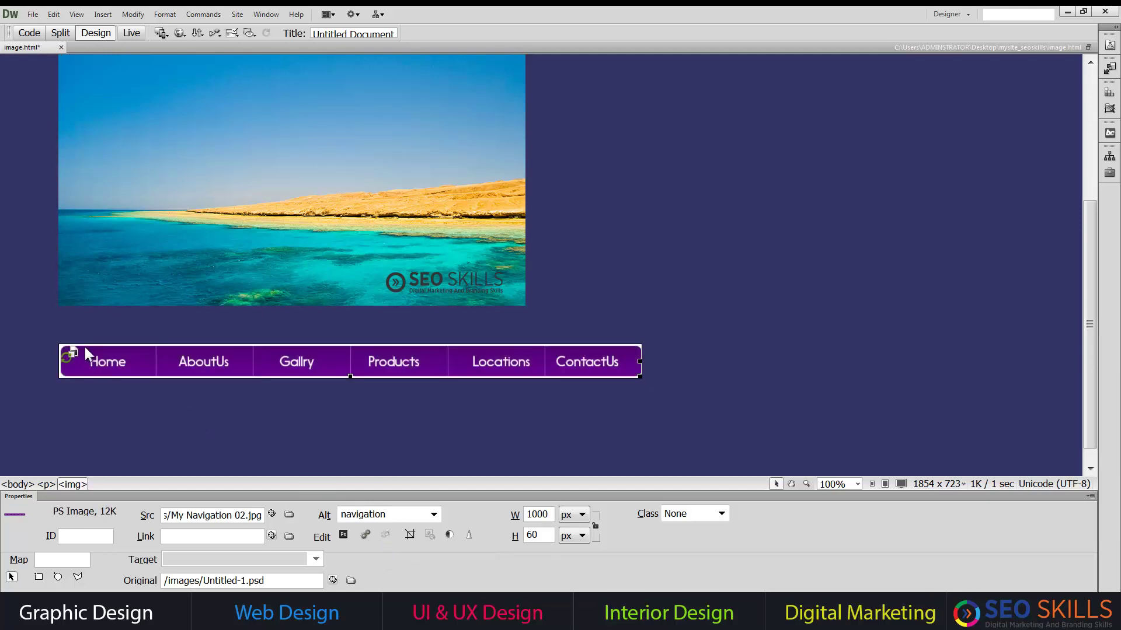
{"action": "mouse_move", "coordinate": [69, 358]}
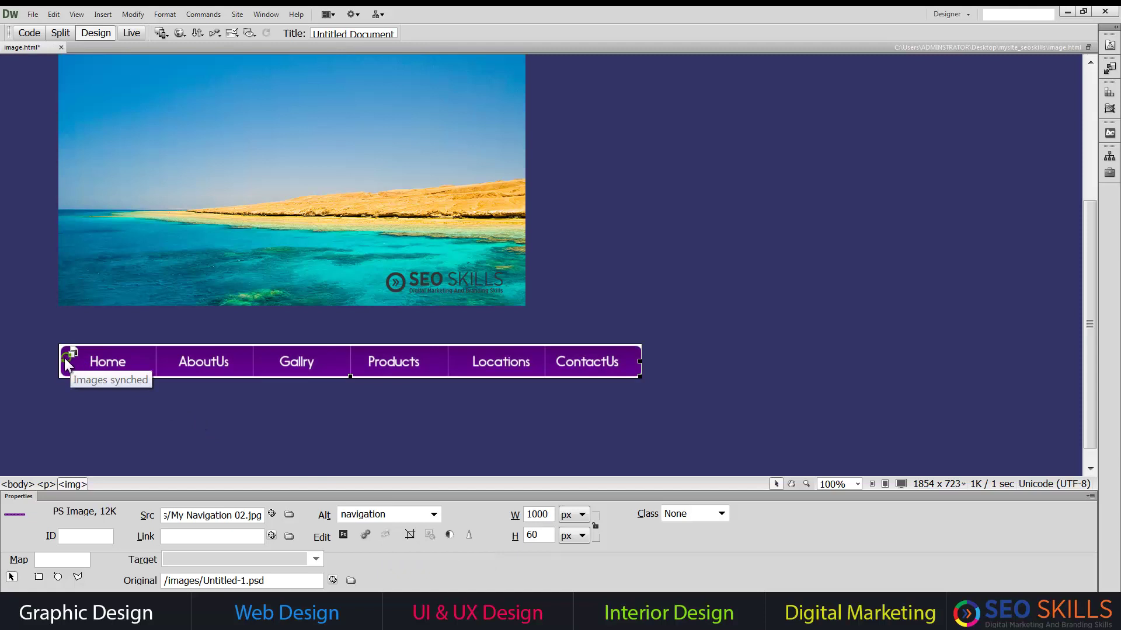
Switch to Photoshop, recolour the navigation bar's Layer 1 in Untitled-1.psd to dark red with Hue/Saturation, and save the file
{"action": "double_click", "coordinate": [69, 362]}
{"action": "key", "text": "ctrl+u"}
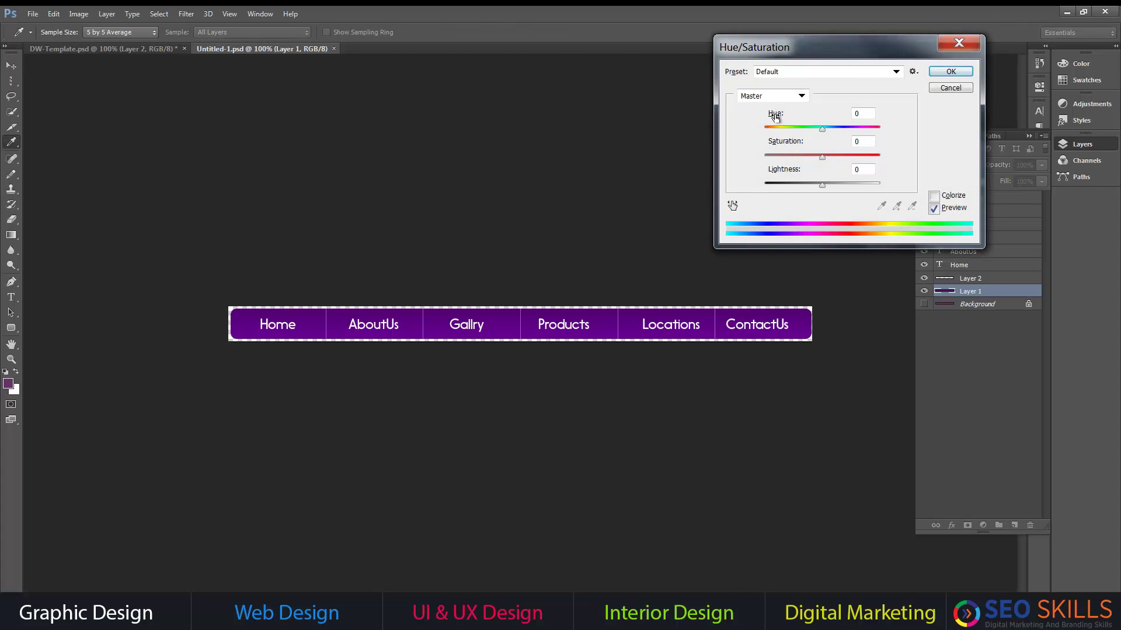
{"action": "left_click_drag", "start_coordinate": [824, 131], "coordinate": [856, 131]}
{"action": "left_click", "coordinate": [943, 73]}
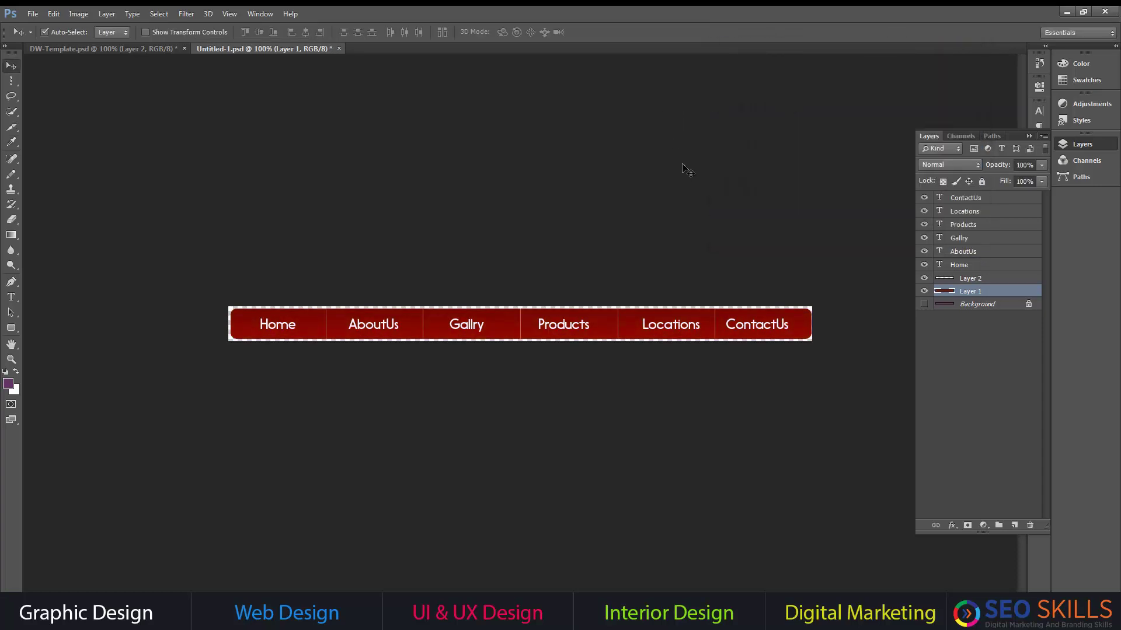
Return to Dreamweaver, check the navigation image's sync status, and update it from the original Untitled-1.psd
{"action": "left_click", "coordinate": [202, 616]}
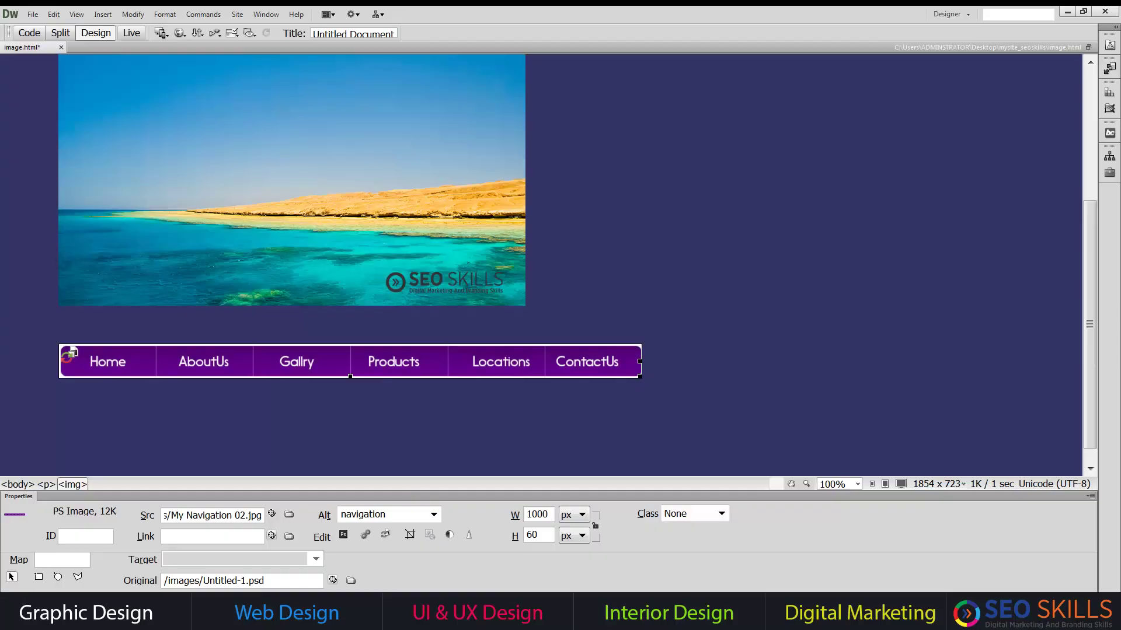
{"action": "mouse_move", "coordinate": [69, 362]}
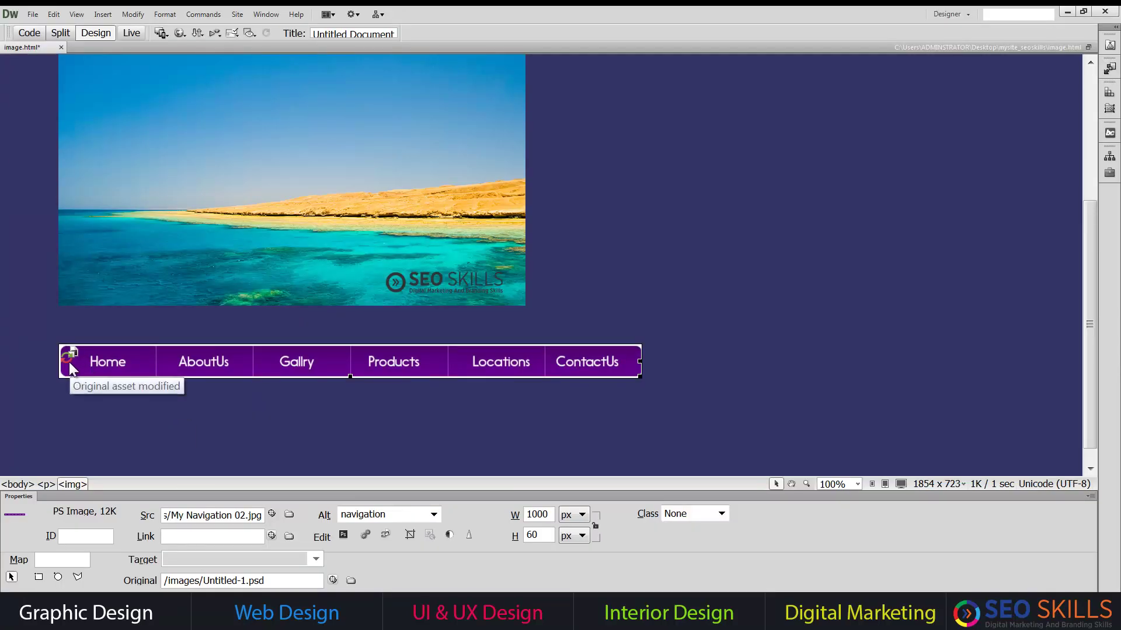
{"action": "left_click", "coordinate": [386, 534]}
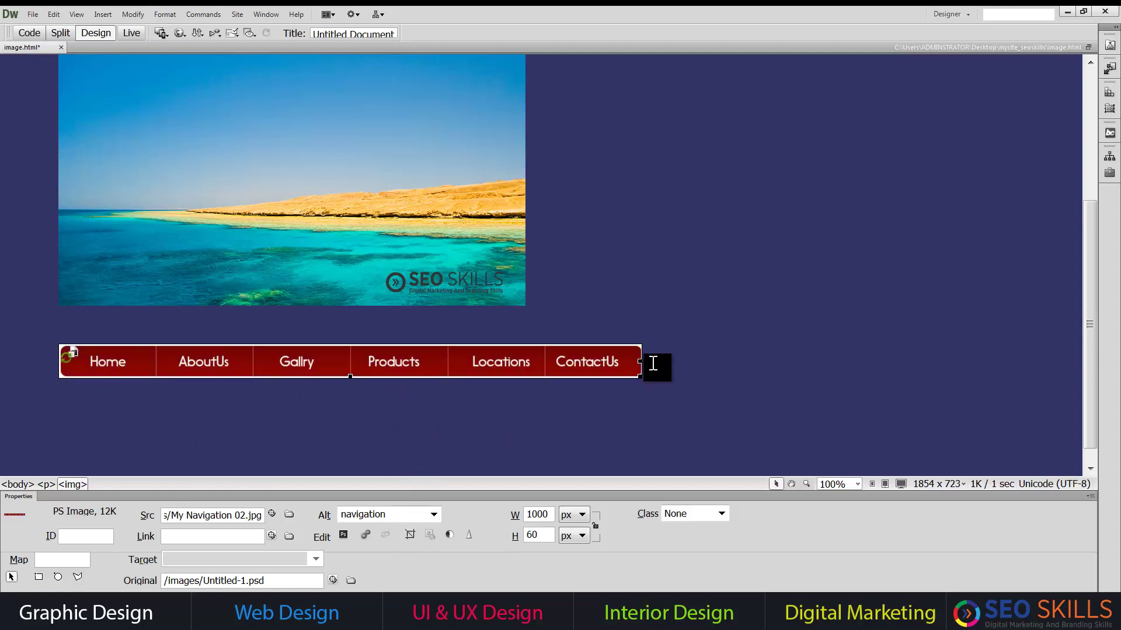
Add the text "croping" in a new paragraph below the navigation image and format it as Heading 1
{"action": "left_click", "coordinate": [653, 363]}
{"action": "key", "text": "Return"}
{"action": "key", "text": "Return"}
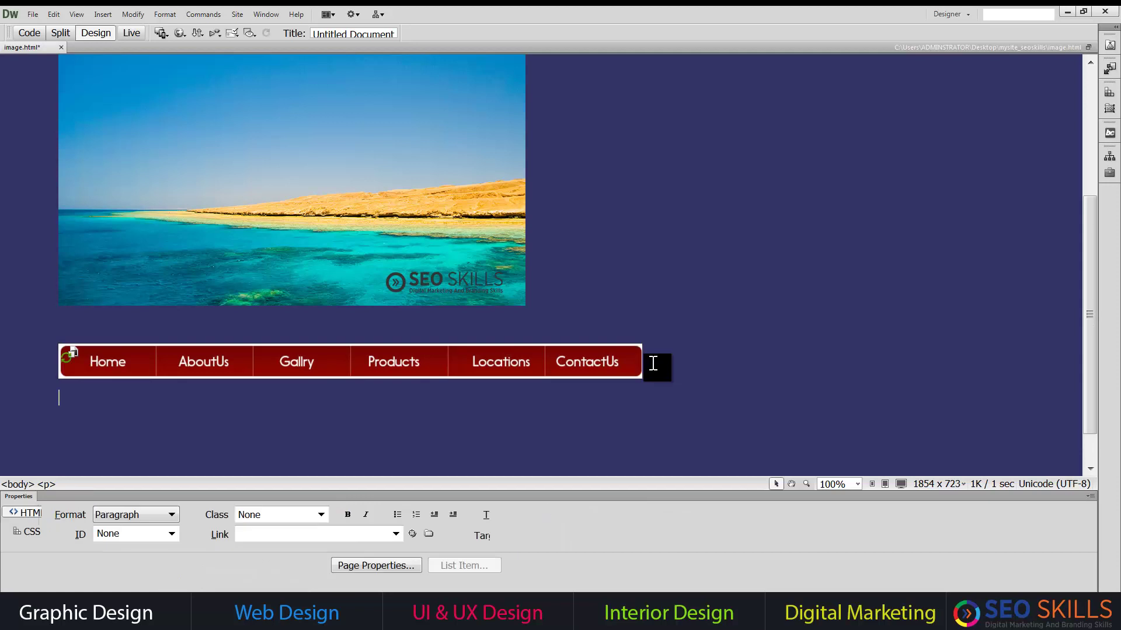
{"action": "type", "text": "cropinC"}
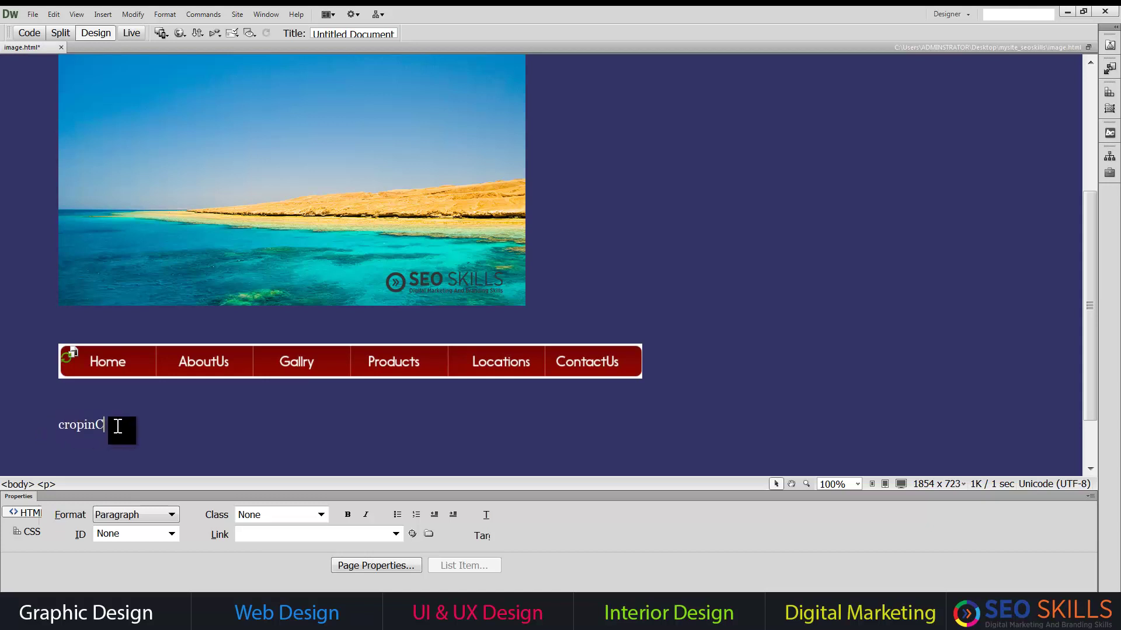
{"action": "left_click", "coordinate": [46, 484]}
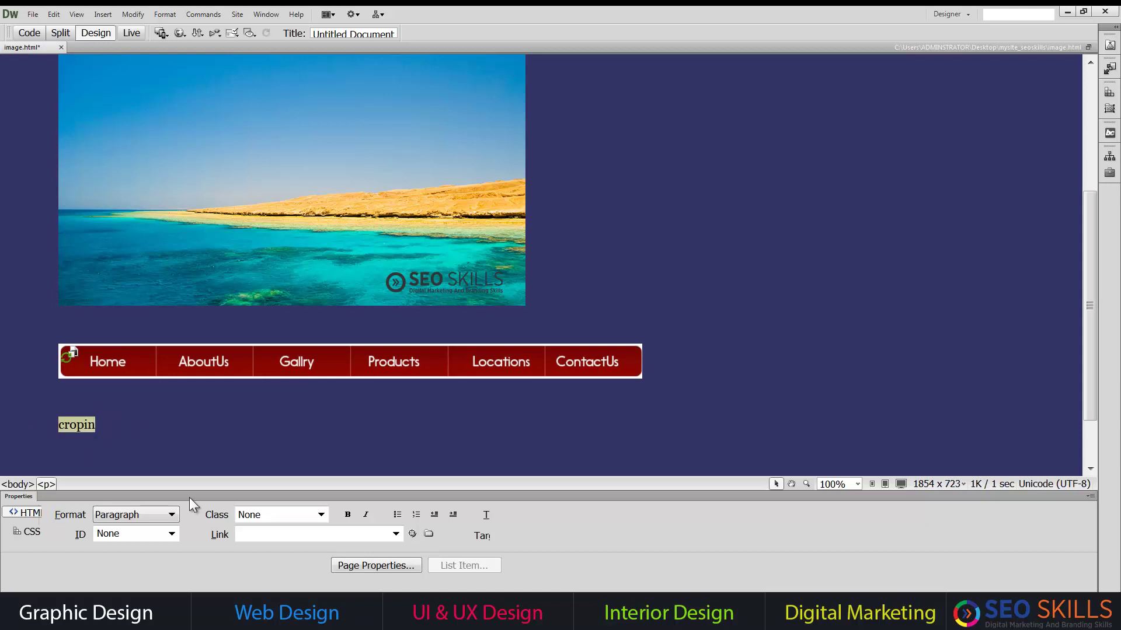
{"action": "left_click", "coordinate": [172, 535]}
{"action": "left_click", "coordinate": [171, 514]}
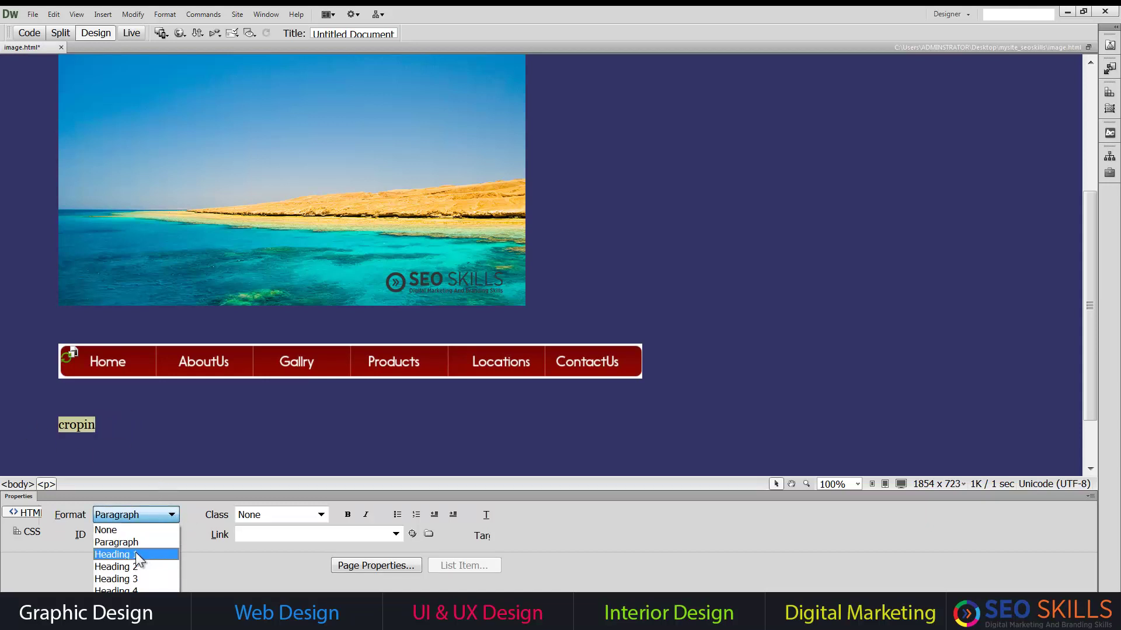
{"action": "left_click", "coordinate": [134, 555]}
{"action": "left_click", "coordinate": [165, 431]}
{"action": "type", "text": "g"}
Insert img02.jpg from the images folder in a new paragraph under the "croping" heading, leaving the alternate text empty
{"action": "key", "text": "Return"}
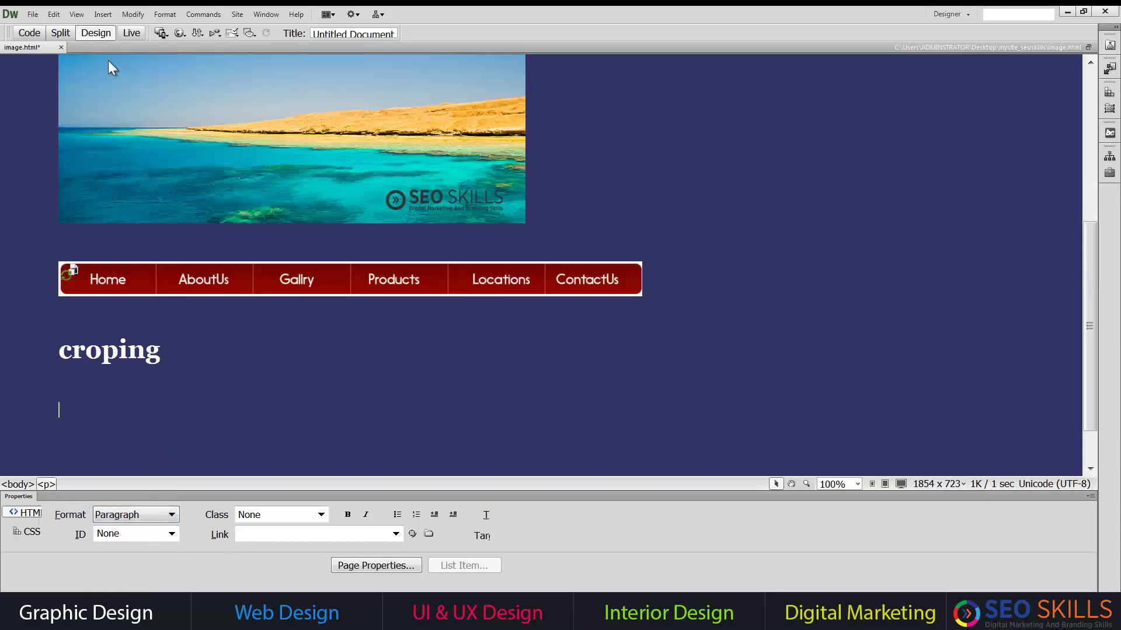
{"action": "key", "text": "ctrl+alt+i"}
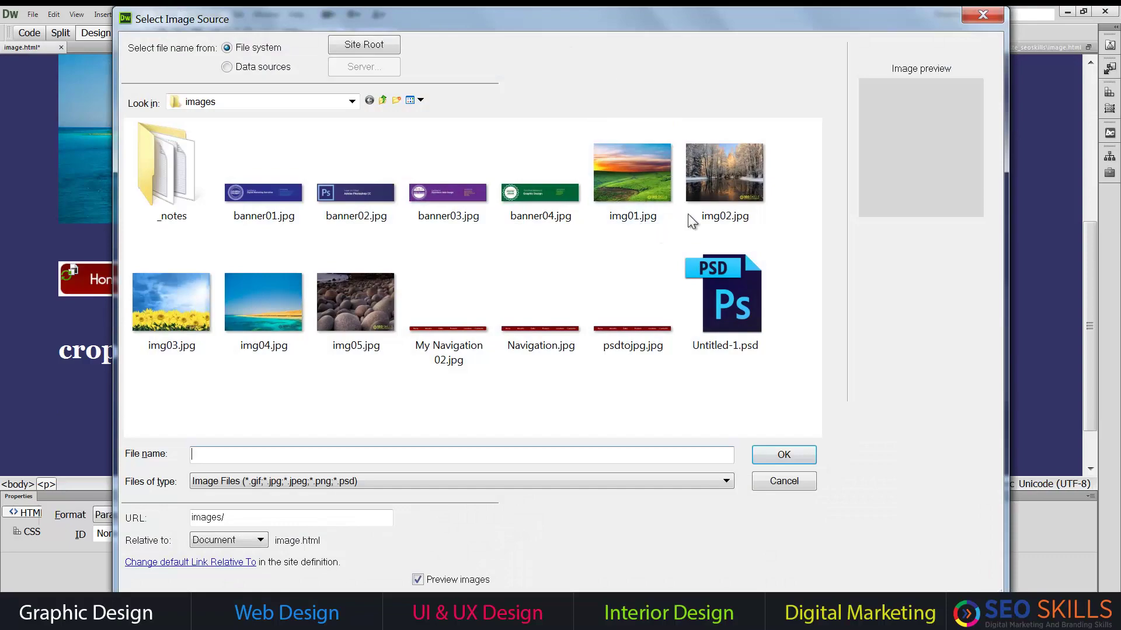
{"action": "double_click", "coordinate": [719, 185]}
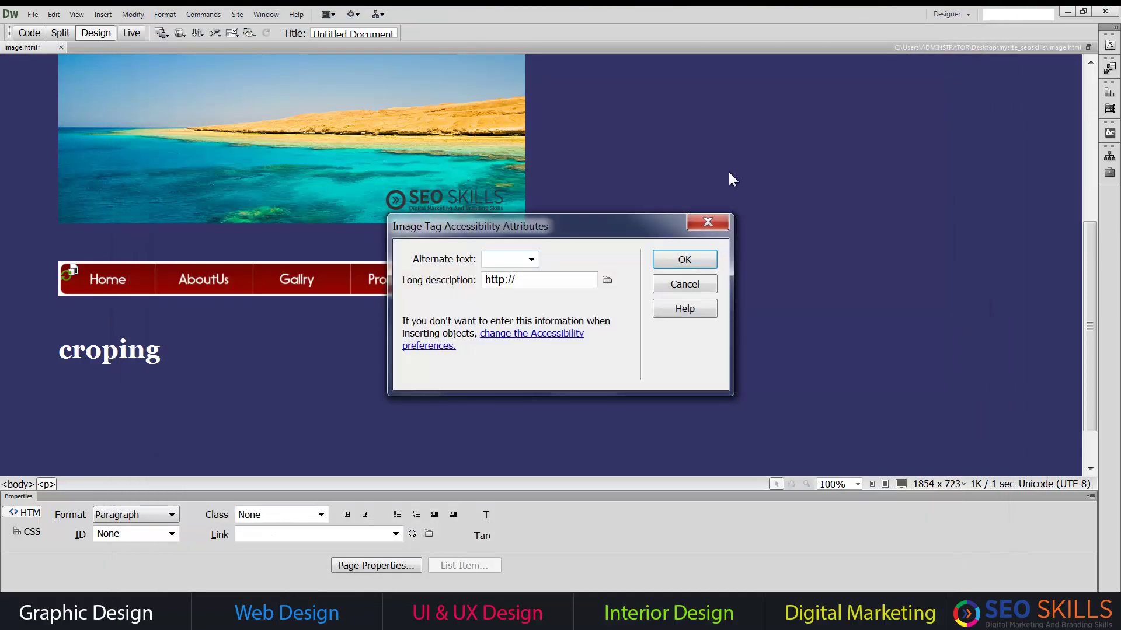
{"action": "left_click", "coordinate": [708, 266]}
{"action": "scroll", "coordinate": [720, 305], "scroll_direction": "down", "scroll_amount": 5}
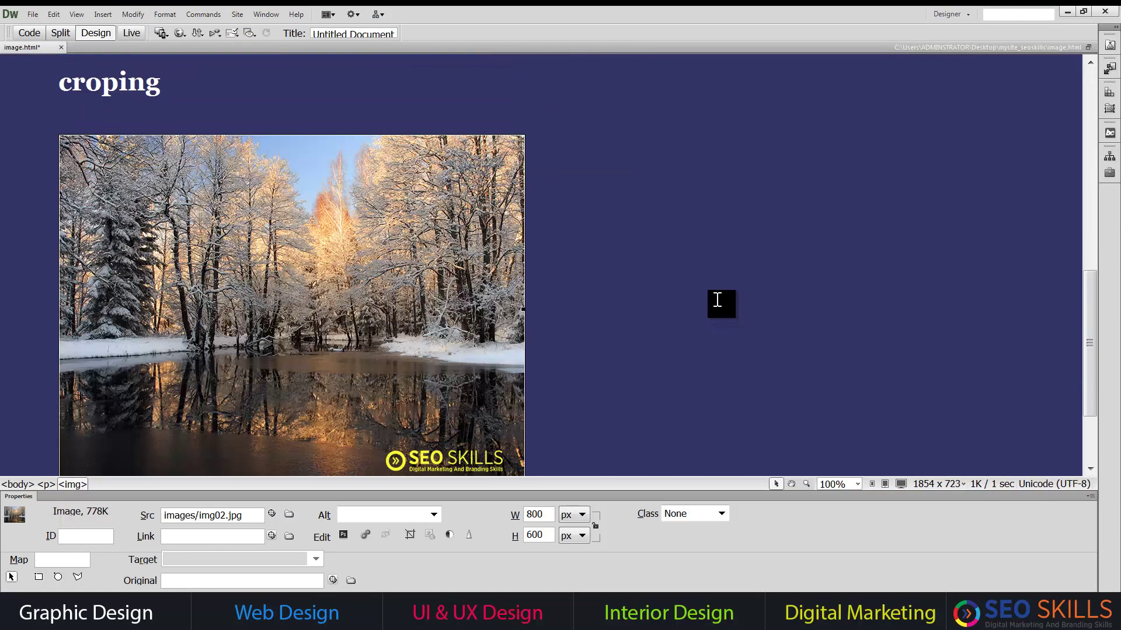
{"action": "scroll", "coordinate": [697, 298], "scroll_direction": "down", "scroll_amount": 3}
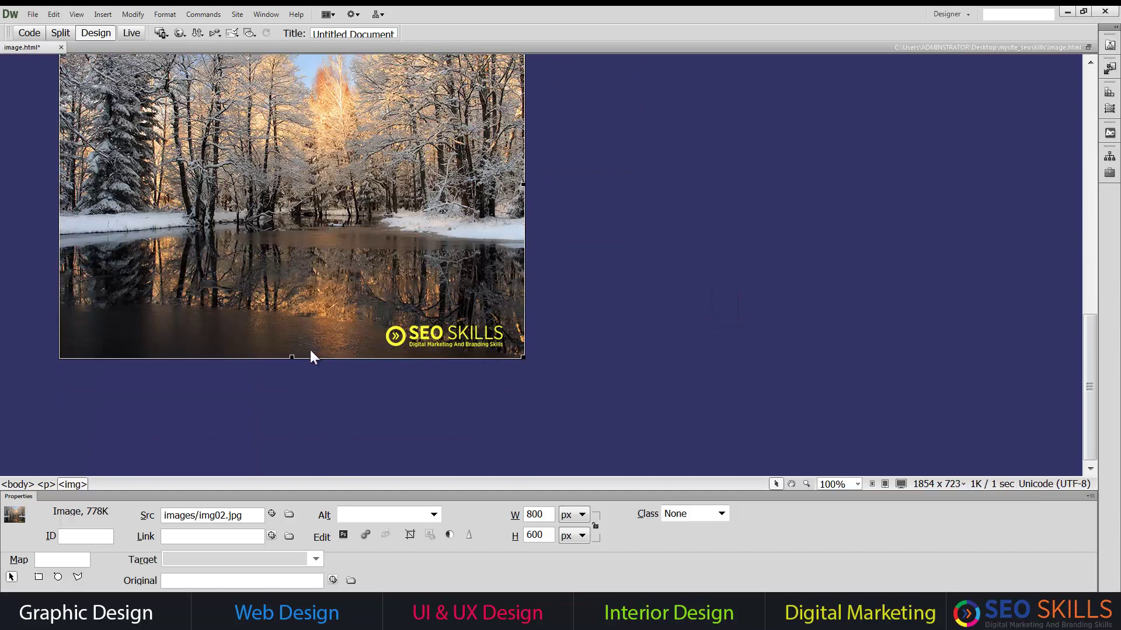
{"action": "left_click", "coordinate": [412, 534]}
{"action": "left_click", "coordinate": [544, 364]}
{"action": "scroll", "coordinate": [432, 344], "scroll_direction": "up", "scroll_amount": 3}
{"action": "scroll", "coordinate": [433, 348], "scroll_direction": "down", "scroll_amount": 2}
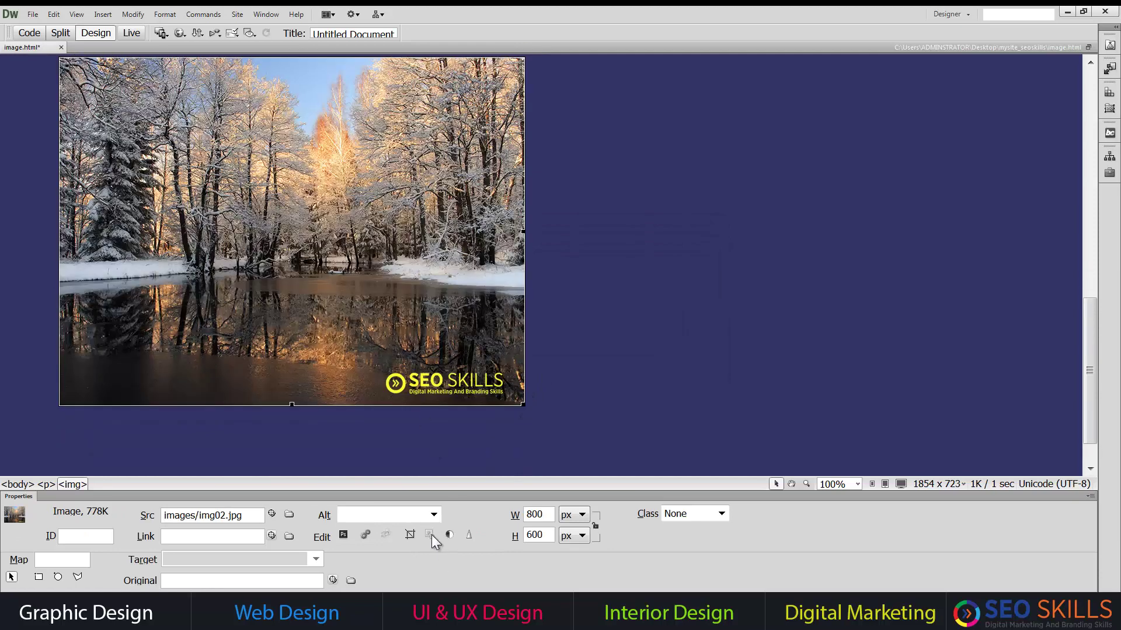
Crop the img02.jpg winter forest image to its lower area with the logo, about 598 × 302 px
{"action": "left_click", "coordinate": [572, 419]}
{"action": "left_click", "coordinate": [372, 404]}
{"action": "left_click", "coordinate": [410, 535]}
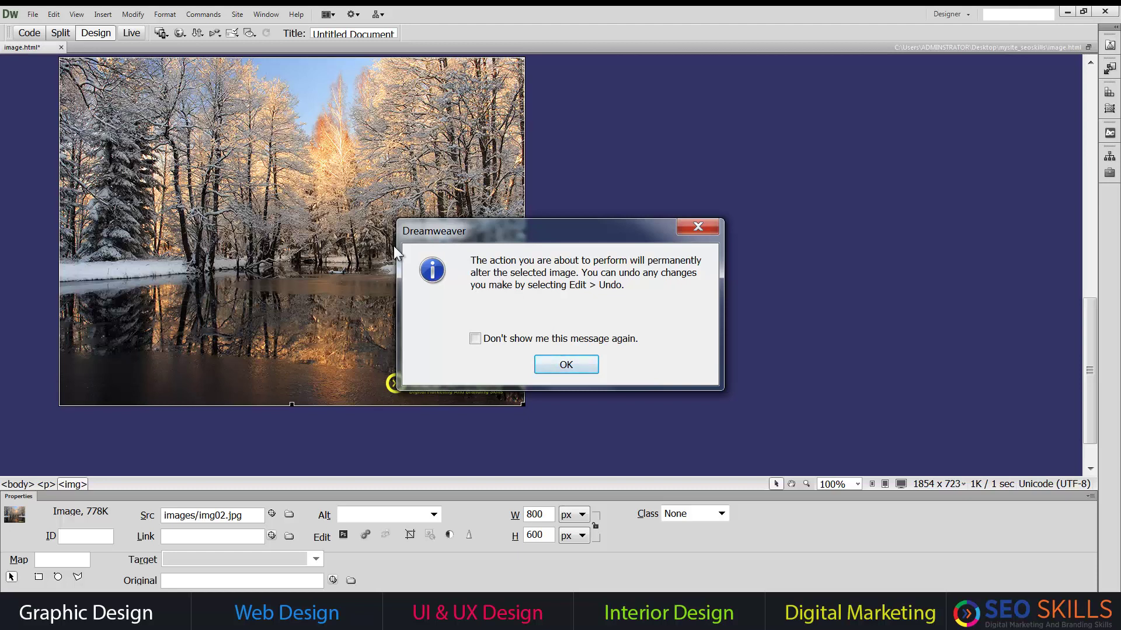
{"action": "left_click", "coordinate": [569, 367]}
{"action": "left_click_drag", "start_coordinate": [499, 380], "coordinate": [430, 382]}
{"action": "left_click_drag", "start_coordinate": [255, 380], "coordinate": [422, 378]}
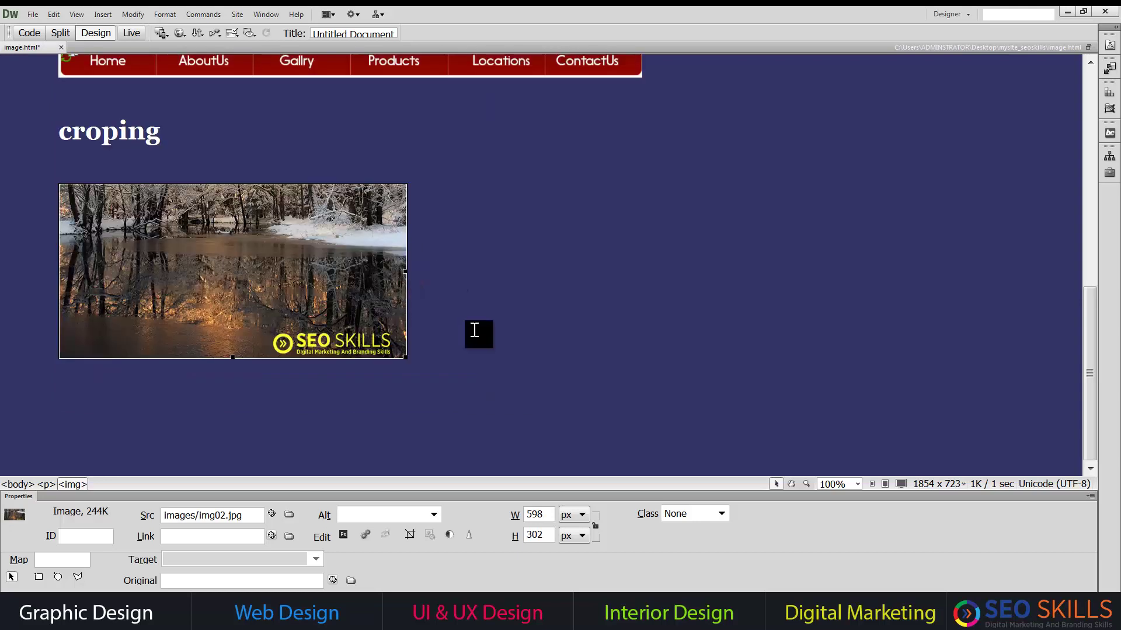
Insert img01.jpg from the images folder in a new paragraph below the cropped image, without alternate text
{"action": "left_click", "coordinate": [429, 208]}
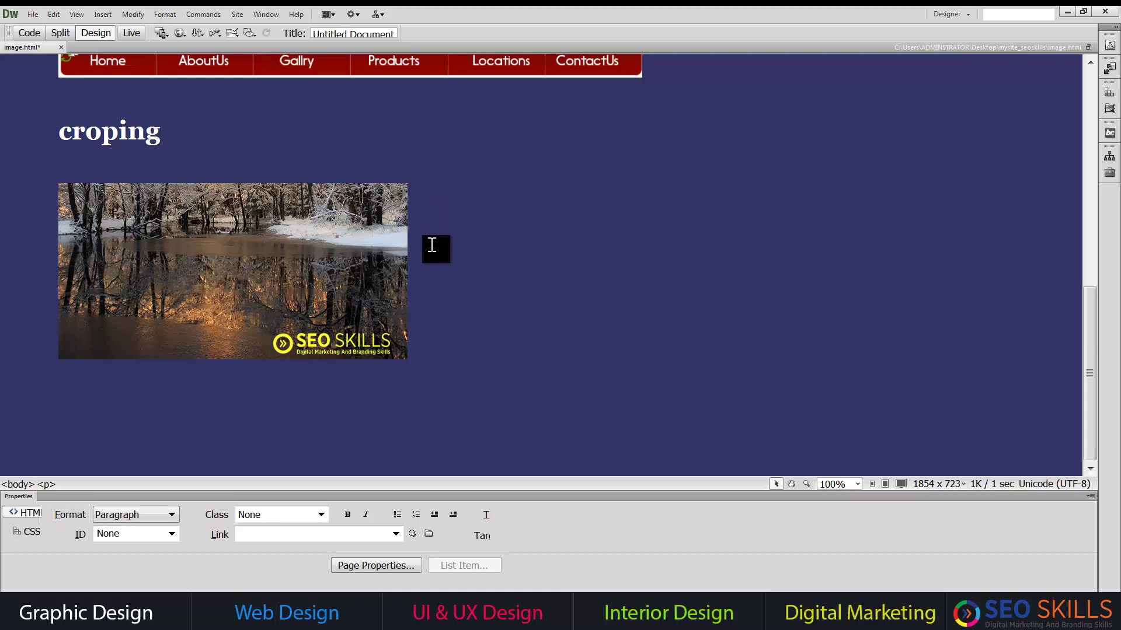
{"action": "key", "text": "Return"}
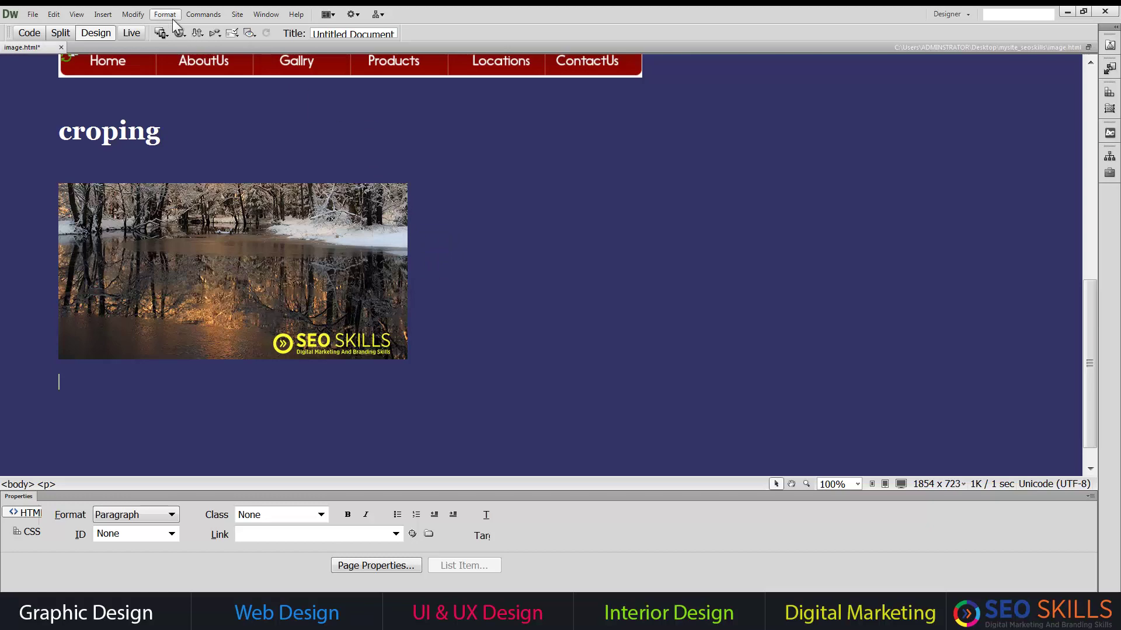
{"action": "key", "text": "ctrl+alt+i"}
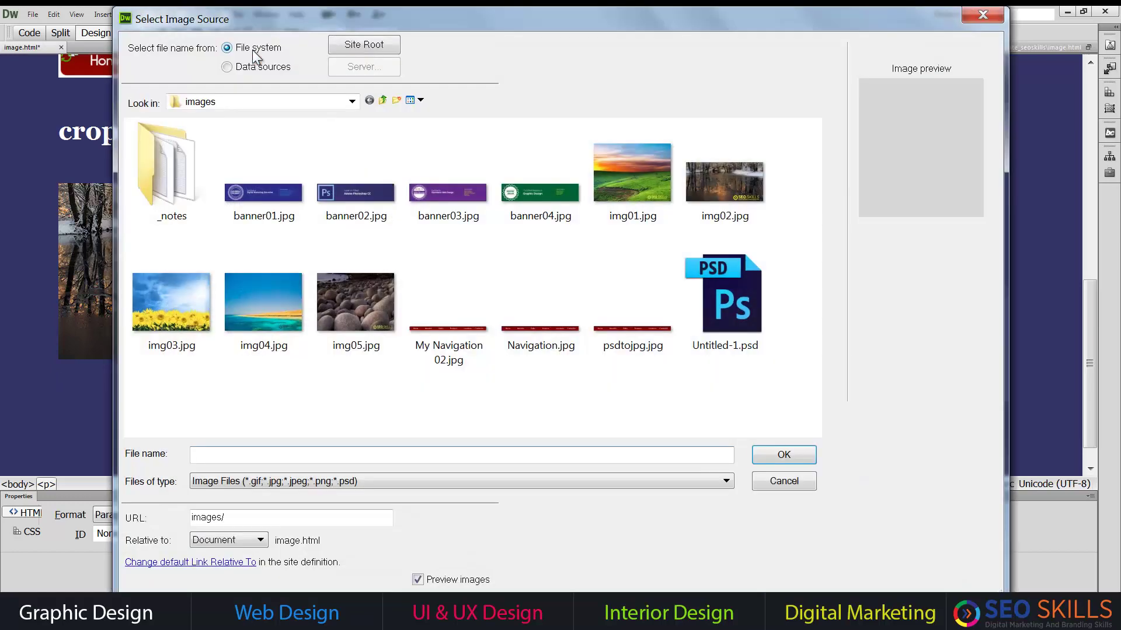
{"action": "double_click", "coordinate": [621, 178]}
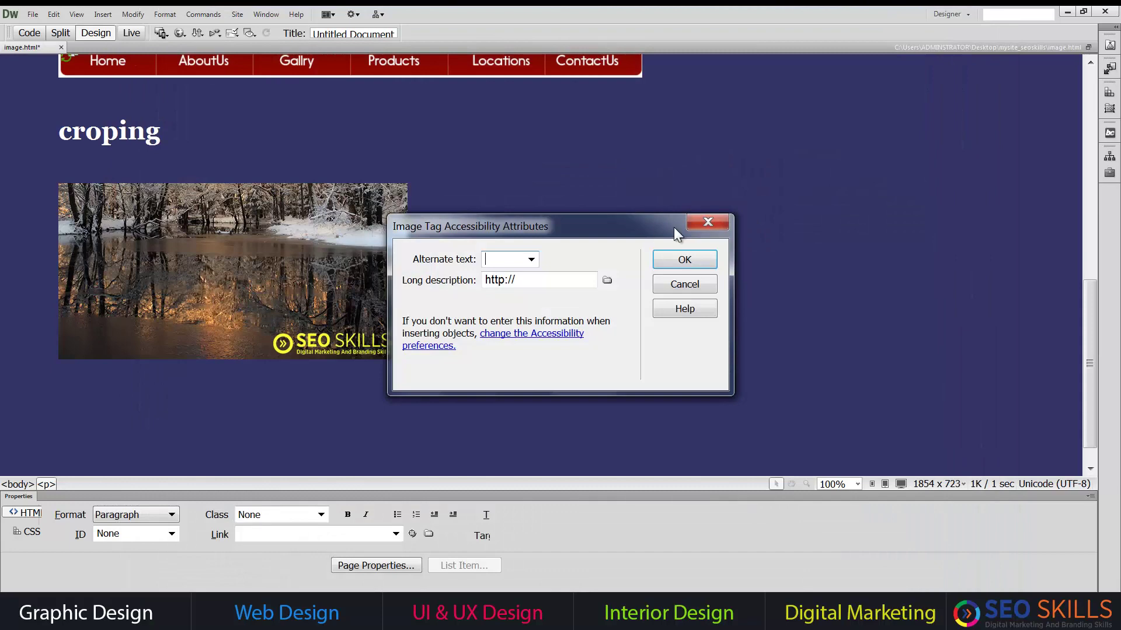
{"action": "left_click", "coordinate": [700, 257]}
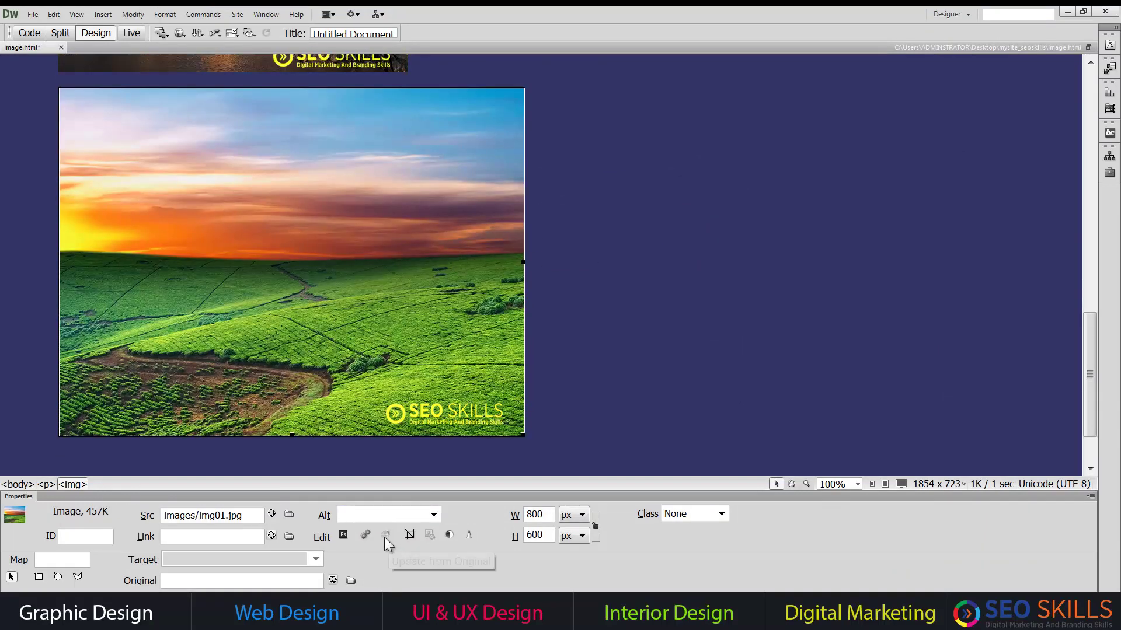
Adjust the img01.jpg image's brightness to -73 and contrast to -28, comparing with the preview off and on
{"action": "left_click", "coordinate": [450, 535]}
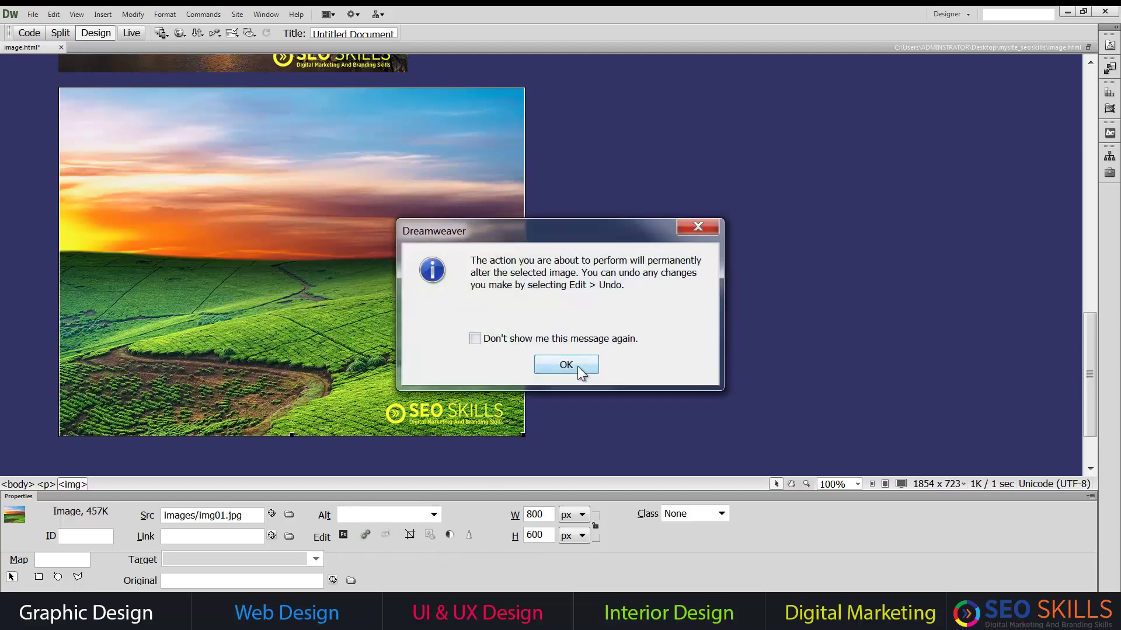
{"action": "left_click", "coordinate": [577, 365]}
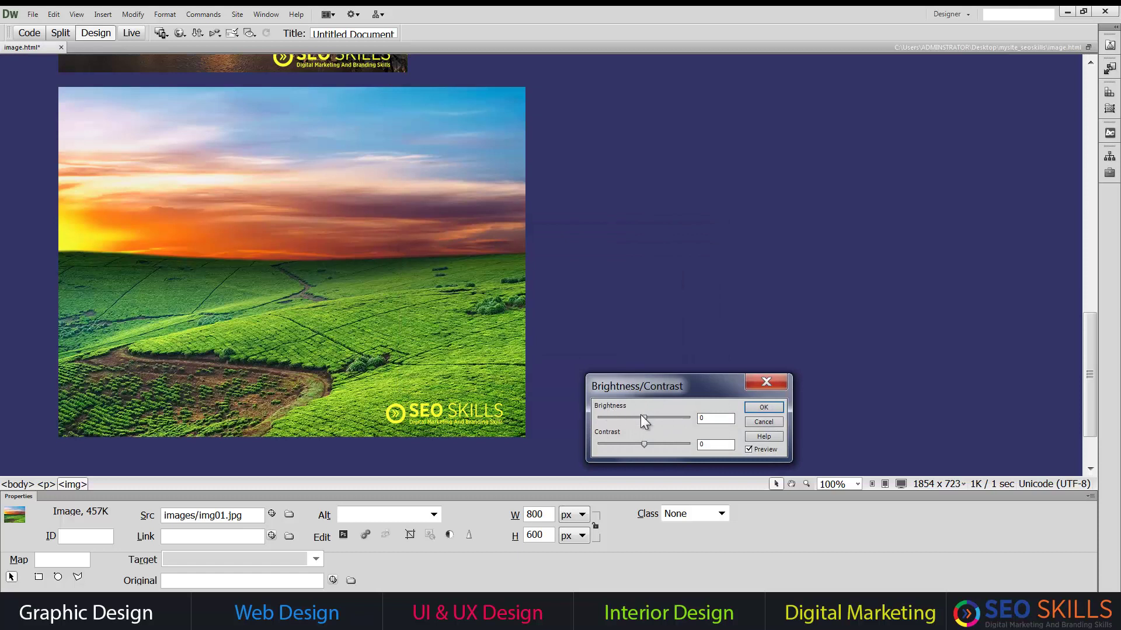
{"action": "left_click_drag", "start_coordinate": [644, 418], "coordinate": [614, 416]}
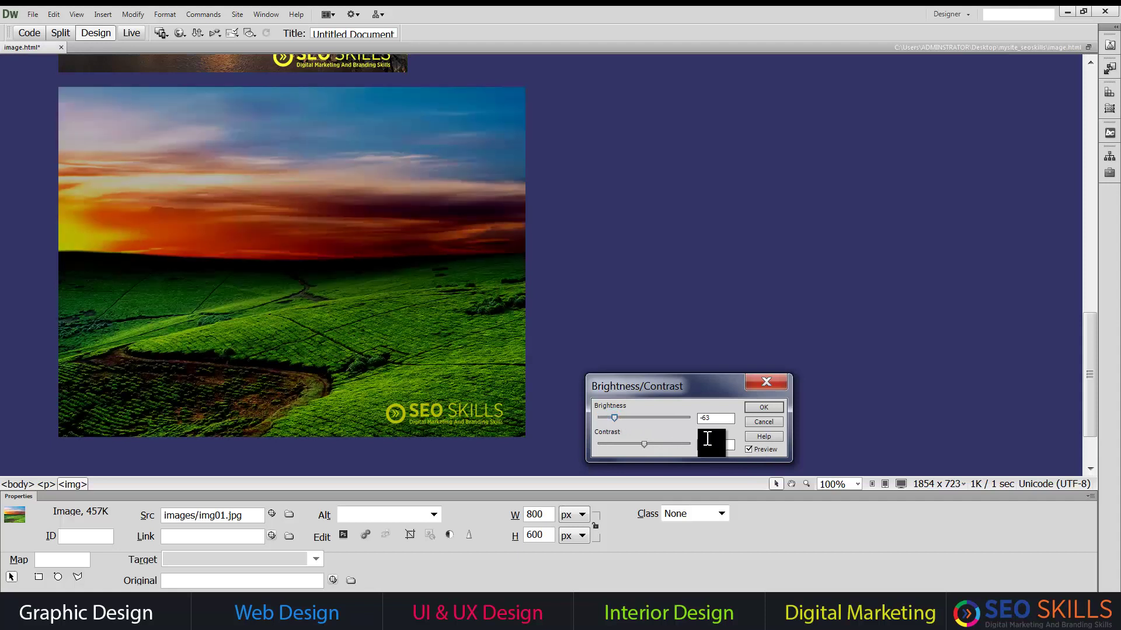
{"action": "left_click", "coordinate": [748, 449]}
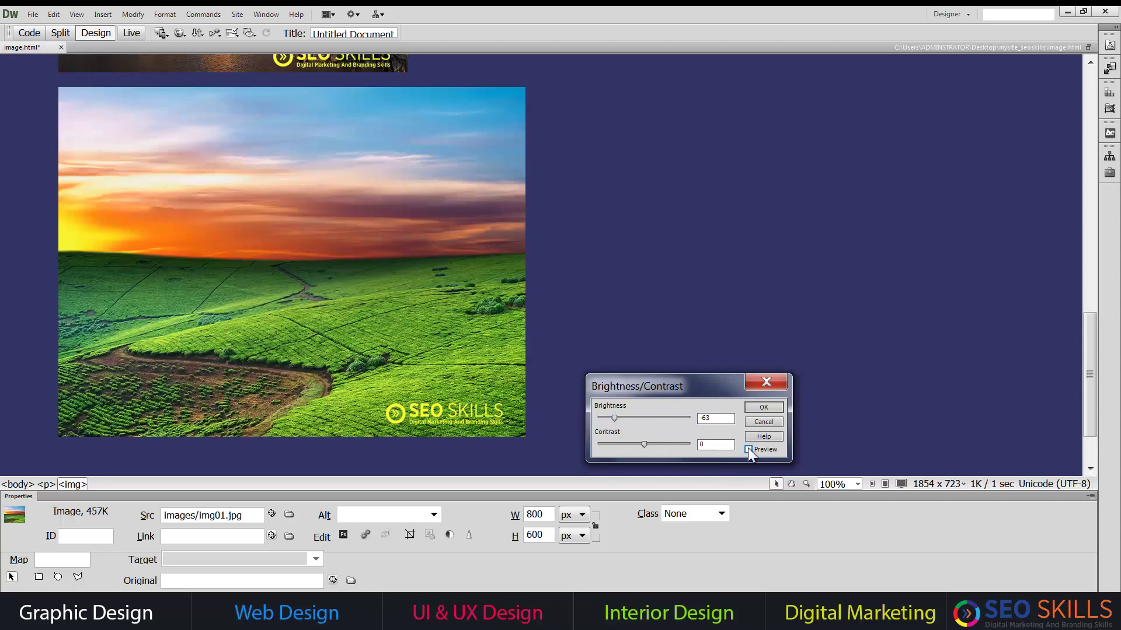
{"action": "left_click", "coordinate": [748, 449]}
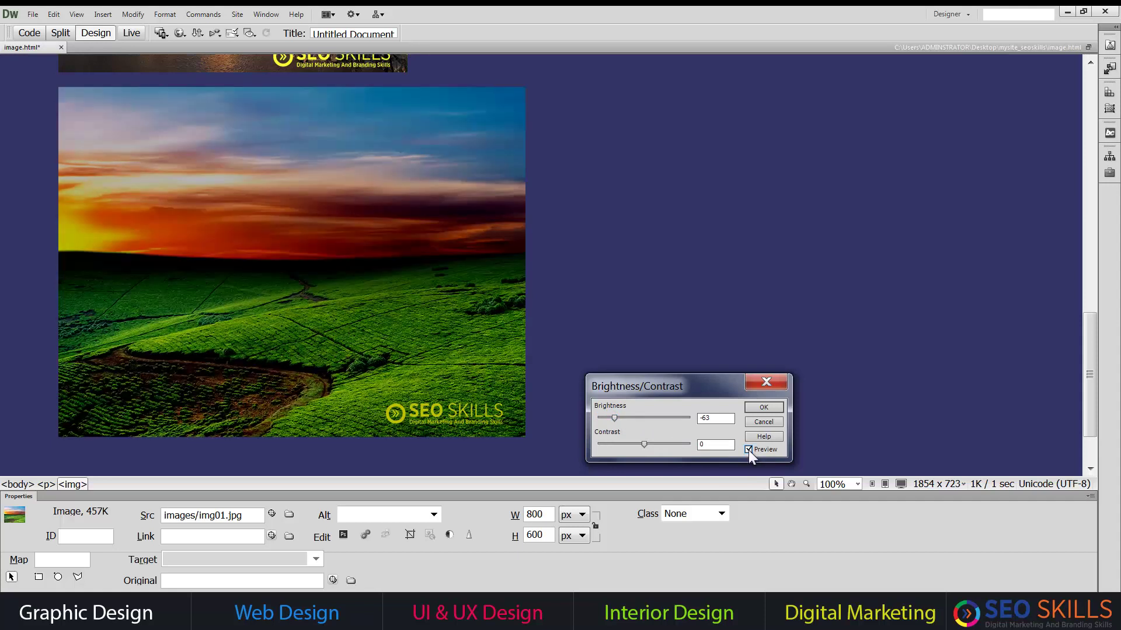
{"action": "left_click", "coordinate": [748, 449]}
{"action": "left_click_drag", "start_coordinate": [645, 445], "coordinate": [652, 445]}
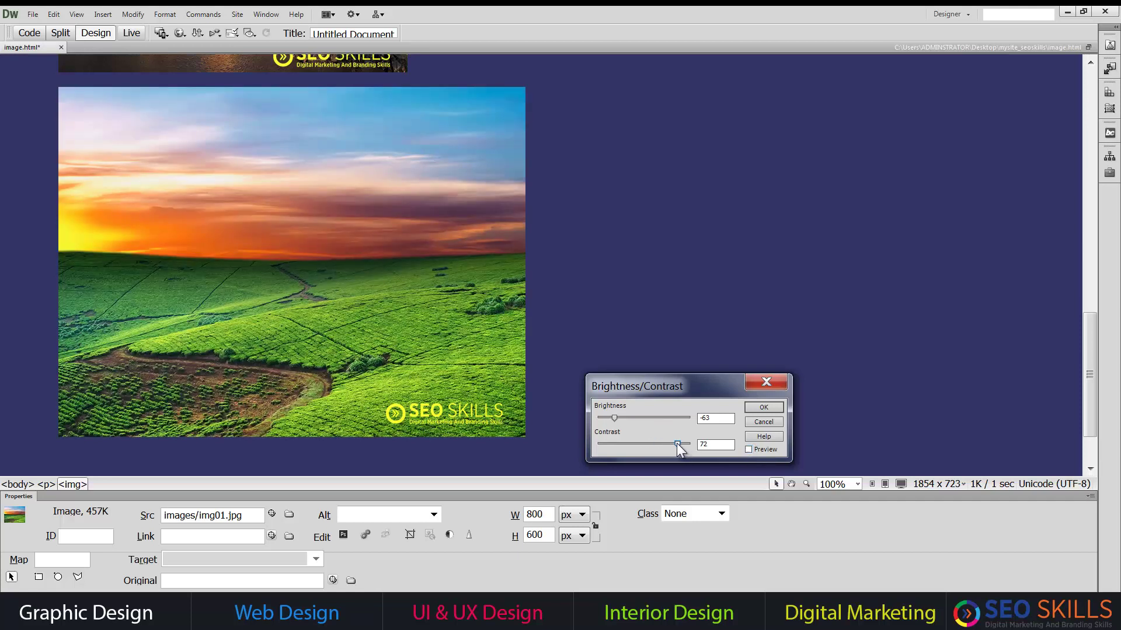
{"action": "left_click_drag", "start_coordinate": [653, 418], "coordinate": [608, 413]}
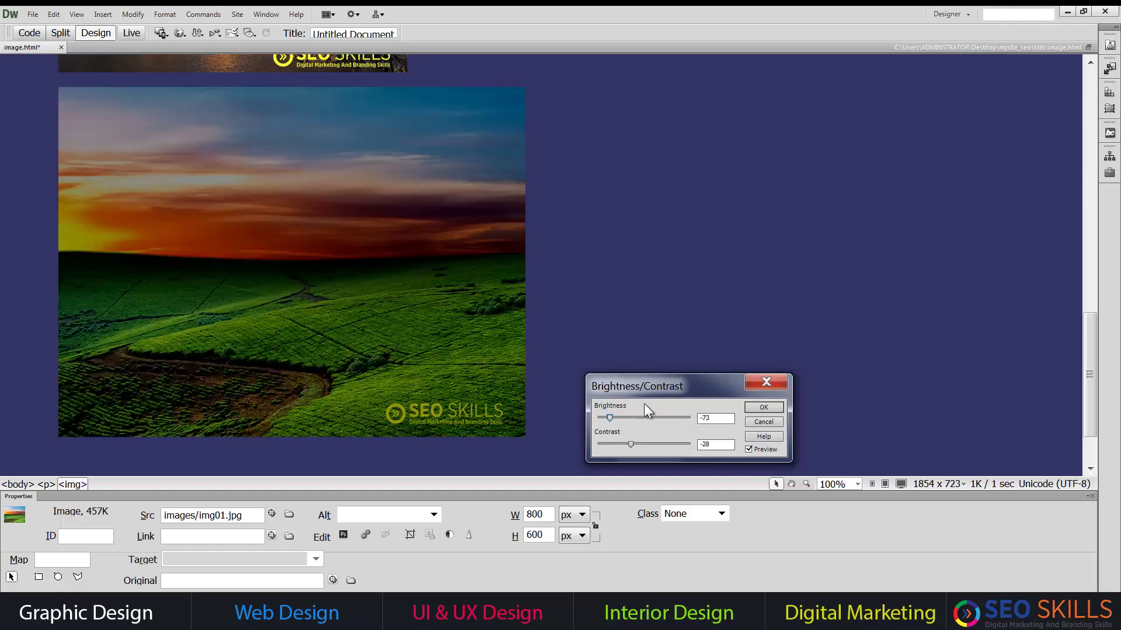
{"action": "left_click", "coordinate": [761, 408]}
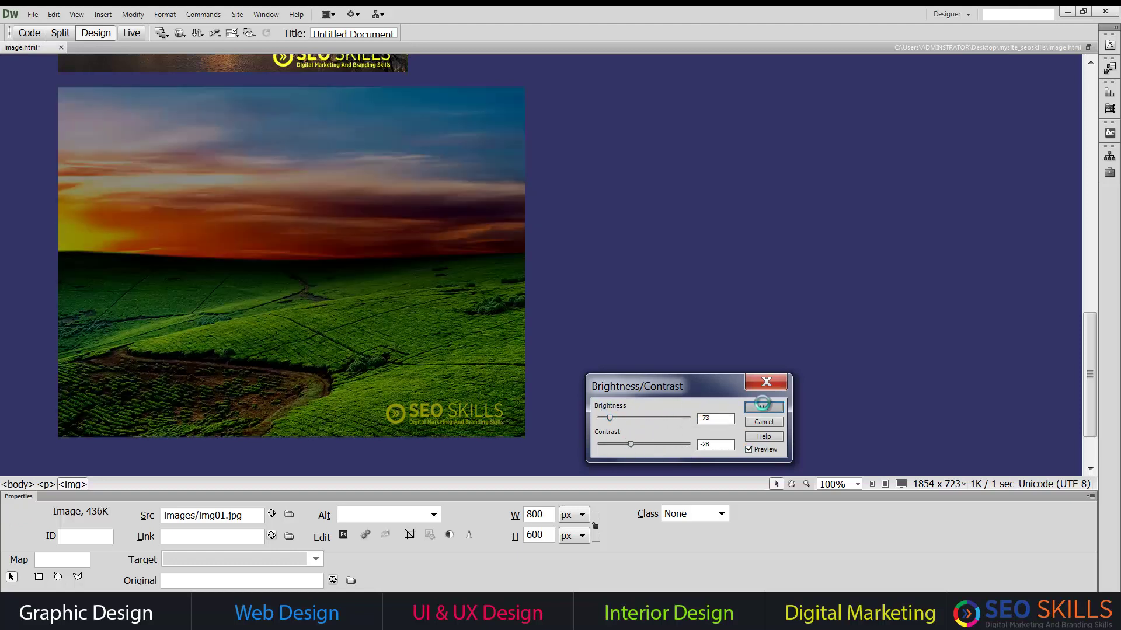
Insert img05.jpg from the images folder after the green field image, without alternate text
{"action": "left_click", "coordinate": [579, 258]}
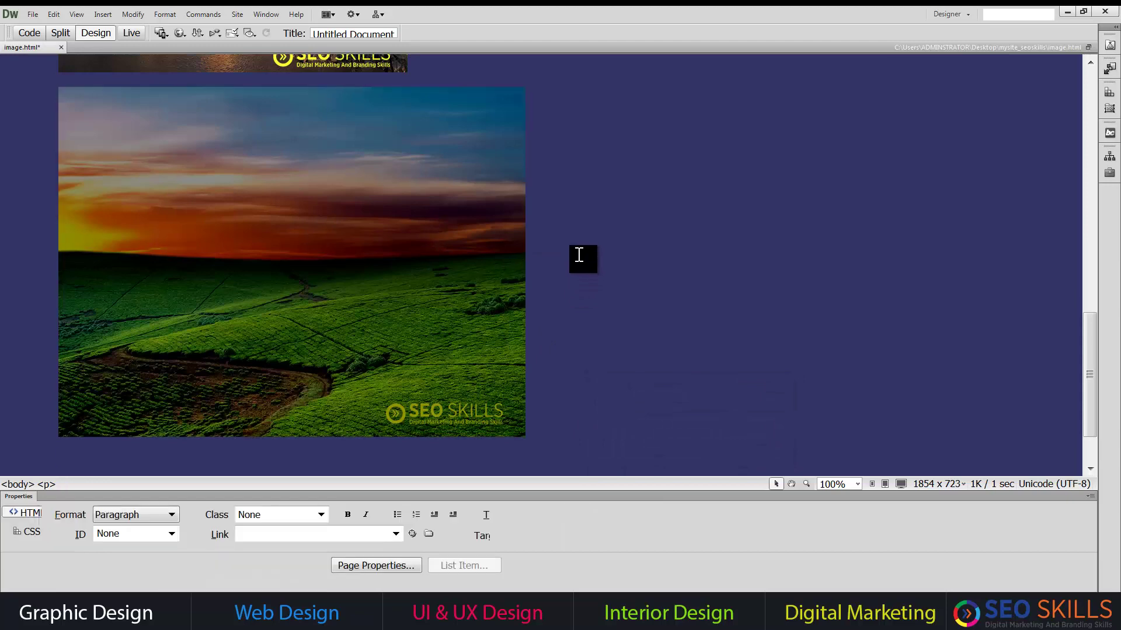
{"action": "key", "text": "ctrl+alt+i"}
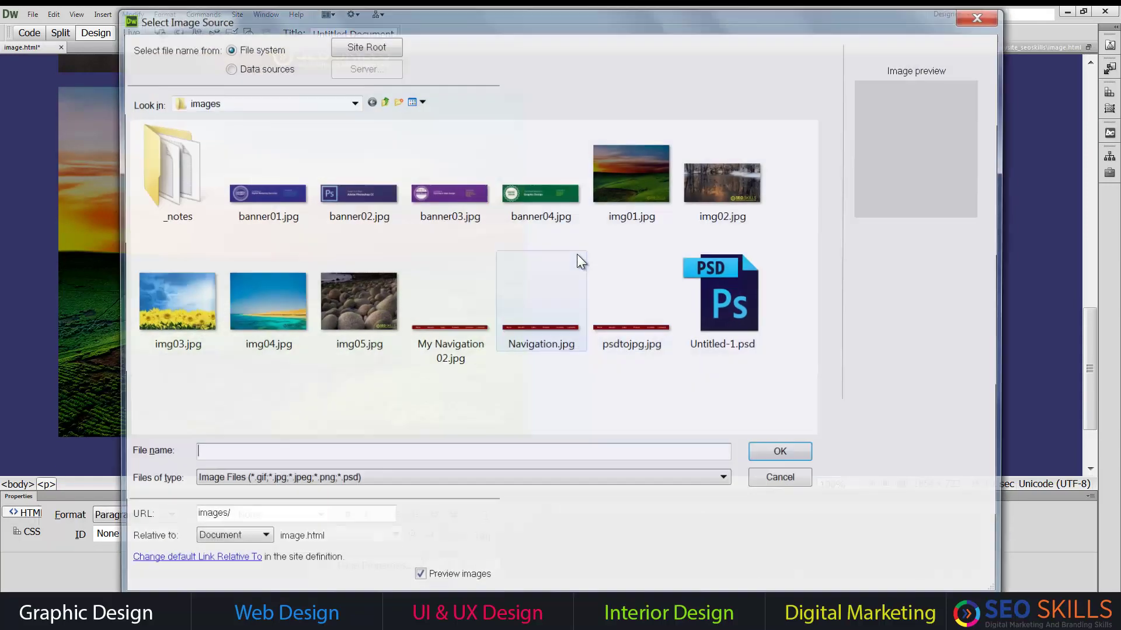
{"action": "double_click", "coordinate": [367, 312]}
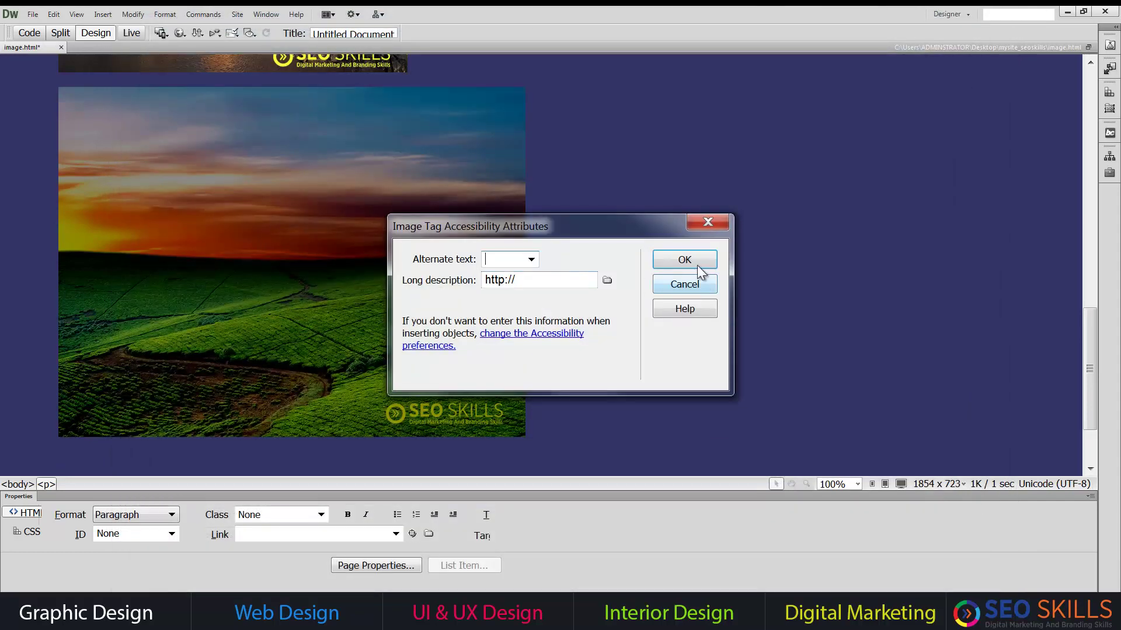
{"action": "left_click", "coordinate": [686, 260]}
{"action": "scroll", "coordinate": [689, 251], "scroll_direction": "down", "scroll_amount": 3}
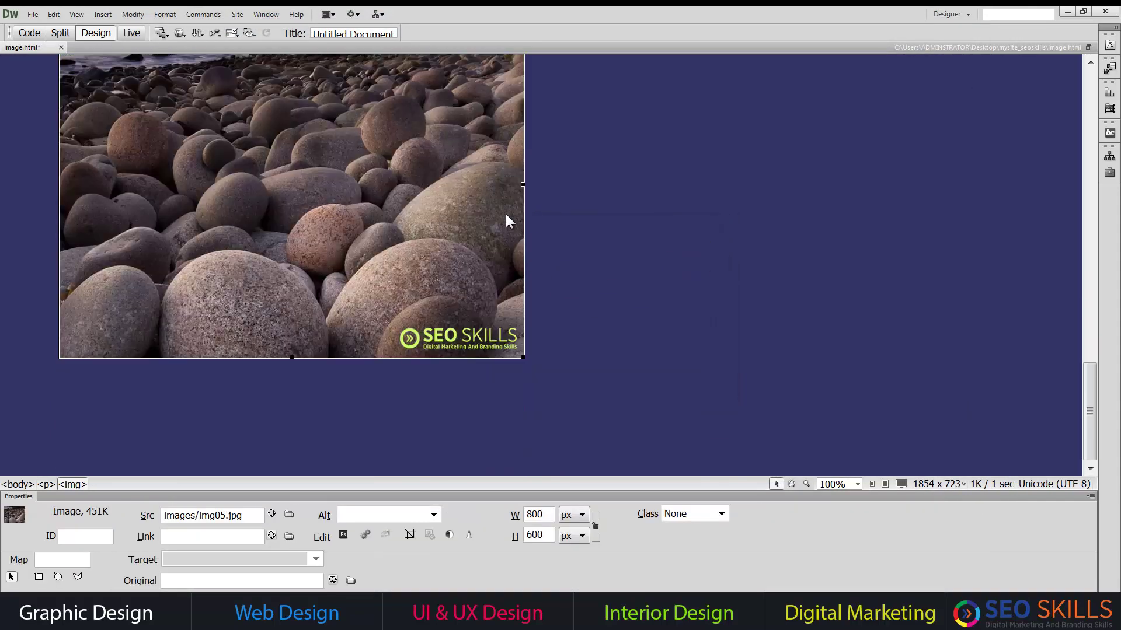
Try sharpening the img05.jpg pebble image at level 10, comparing with the preview off and on, and cancel the change
{"action": "left_click", "coordinate": [468, 536]}
{"action": "left_click", "coordinate": [556, 366]}
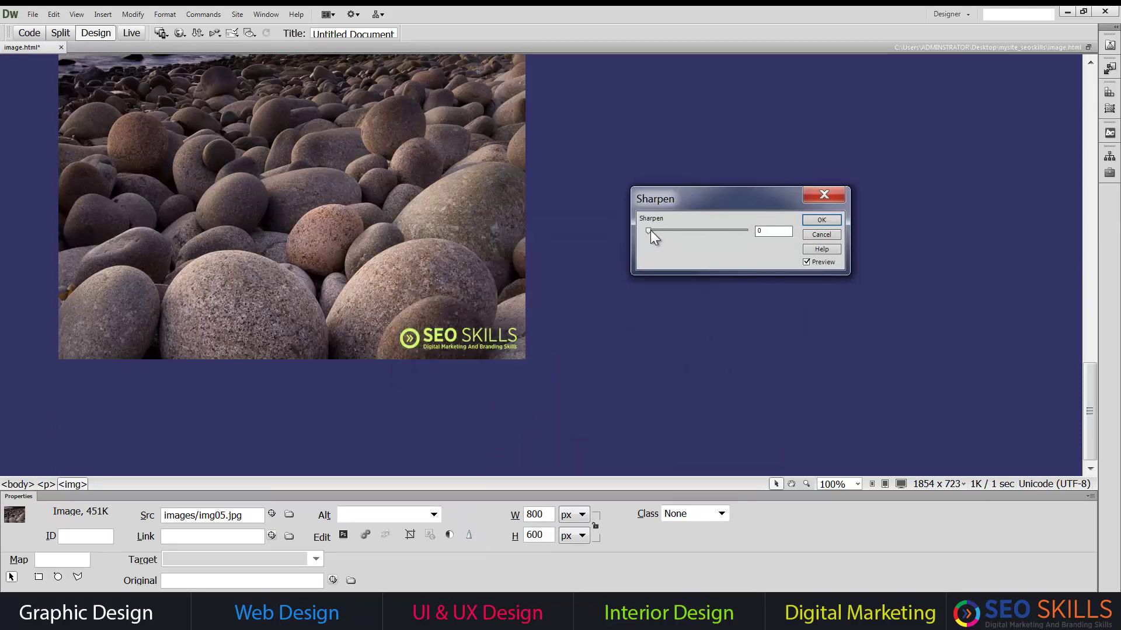
{"action": "left_click", "coordinate": [686, 230]}
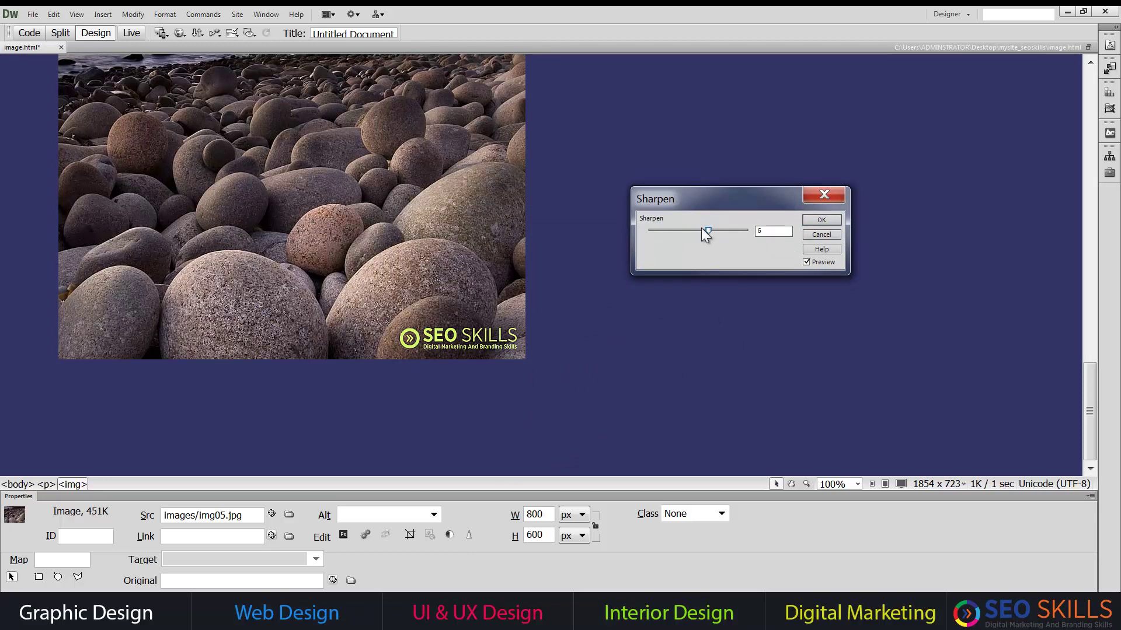
{"action": "left_click_drag", "start_coordinate": [709, 230], "coordinate": [748, 231]}
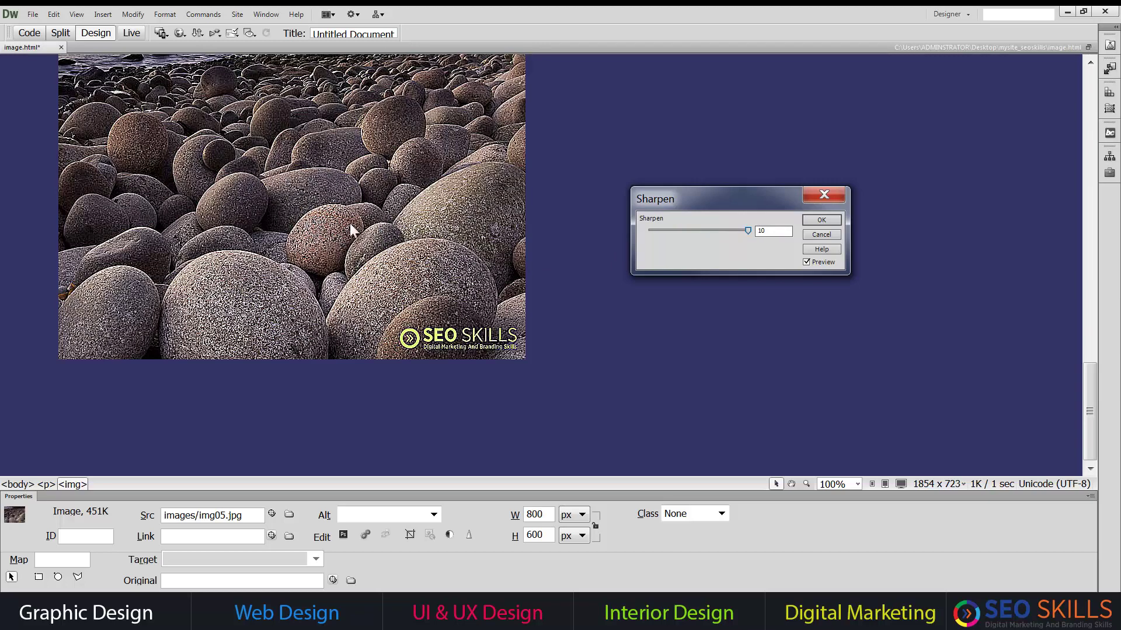
{"action": "left_click", "coordinate": [806, 263]}
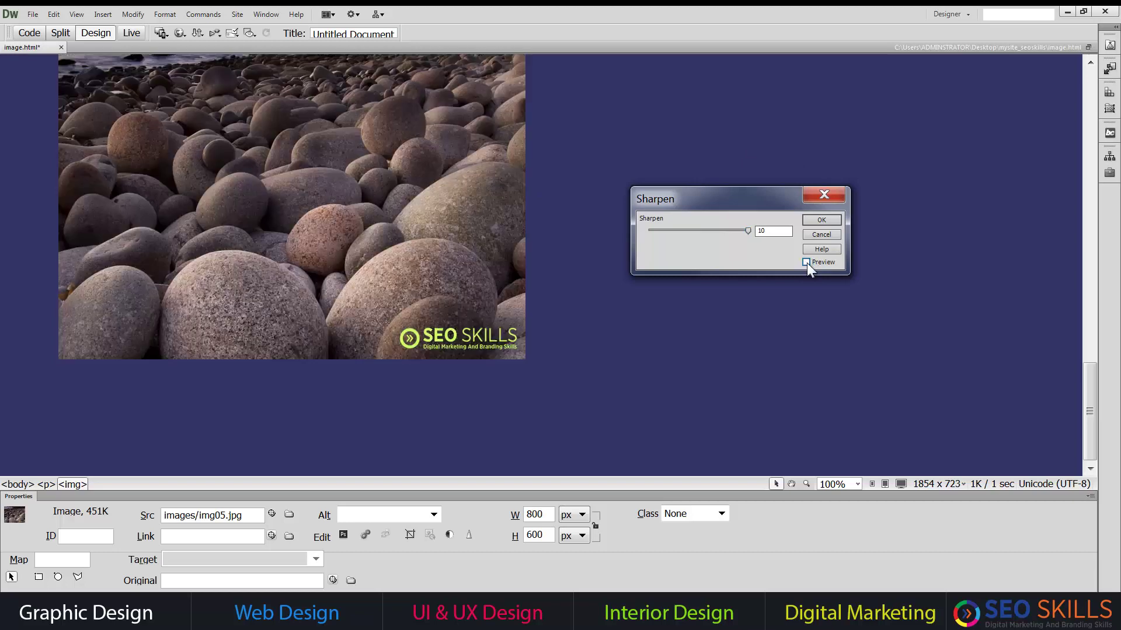
{"action": "left_click", "coordinate": [806, 263]}
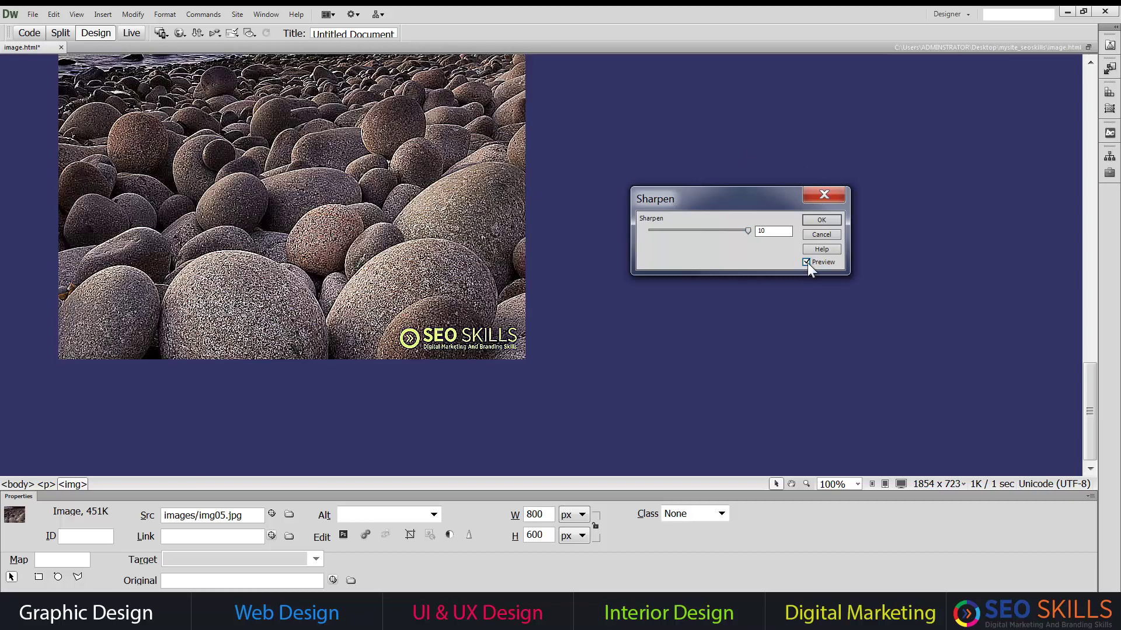
{"action": "left_click", "coordinate": [836, 240]}
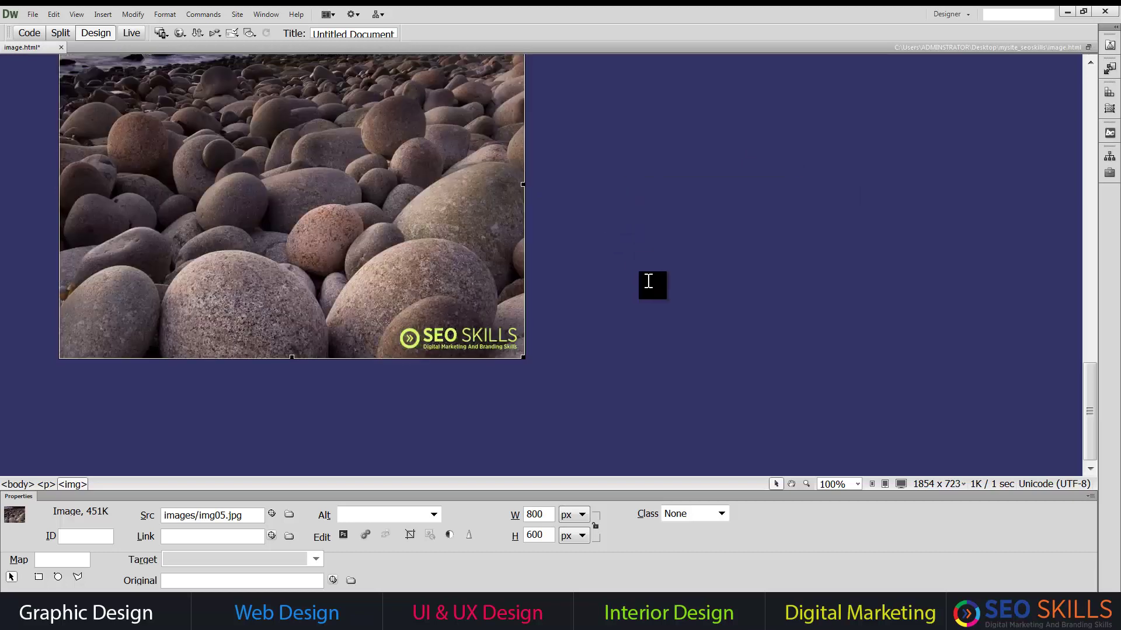
Insert img03.jpg from the images folder below the pebble beach image, without alternate text
{"action": "left_click", "coordinate": [591, 295]}
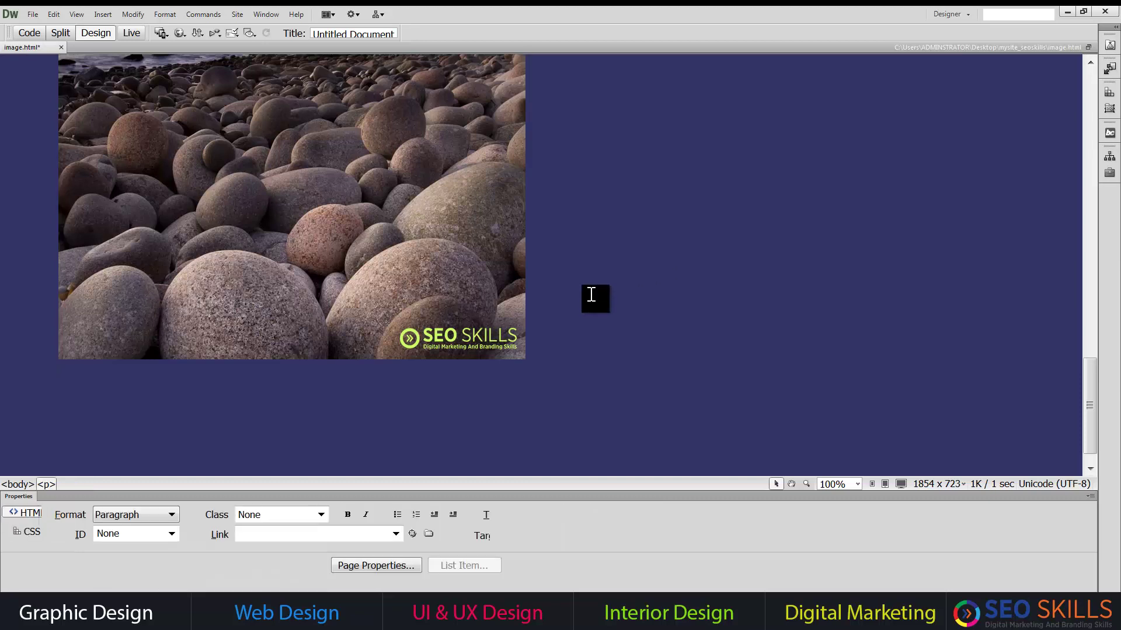
{"action": "key", "text": "ctrl+alt+i"}
{"action": "double_click", "coordinate": [155, 289]}
{"action": "left_click", "coordinate": [685, 259]}
{"action": "scroll", "coordinate": [672, 254], "scroll_direction": "down", "scroll_amount": 5}
{"action": "scroll", "coordinate": [672, 254], "scroll_direction": "up", "scroll_amount": 2}
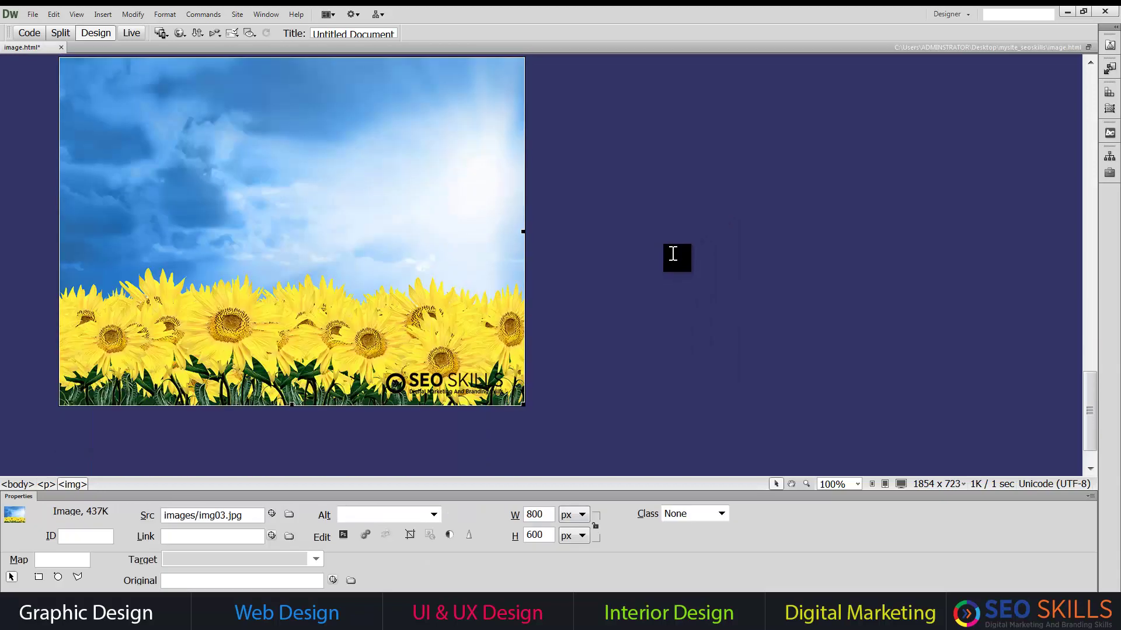
Set the width of the img03.jpg sunflower image to 600 px with its proportions locked
{"action": "left_click", "coordinate": [596, 526]}
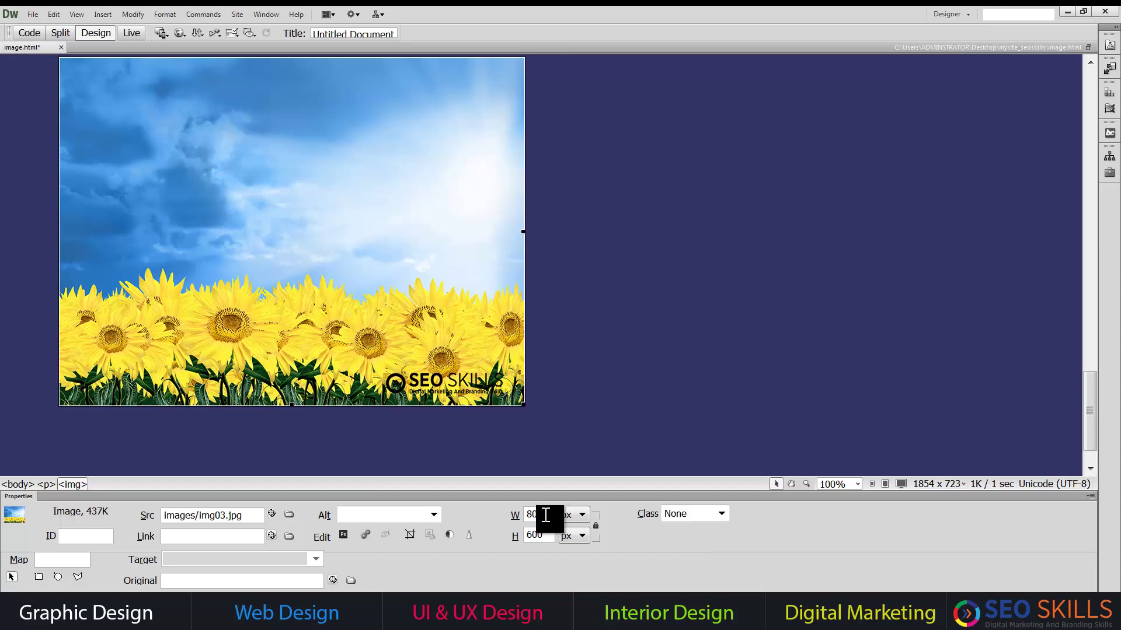
{"action": "double_click", "coordinate": [528, 512]}
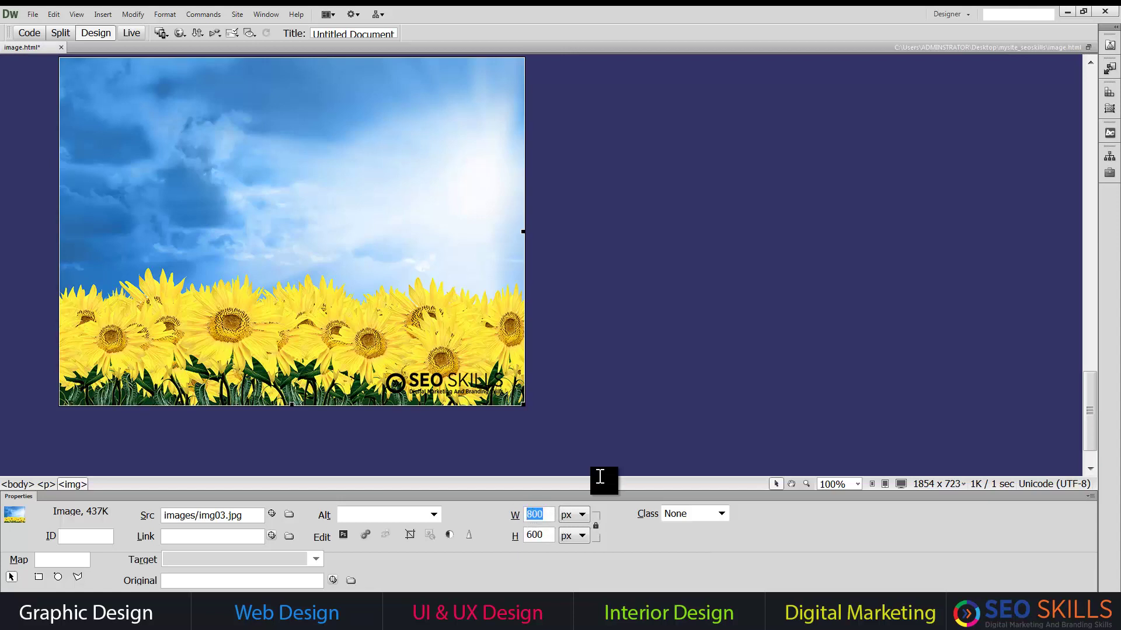
{"action": "type", "text": "600"}
{"action": "key", "text": "Return"}
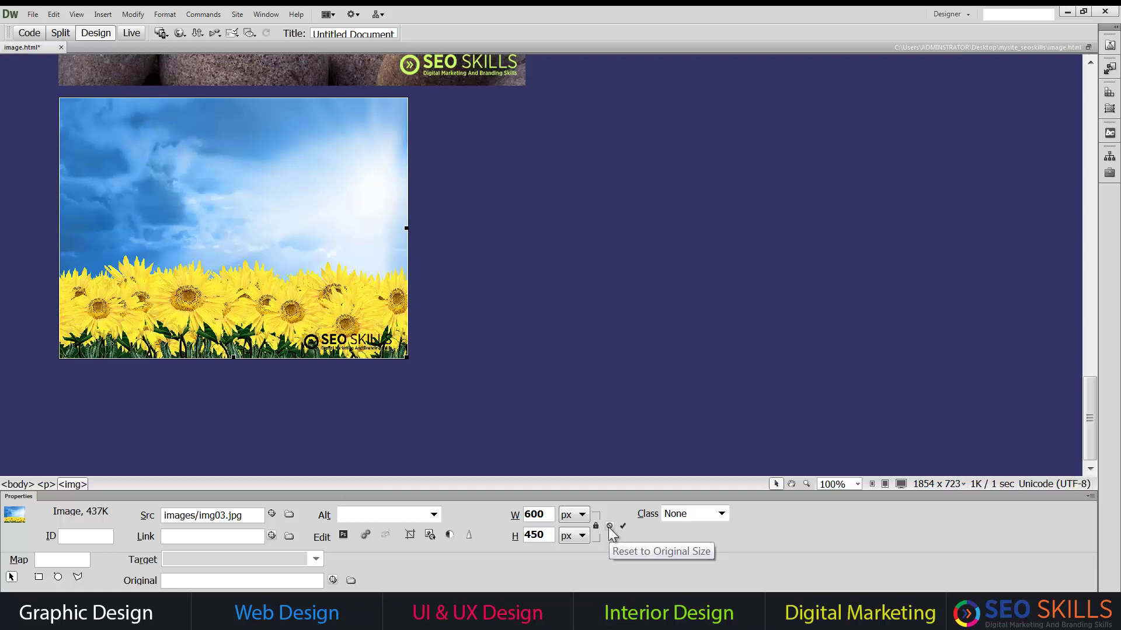
Save and close the page, and reopen image.html from the recent items
{"action": "left_click", "coordinate": [32, 14]}
{"action": "left_click", "coordinate": [58, 161]}
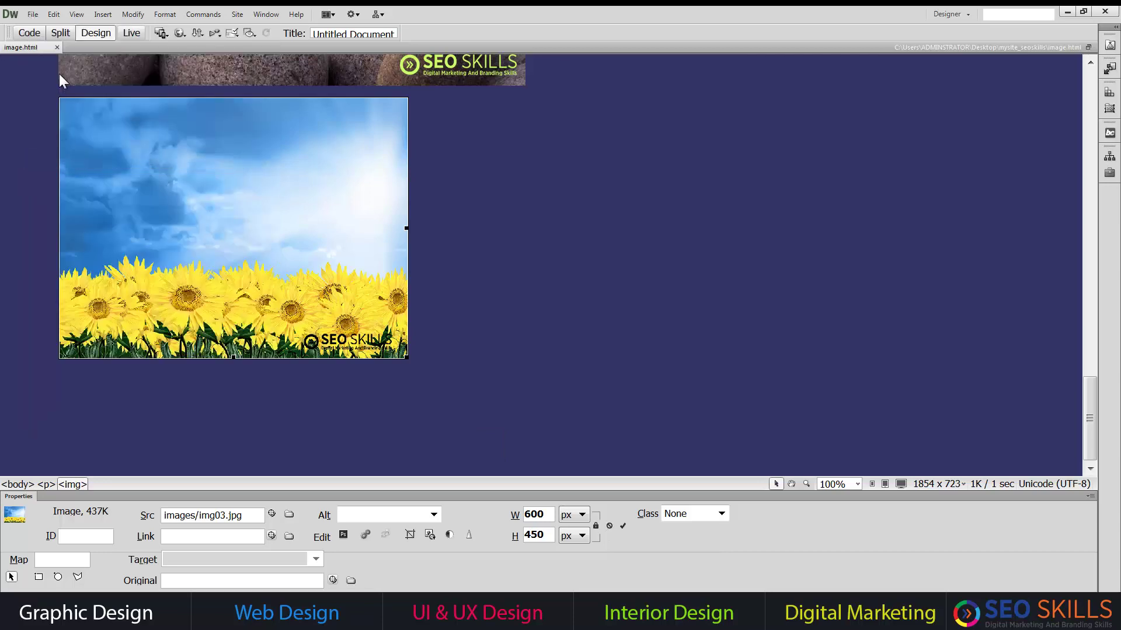
{"action": "left_click", "coordinate": [57, 46]}
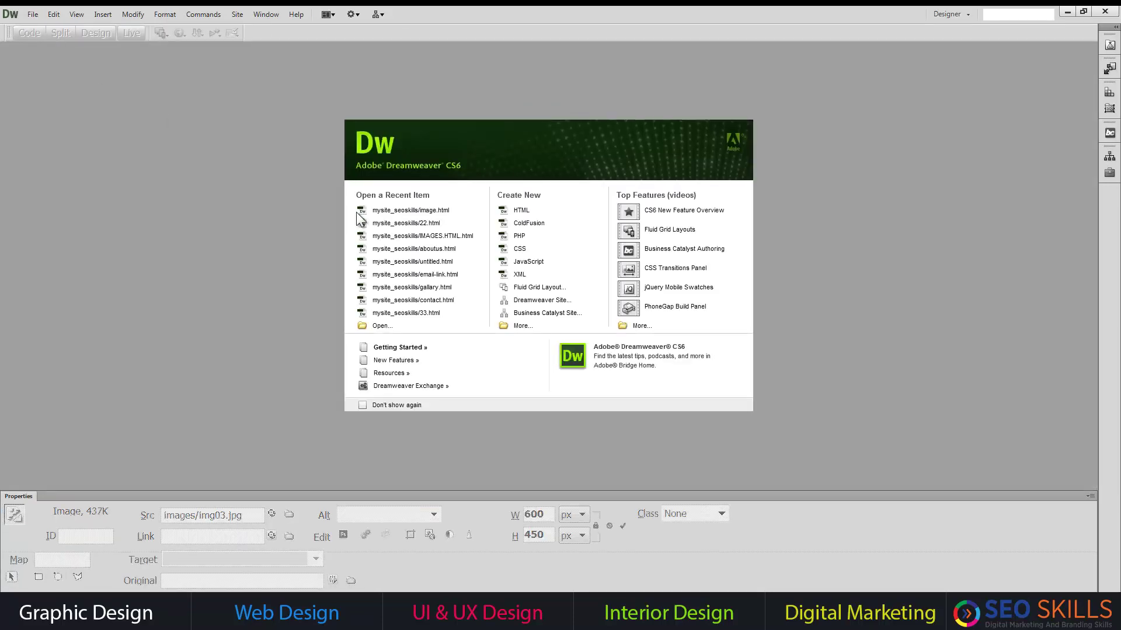
{"action": "left_click", "coordinate": [402, 210]}
Try committing the reduced size of the img03.jpg sunflower image, and reset the image to its original size
{"action": "scroll", "coordinate": [491, 270], "scroll_direction": "down", "scroll_amount": 15}
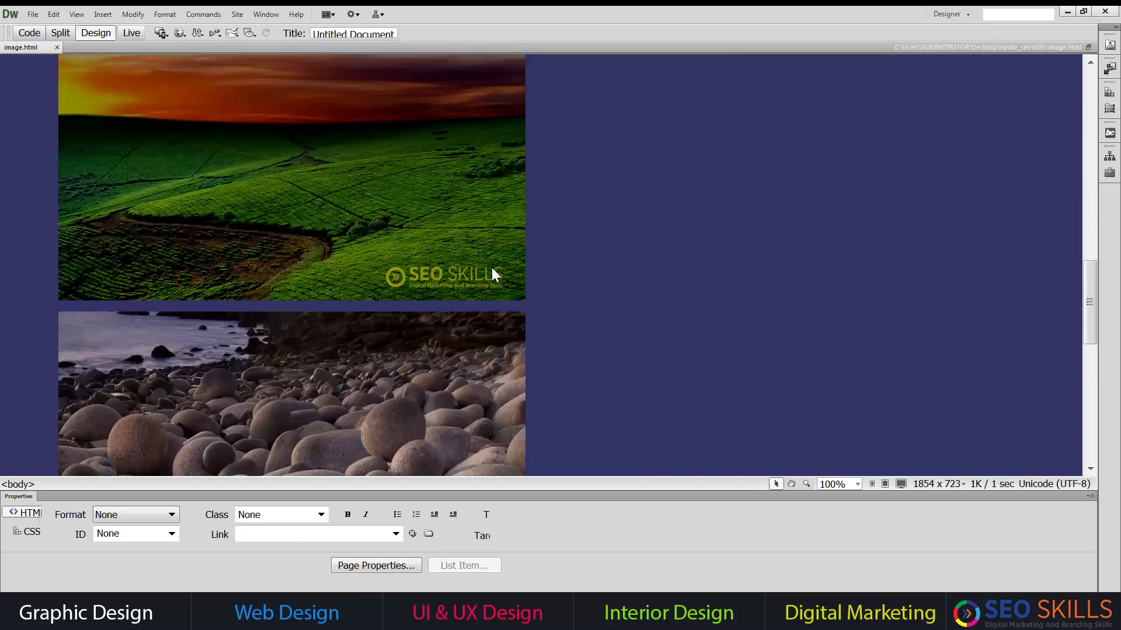
{"action": "scroll", "coordinate": [494, 270], "scroll_direction": "down", "scroll_amount": 5}
{"action": "left_click", "coordinate": [266, 233]}
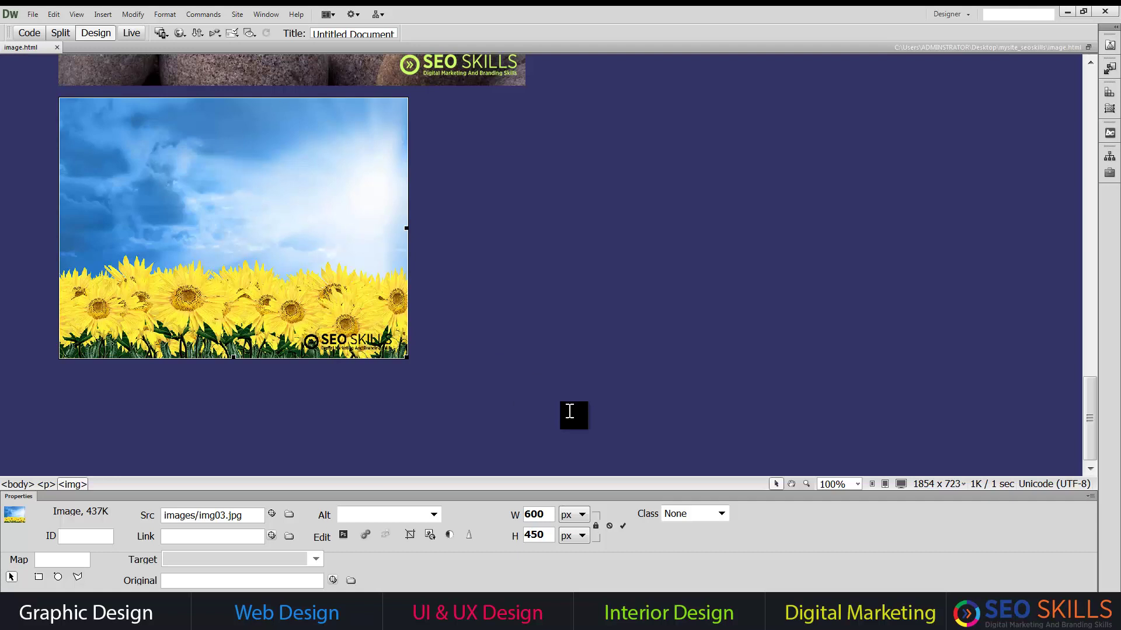
{"action": "left_click", "coordinate": [622, 526]}
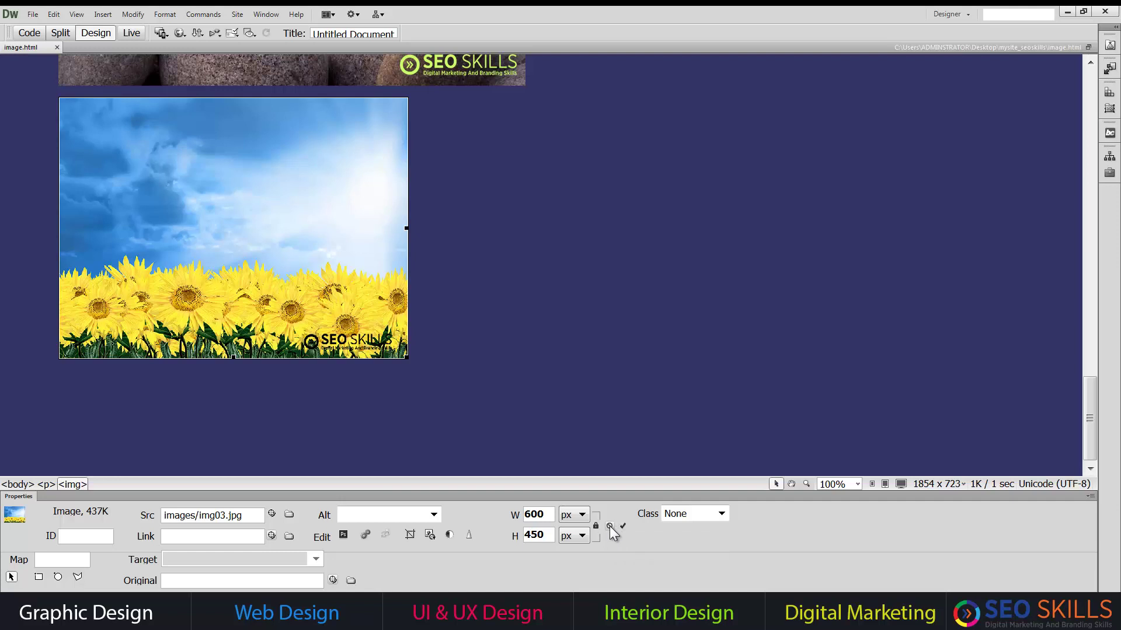
{"action": "left_click", "coordinate": [609, 527]}
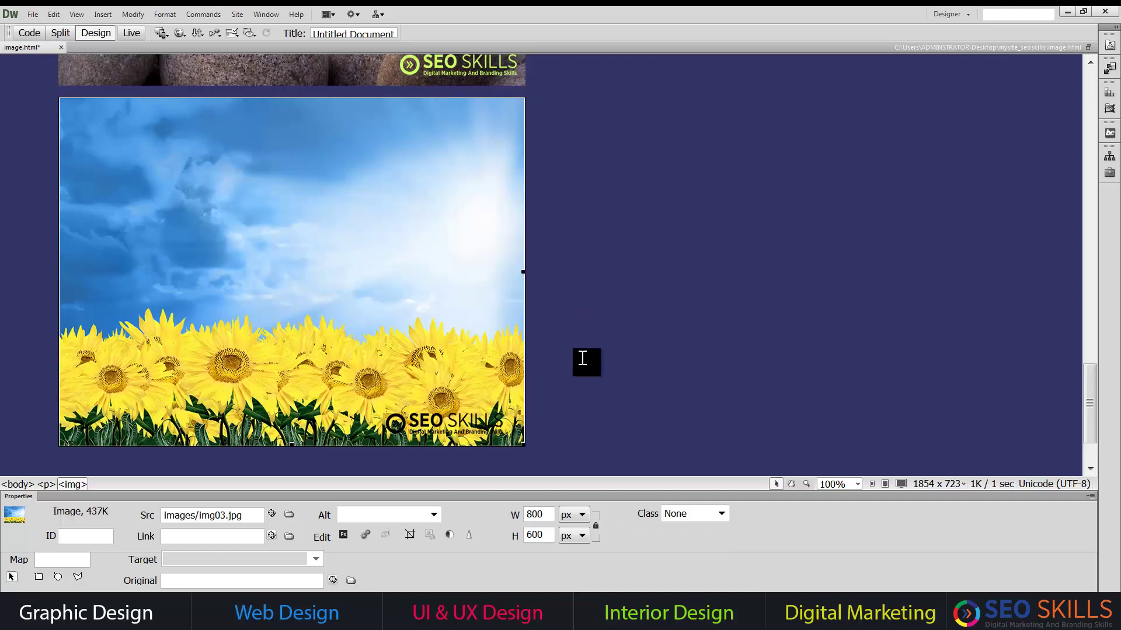